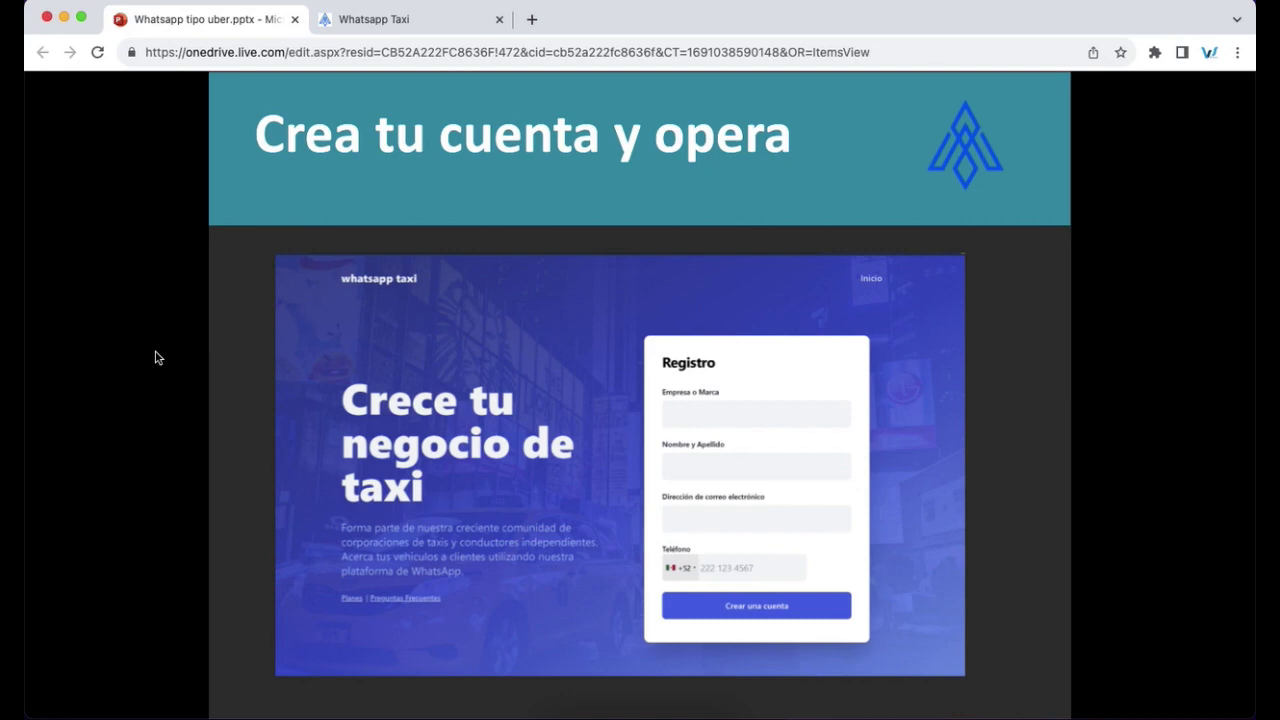
Step: Advance to the slide listing the account steps, then look through the Whatsapp Taxi home page down to the app downloads
{"action": "left_click", "coordinate": [1050, 603]}
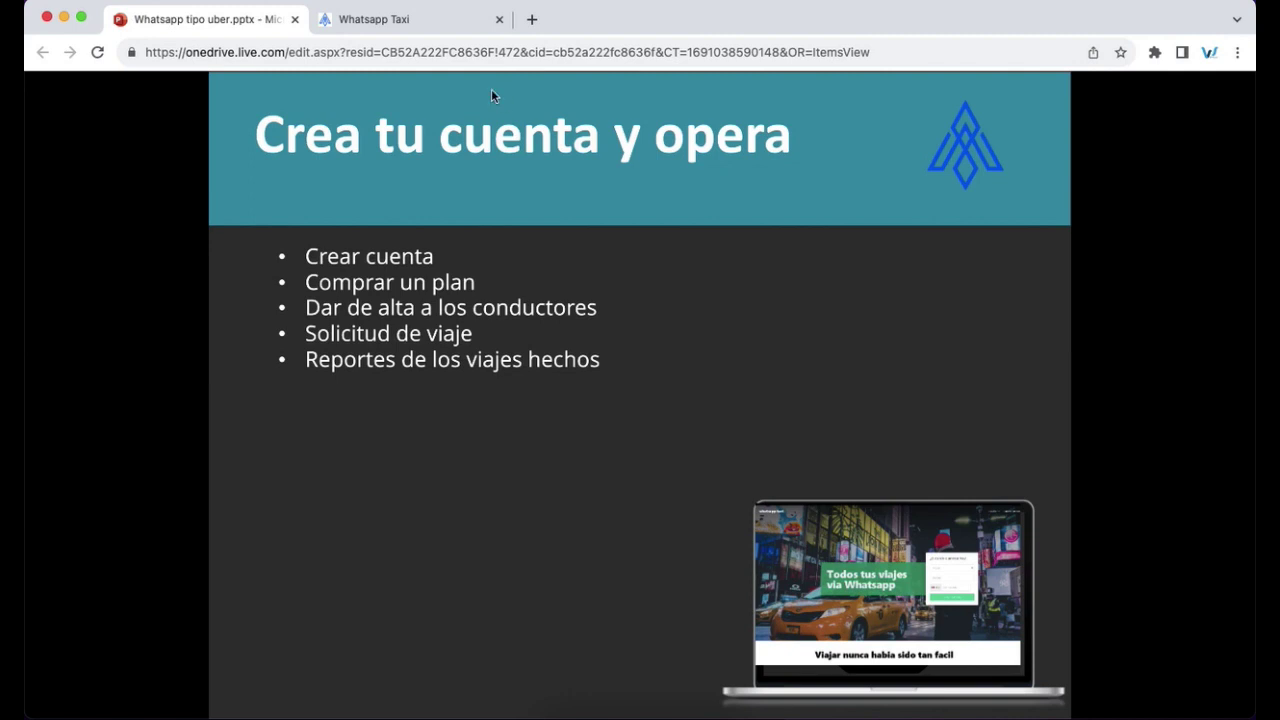
{"action": "left_click", "coordinate": [428, 22]}
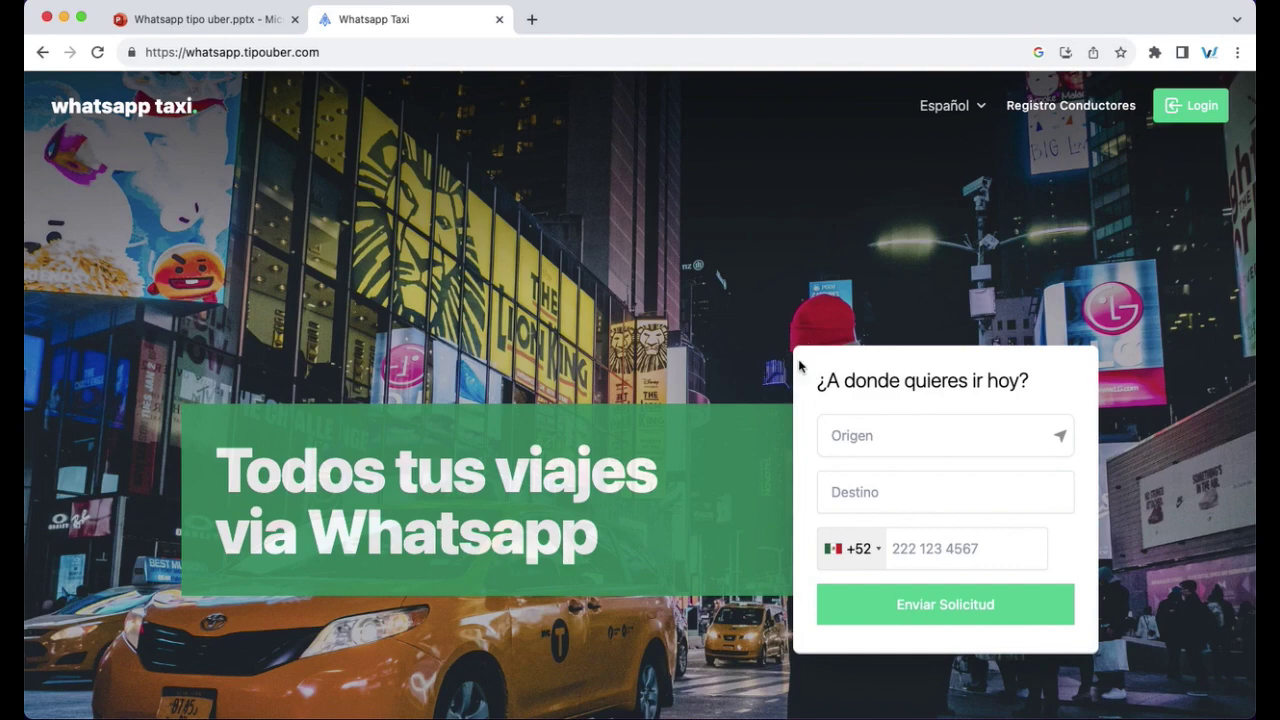
{"action": "scroll", "coordinate": [836, 357], "scroll_direction": "down", "scroll_amount": 15}
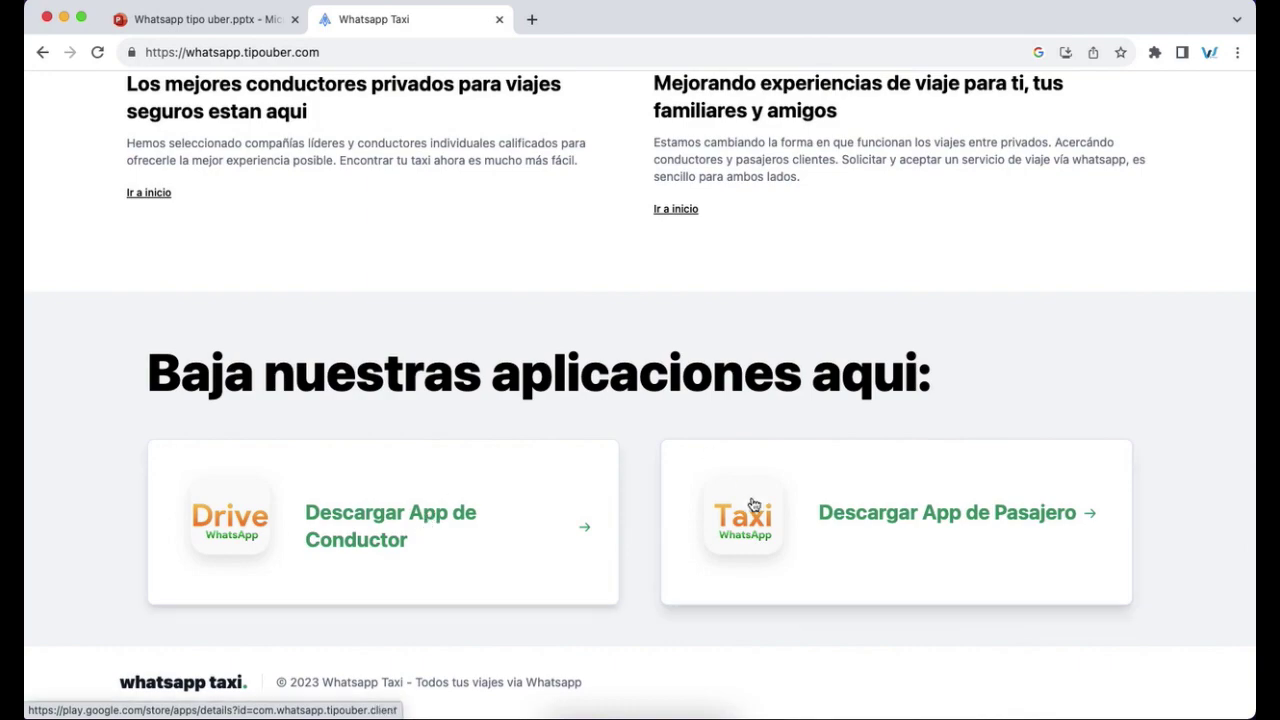
{"action": "scroll", "coordinate": [900, 380], "scroll_direction": "up", "scroll_amount": 15}
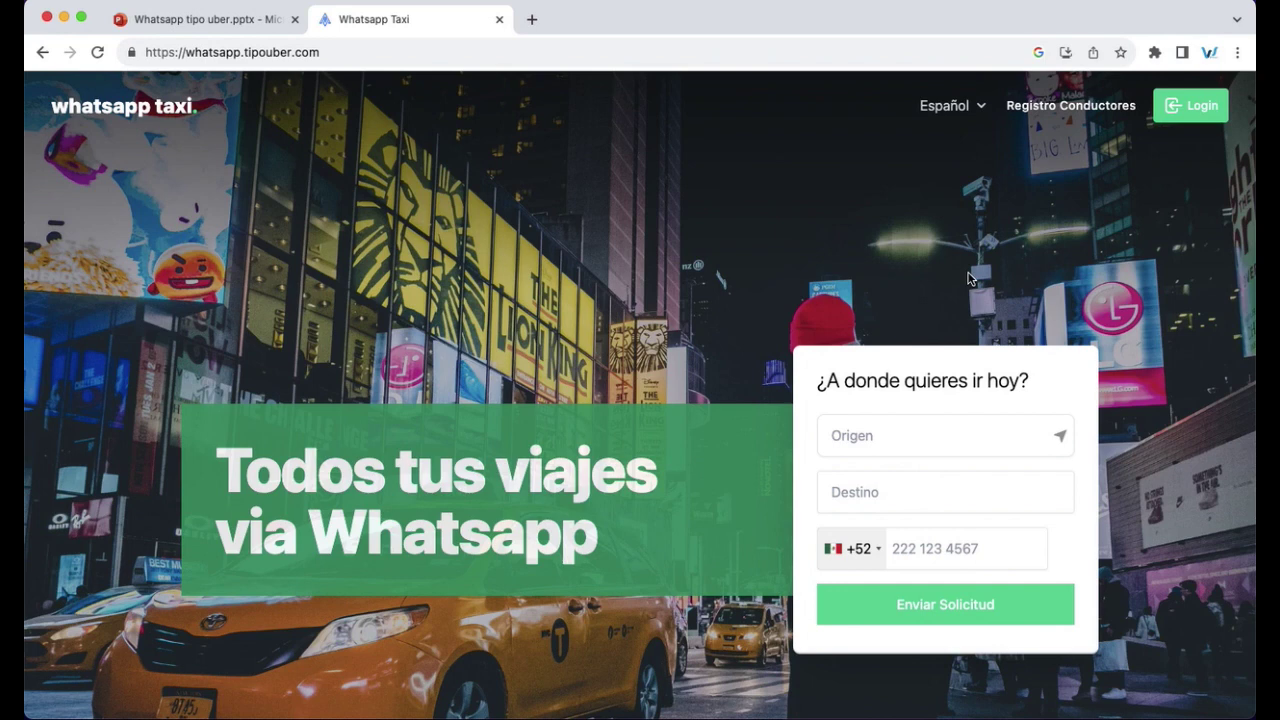
Step: Open the driver registration page, review the subscription plans and start signing up from the $10 Individual plan
{"action": "left_click", "coordinate": [1077, 110]}
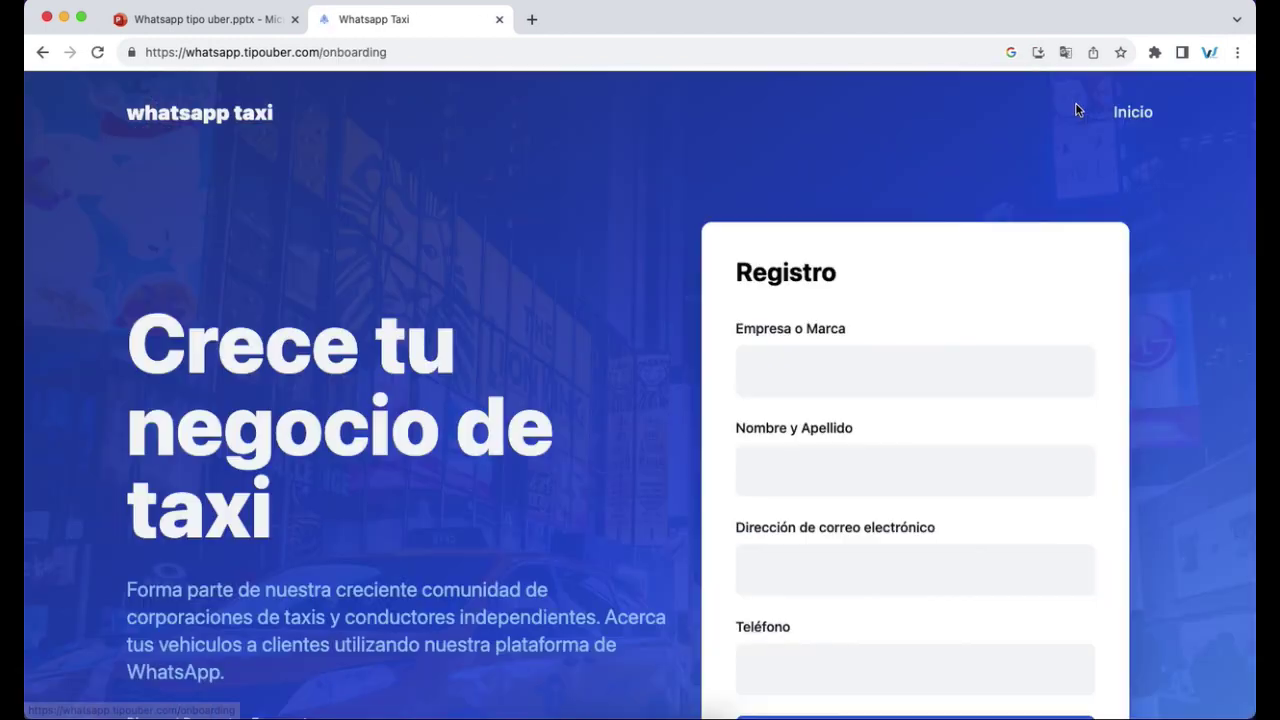
{"action": "scroll", "coordinate": [705, 235], "scroll_direction": "down", "scroll_amount": 1}
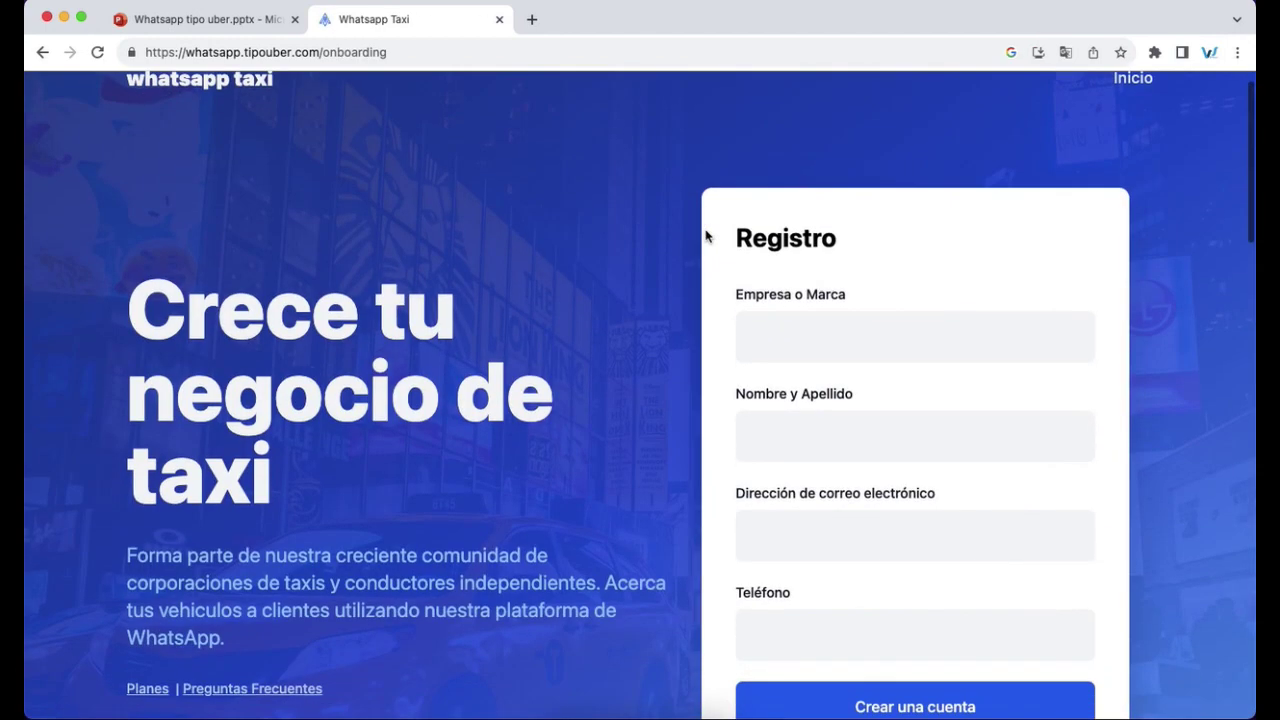
{"action": "scroll", "coordinate": [656, 300], "scroll_direction": "down", "scroll_amount": 1}
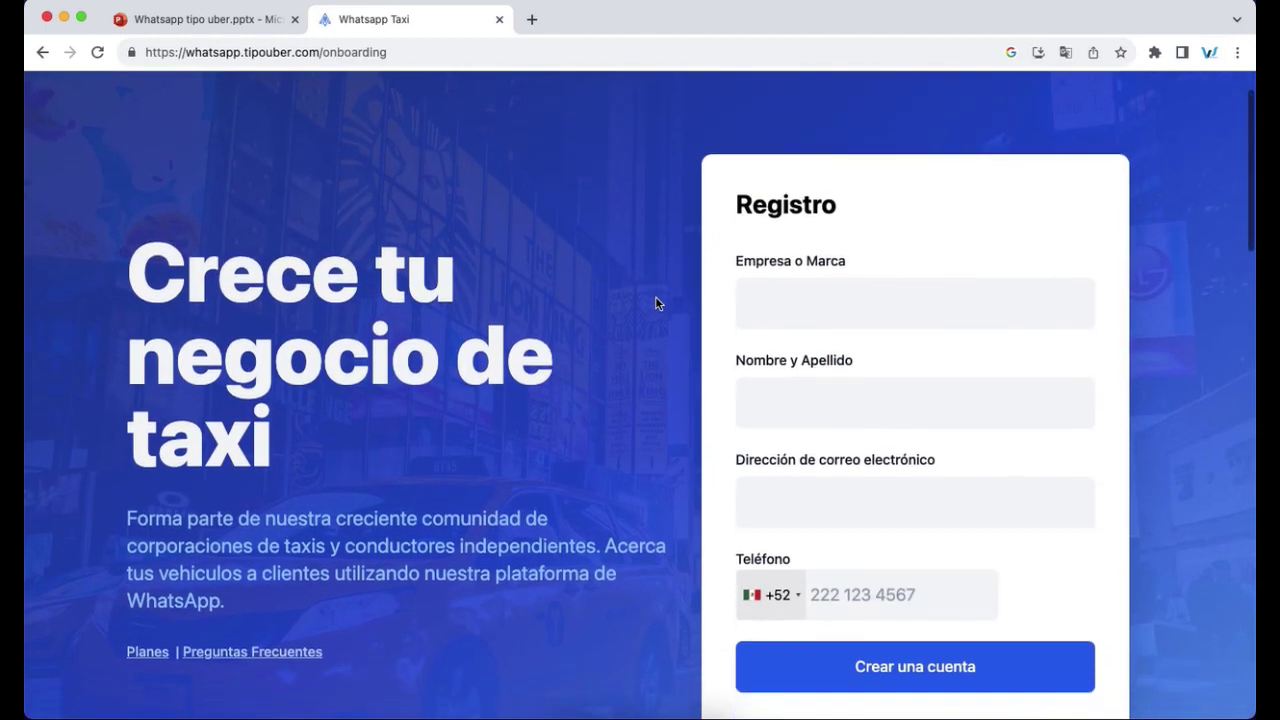
{"action": "scroll", "coordinate": [656, 300], "scroll_direction": "down", "scroll_amount": 10}
{"action": "scroll", "coordinate": [655, 296], "scroll_direction": "down", "scroll_amount": 2}
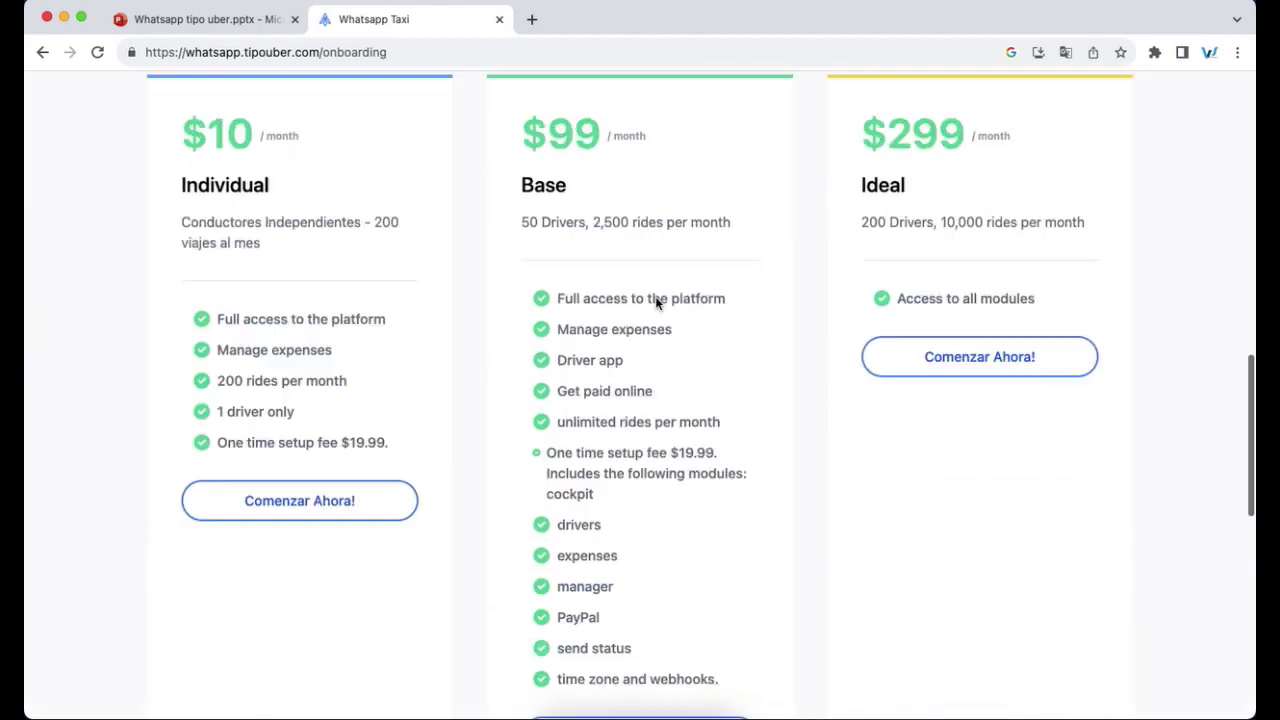
{"action": "scroll", "coordinate": [655, 296], "scroll_direction": "up", "scroll_amount": 5}
{"action": "scroll", "coordinate": [655, 296], "scroll_direction": "down", "scroll_amount": 3}
{"action": "scroll", "coordinate": [655, 296], "scroll_direction": "down", "scroll_amount": 2}
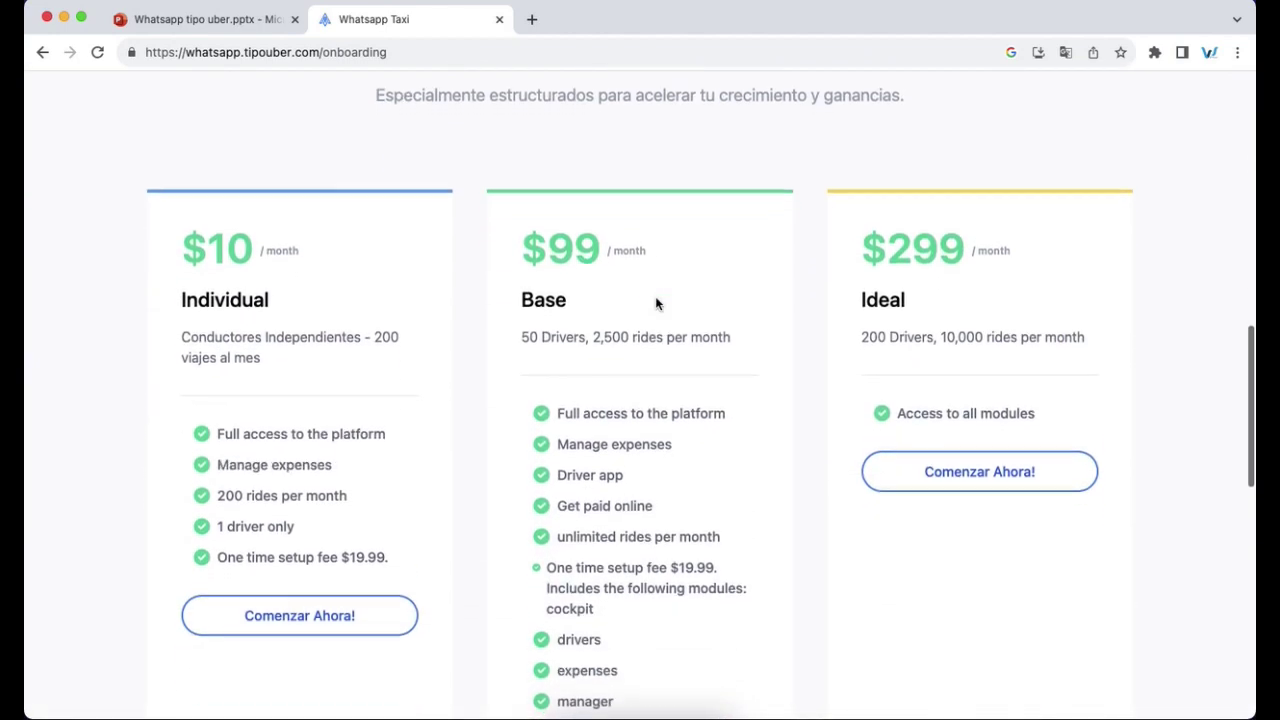
{"action": "left_click", "coordinate": [368, 583]}
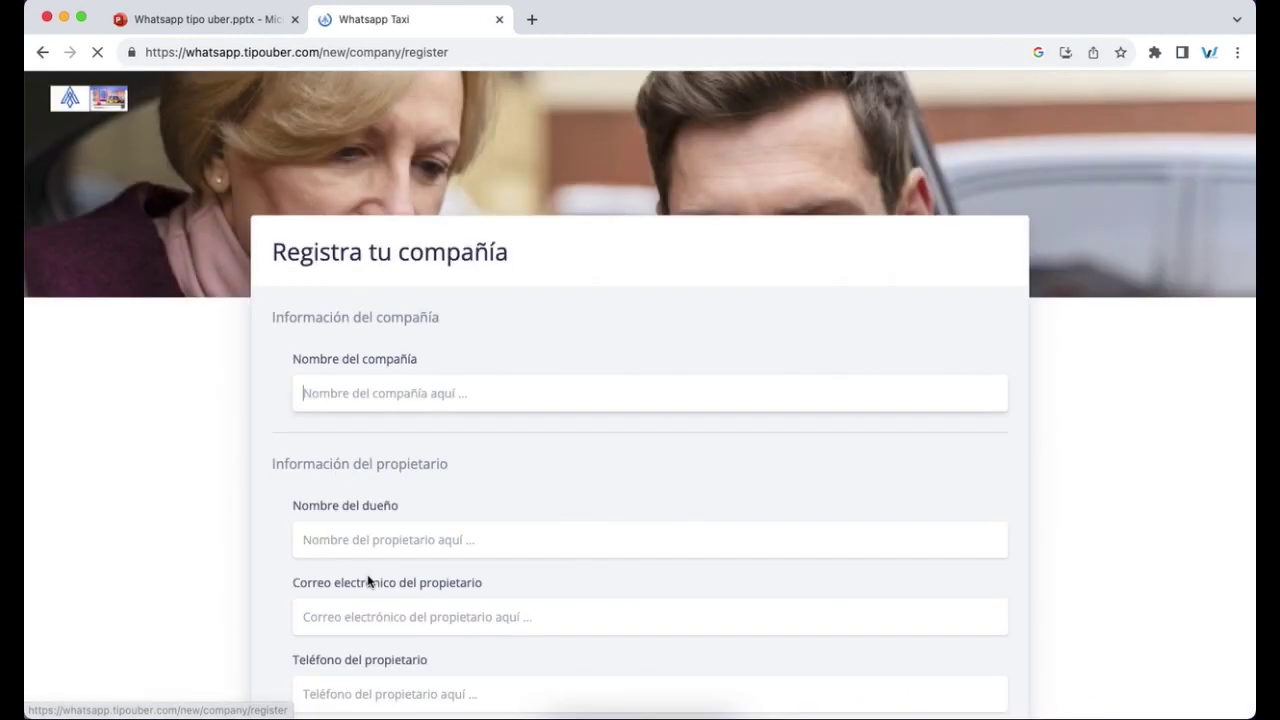
Step: Enter Appzky as the company name and fill in the owner's name in the company registration form
{"action": "left_click", "coordinate": [412, 400]}
{"action": "type", "text": "Appzky"}
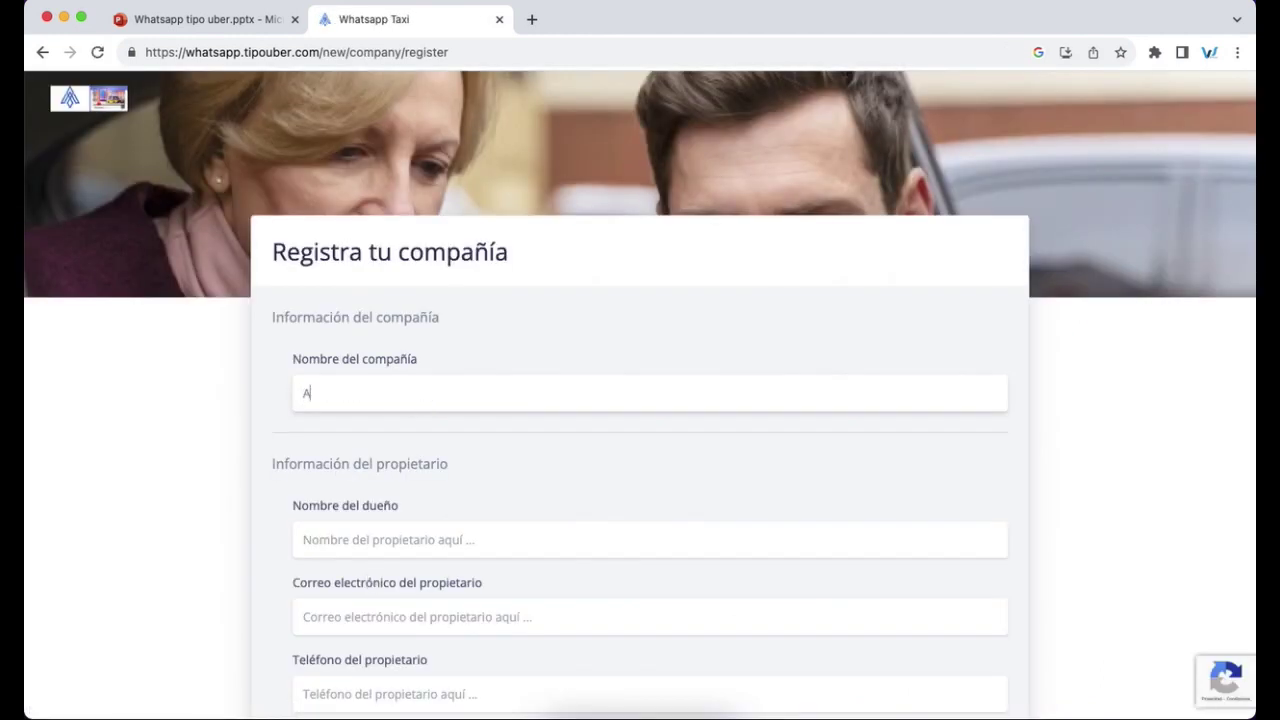
{"action": "key", "text": "Tab"}
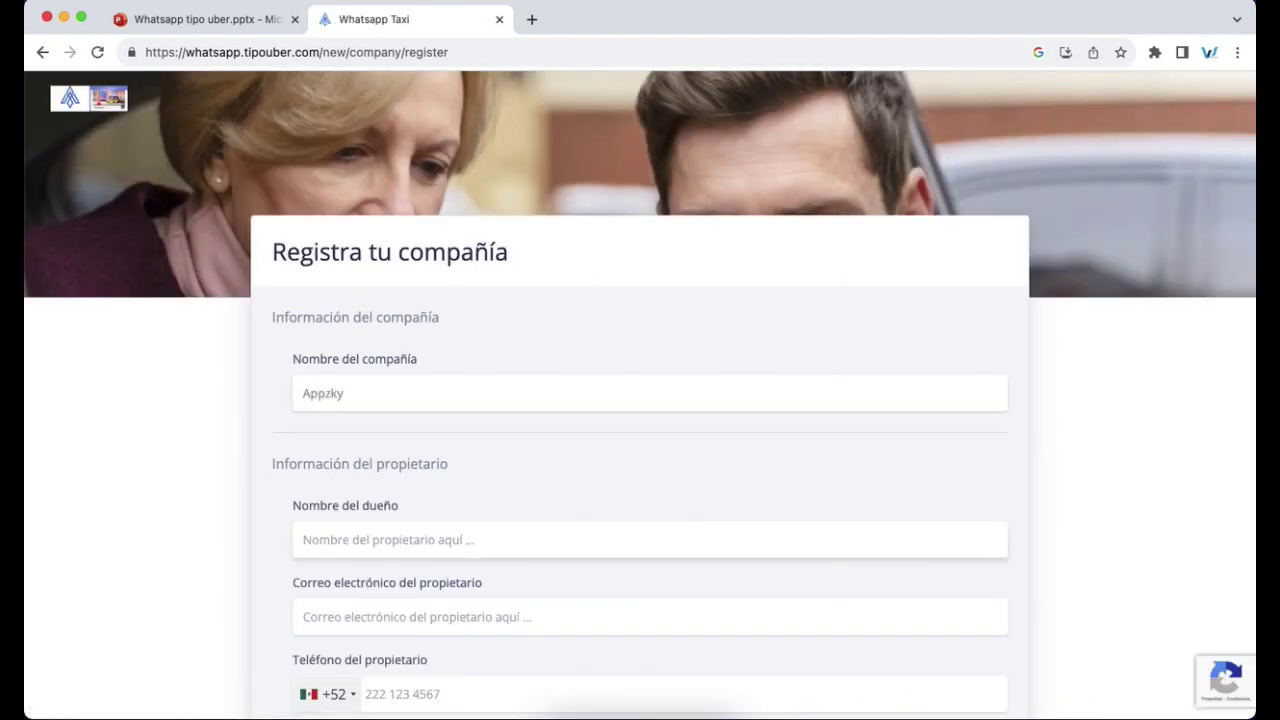
{"action": "type", "text": "Usuar"}
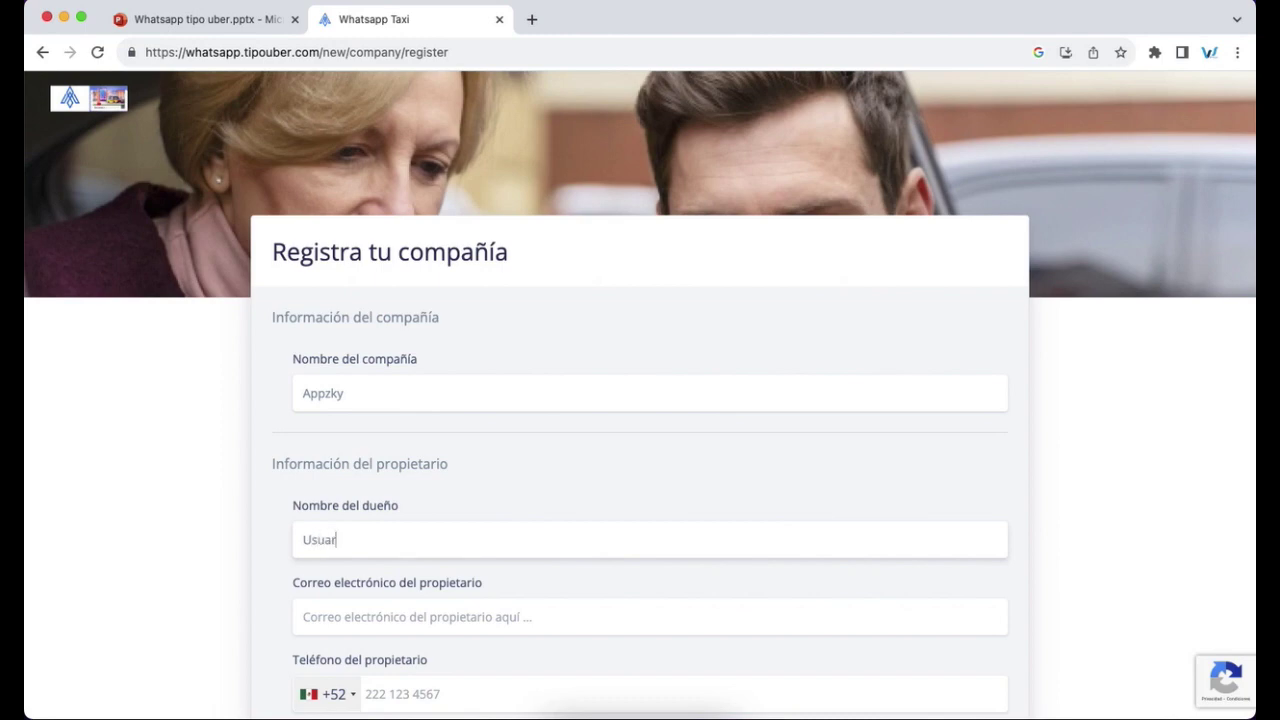
{"action": "type", "text": "io Appzky"}
{"action": "key", "text": "Tab"}
Step: Fill in the owner's e-mail address and phone number, and save the company registration
{"action": "key", "text": "super+v"}
{"action": "key", "text": "Tab"}
{"action": "key", "text": "Tab"}
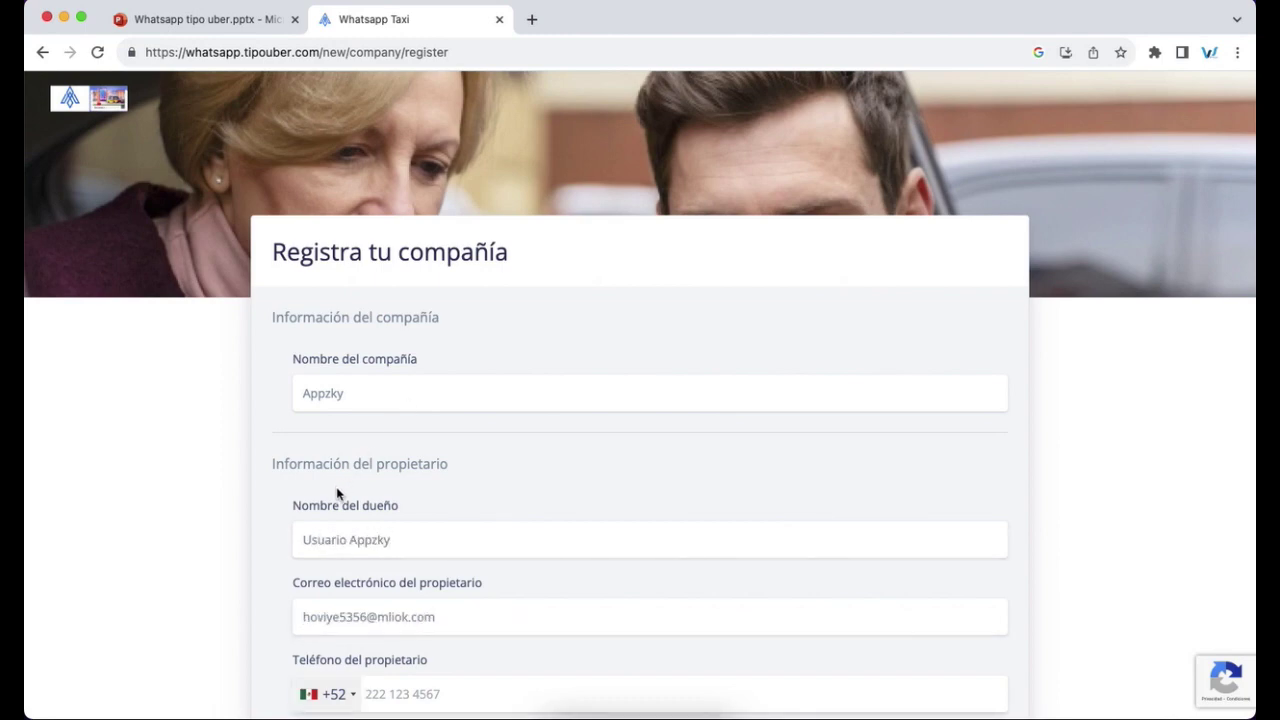
{"action": "scroll", "coordinate": [249, 536], "scroll_direction": "down", "scroll_amount": 4}
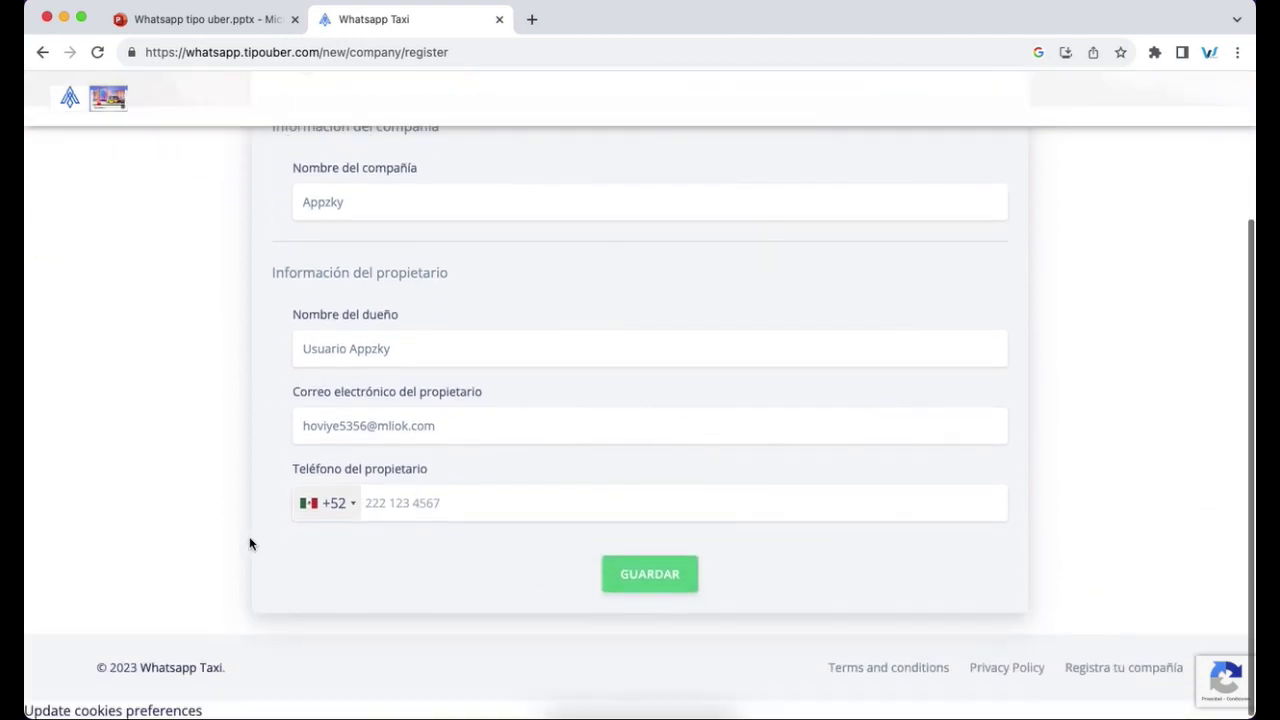
{"action": "type", "text": "55555555"}
{"action": "left_click", "coordinate": [661, 582]}
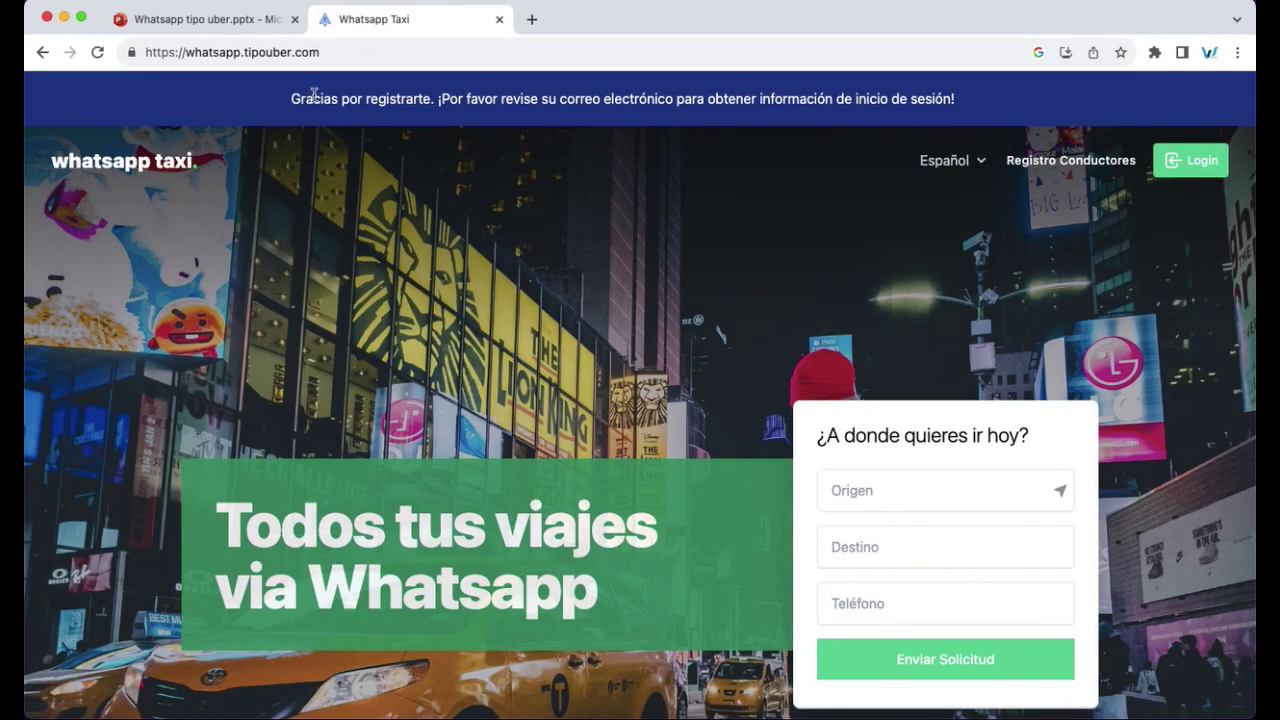
Step: Read the registration notice on the home page and check the Temp Mail inbox for the account e-mails
{"action": "left_click_drag", "start_coordinate": [291, 99], "coordinate": [951, 93]}
{"action": "left_click", "coordinate": [950, 94]}
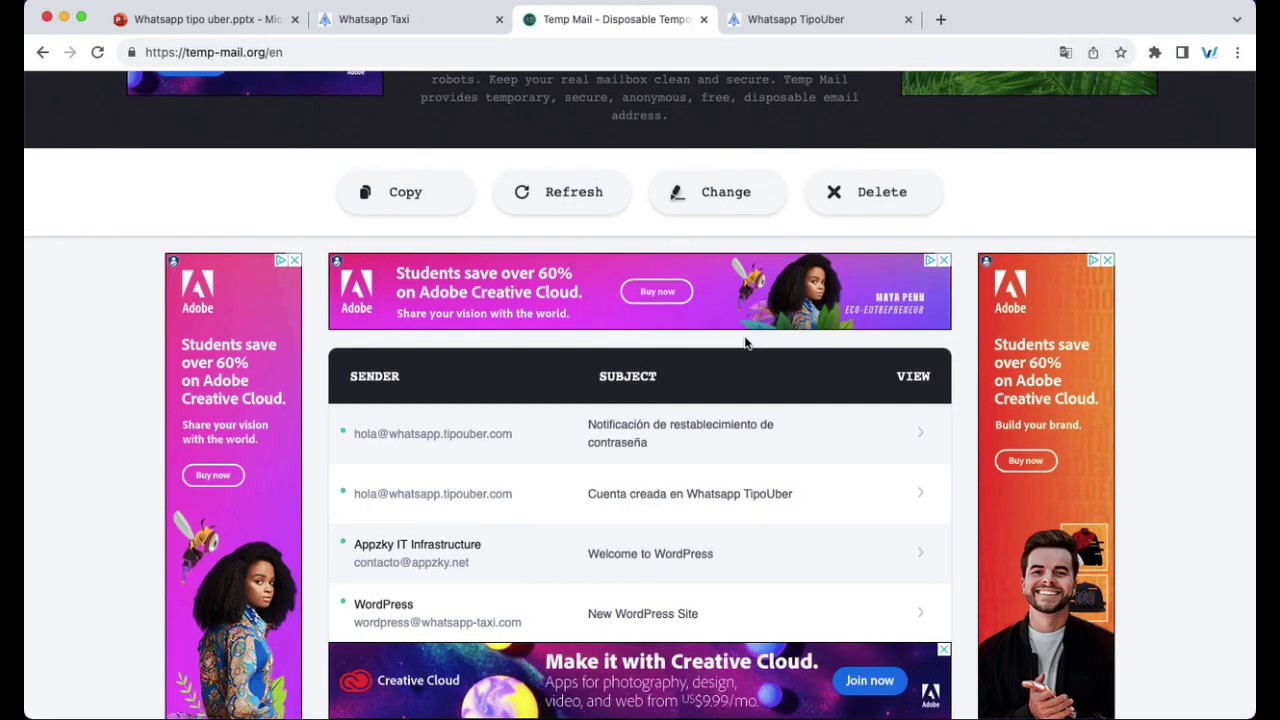
{"action": "left_click", "coordinate": [478, 26]}
{"action": "left_click", "coordinate": [571, 20]}
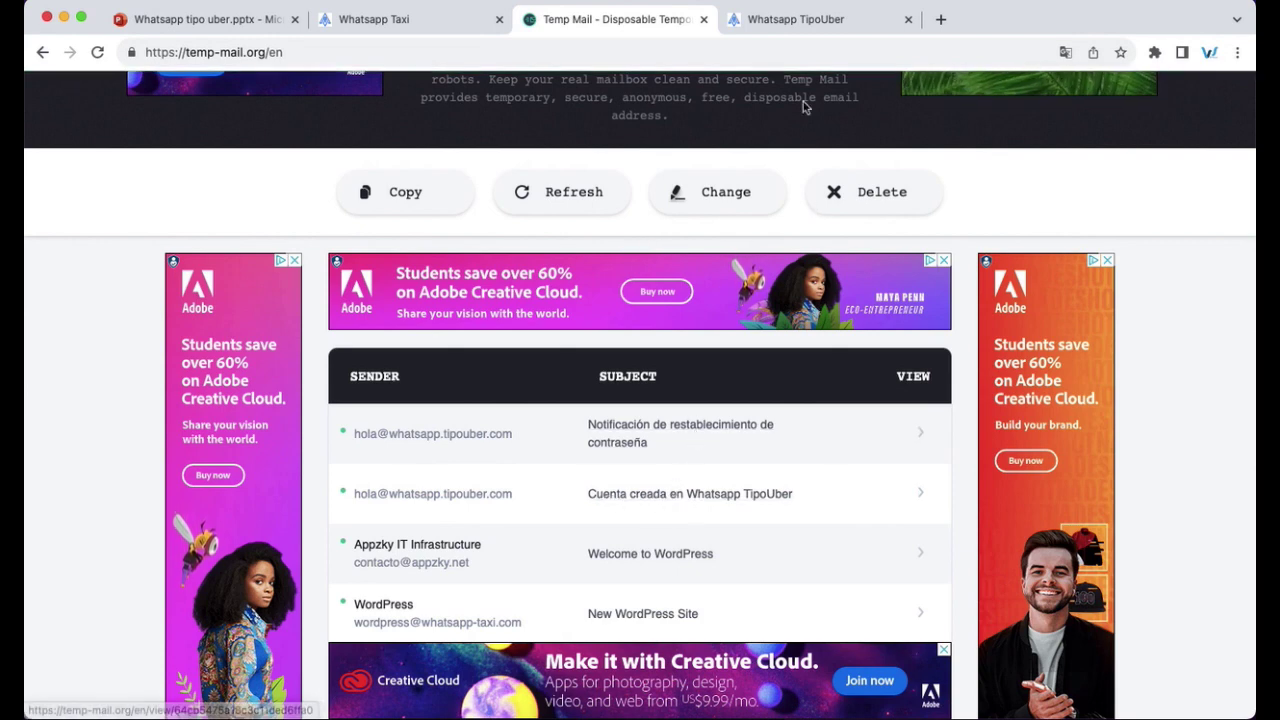
Step: Compare the login page's forgotten-password option with the reset e-mail in the inbox, and sign in with the prefilled credentials
{"action": "left_click", "coordinate": [792, 29]}
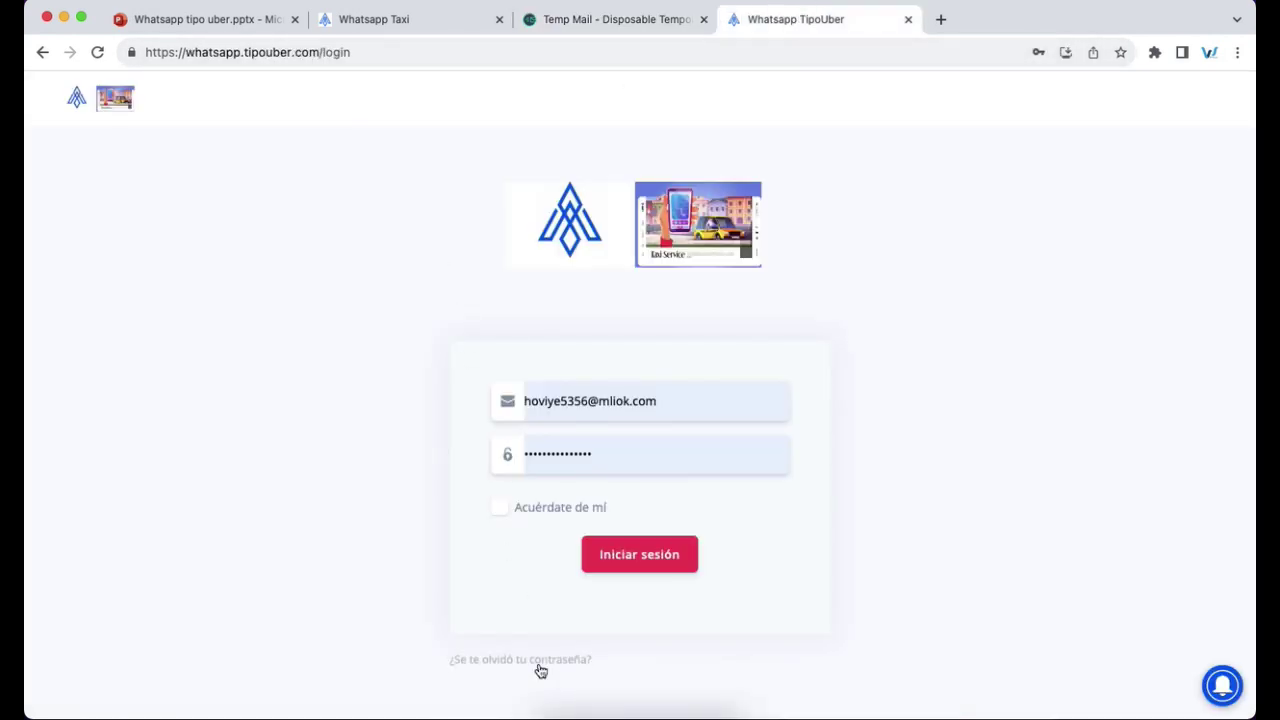
{"action": "left_click", "coordinate": [625, 25]}
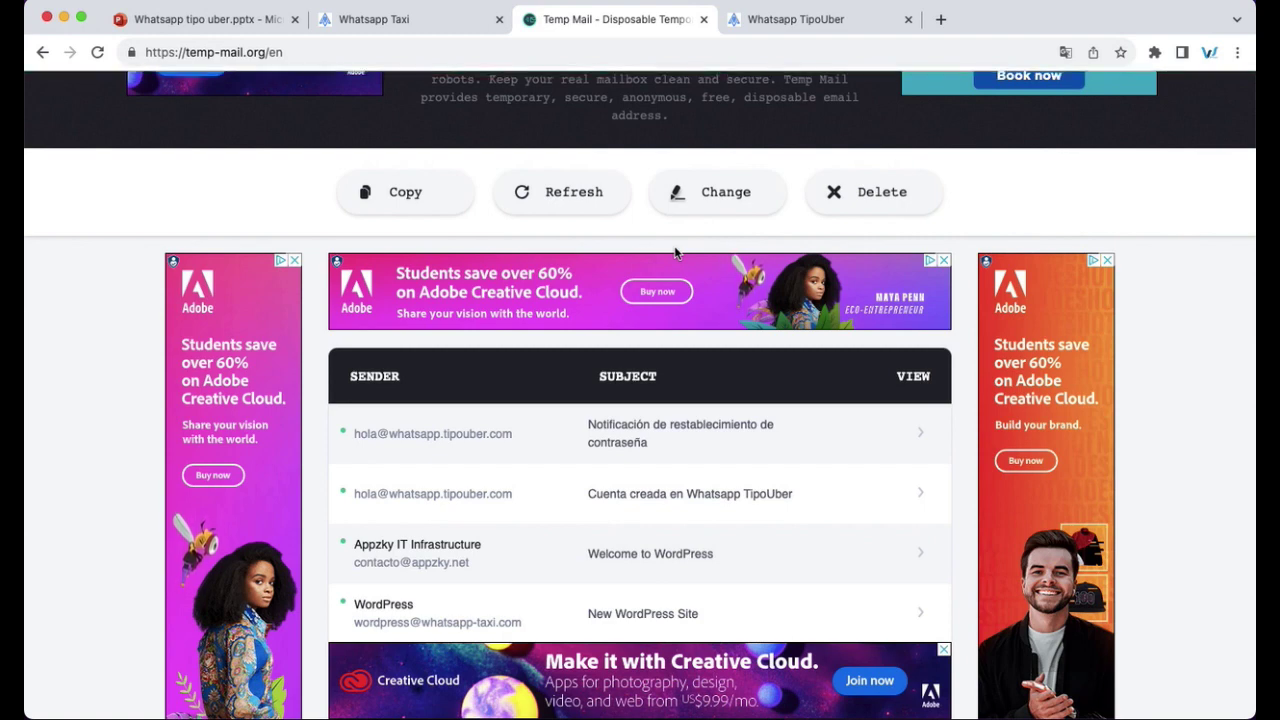
{"action": "left_click", "coordinate": [780, 19]}
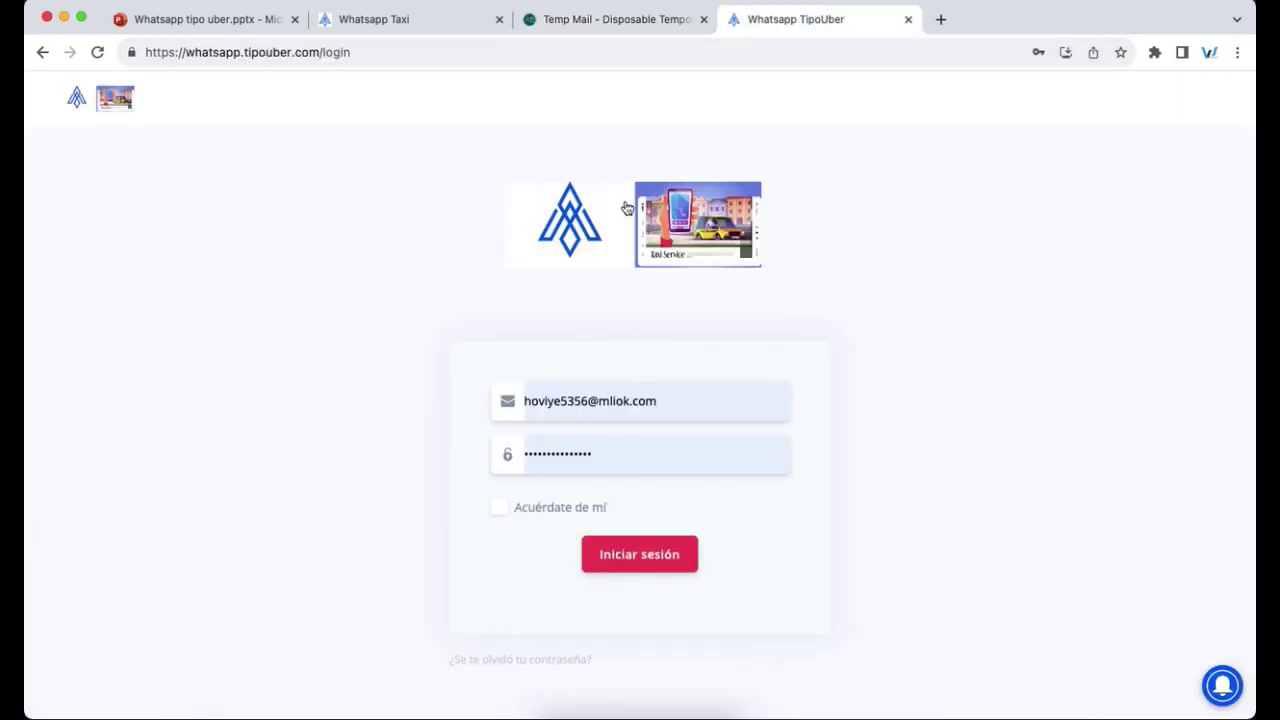
{"action": "left_click", "coordinate": [660, 17]}
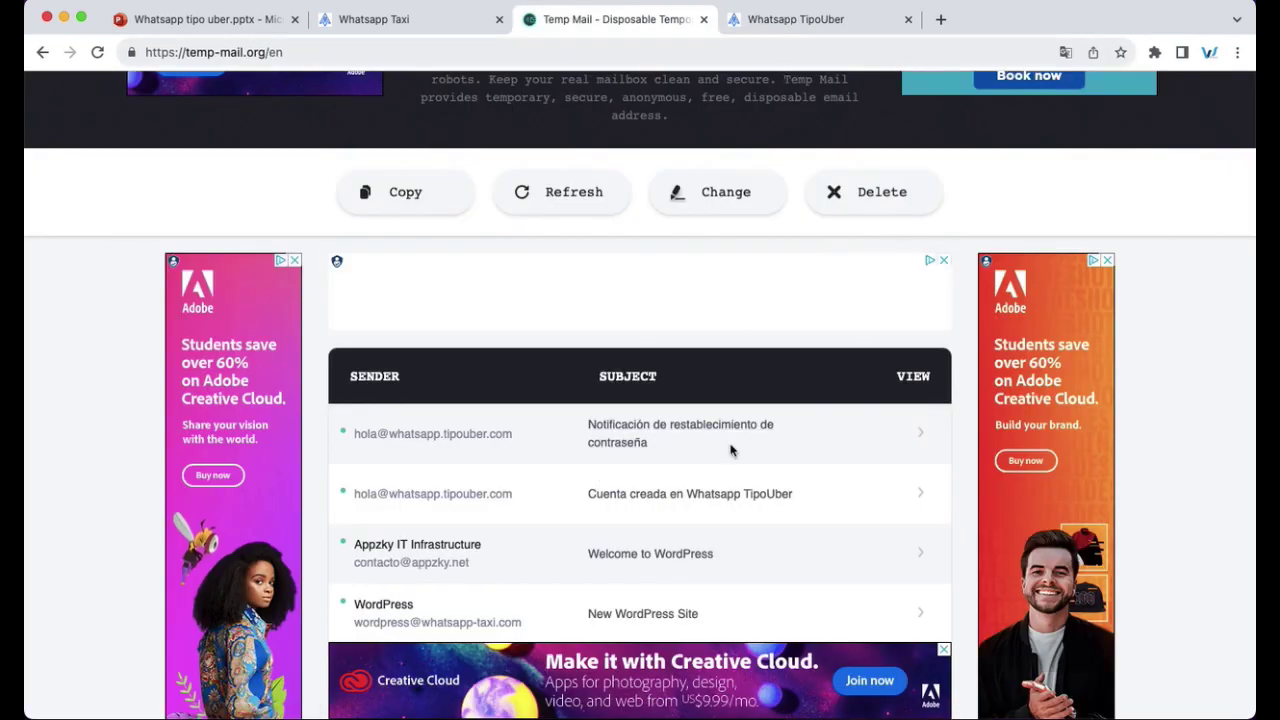
{"action": "key", "text": "ctrl+Tab"}
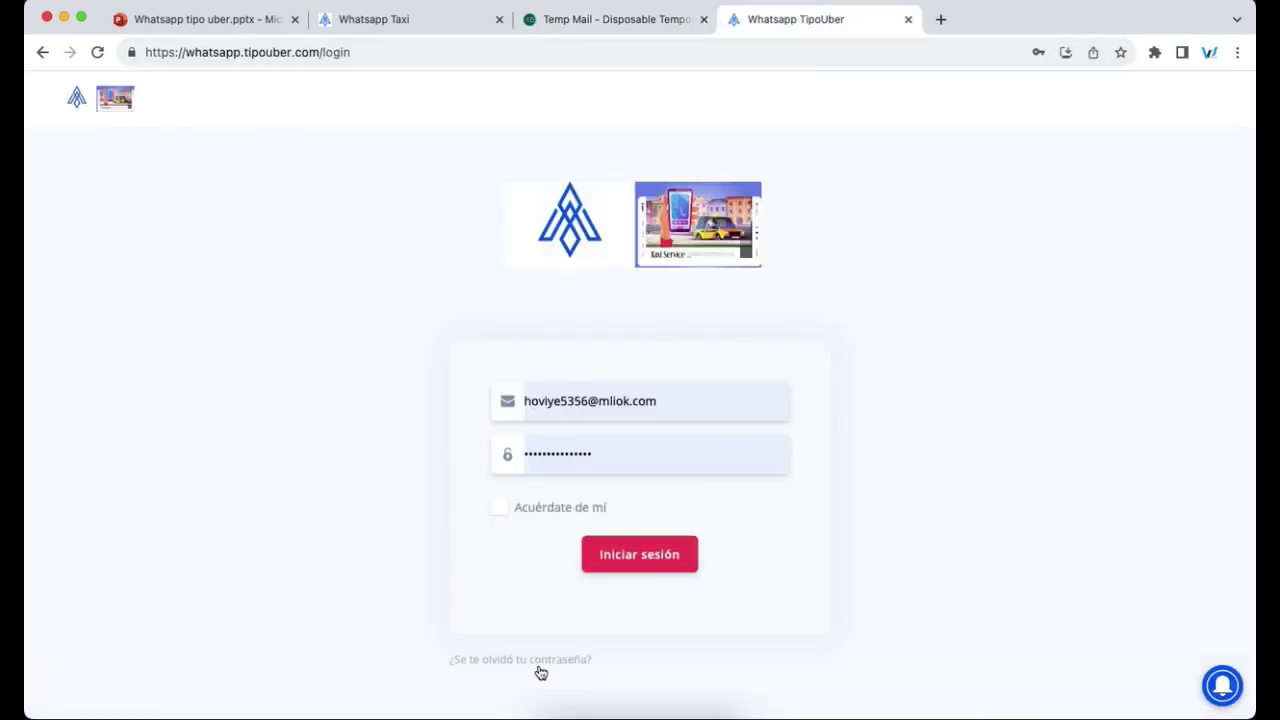
{"action": "left_click", "coordinate": [634, 558]}
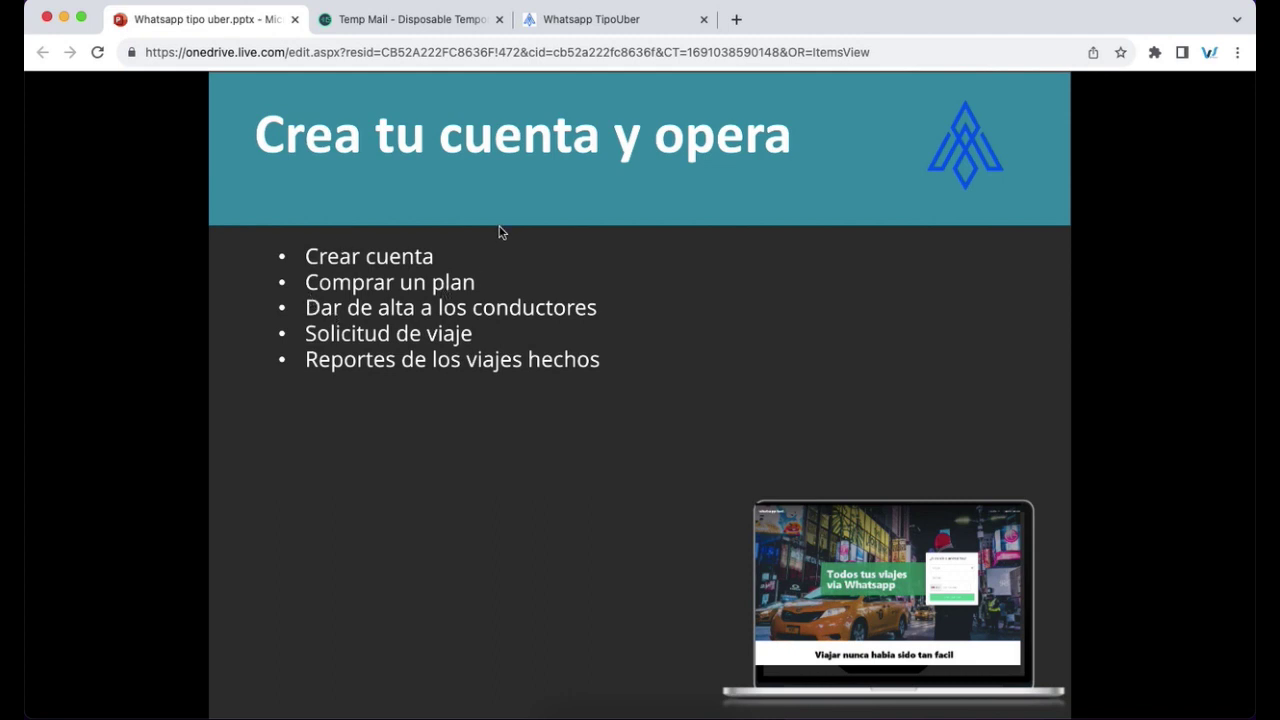
Step: Examine the current plan's limits and compare the features of the Individual, Base and Ideal plans on the plan page
{"action": "left_click", "coordinate": [566, 22]}
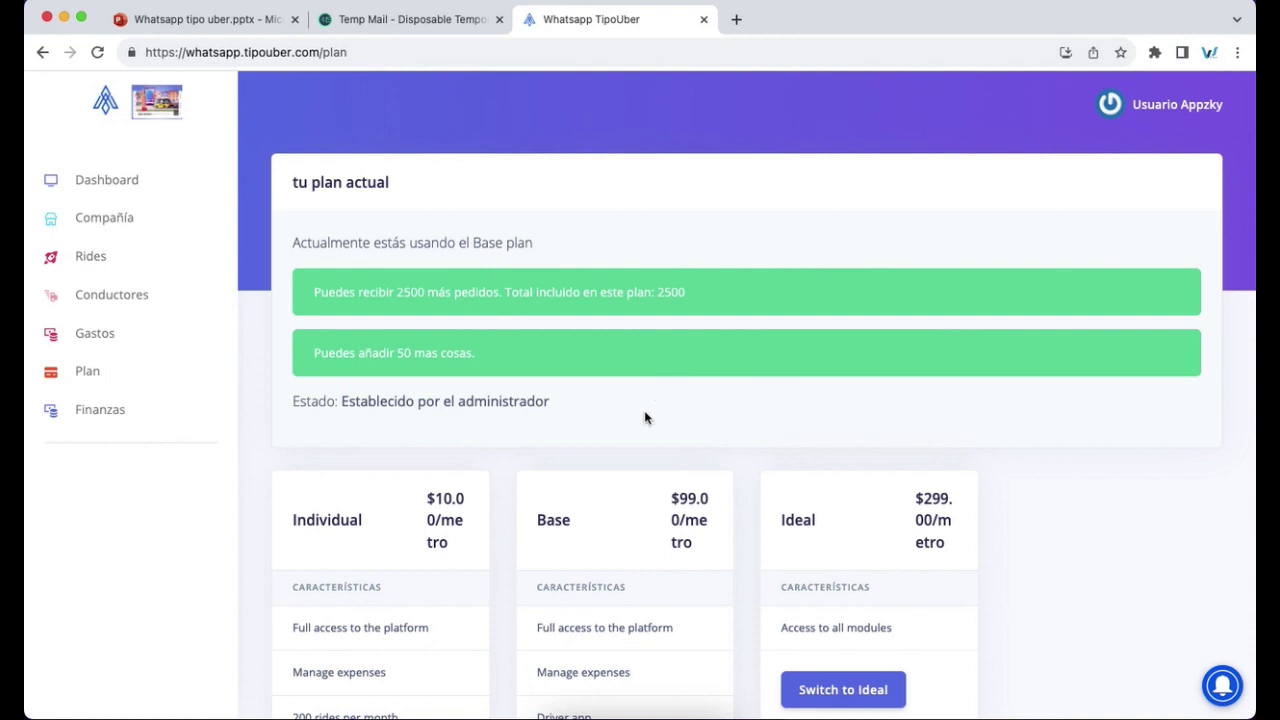
{"action": "scroll", "coordinate": [644, 418], "scroll_direction": "down", "scroll_amount": 4}
{"action": "scroll", "coordinate": [644, 418], "scroll_direction": "down", "scroll_amount": 3}
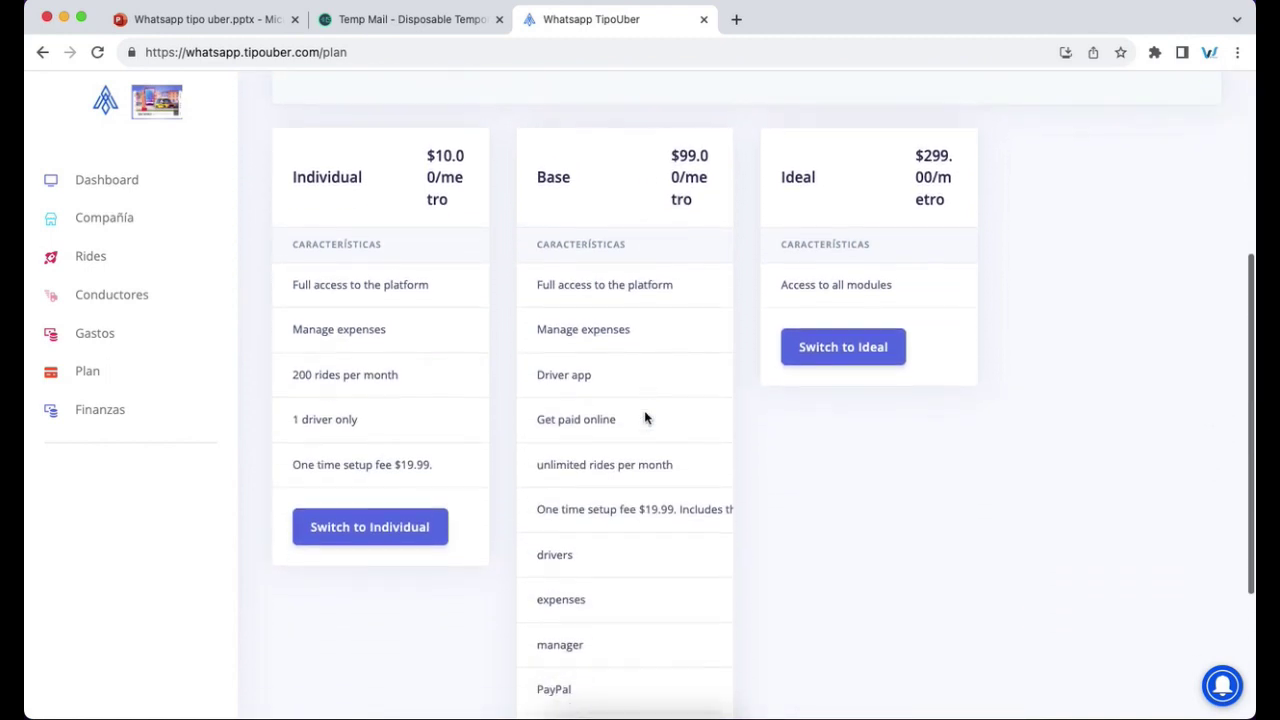
{"action": "scroll", "coordinate": [644, 418], "scroll_direction": "up", "scroll_amount": 1}
{"action": "scroll", "coordinate": [645, 413], "scroll_direction": "down", "scroll_amount": 2}
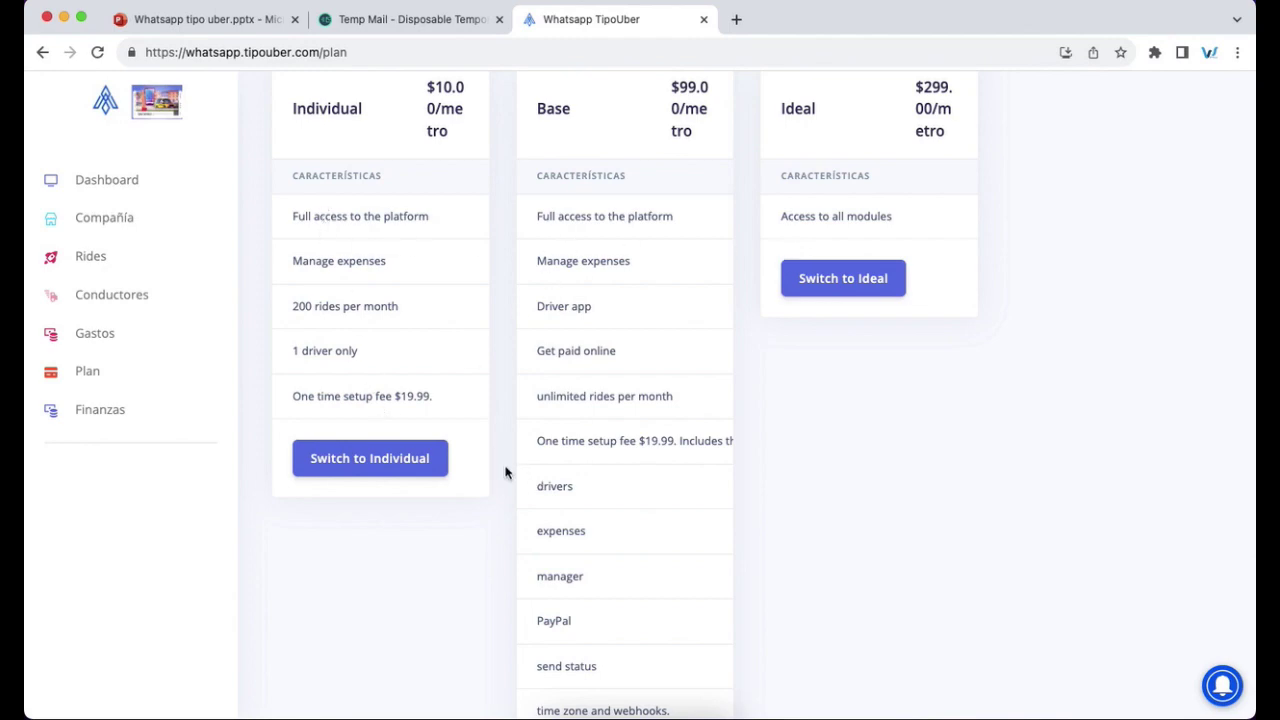
{"action": "scroll", "coordinate": [505, 472], "scroll_direction": "down", "scroll_amount": 2}
{"action": "scroll", "coordinate": [505, 472], "scroll_direction": "up", "scroll_amount": 6}
{"action": "scroll", "coordinate": [505, 472], "scroll_direction": "down", "scroll_amount": 6}
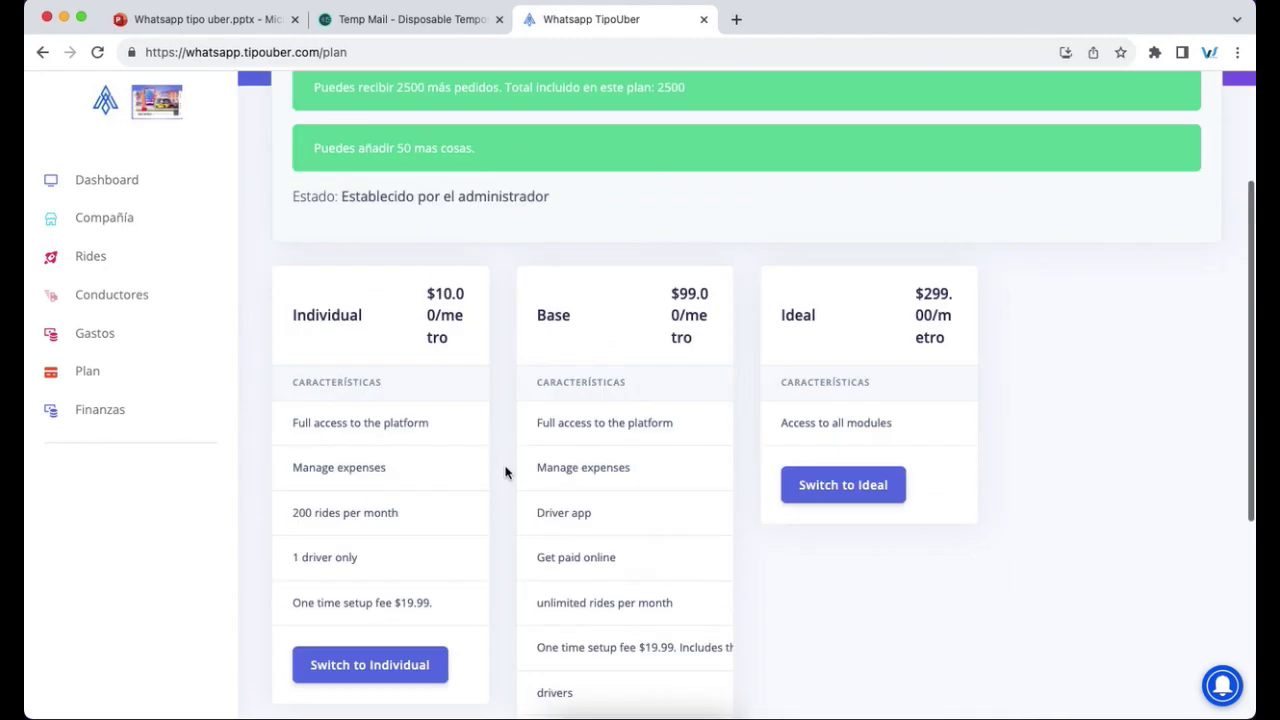
{"action": "scroll", "coordinate": [505, 472], "scroll_direction": "up", "scroll_amount": 6}
{"action": "scroll", "coordinate": [505, 472], "scroll_direction": "down", "scroll_amount": 6}
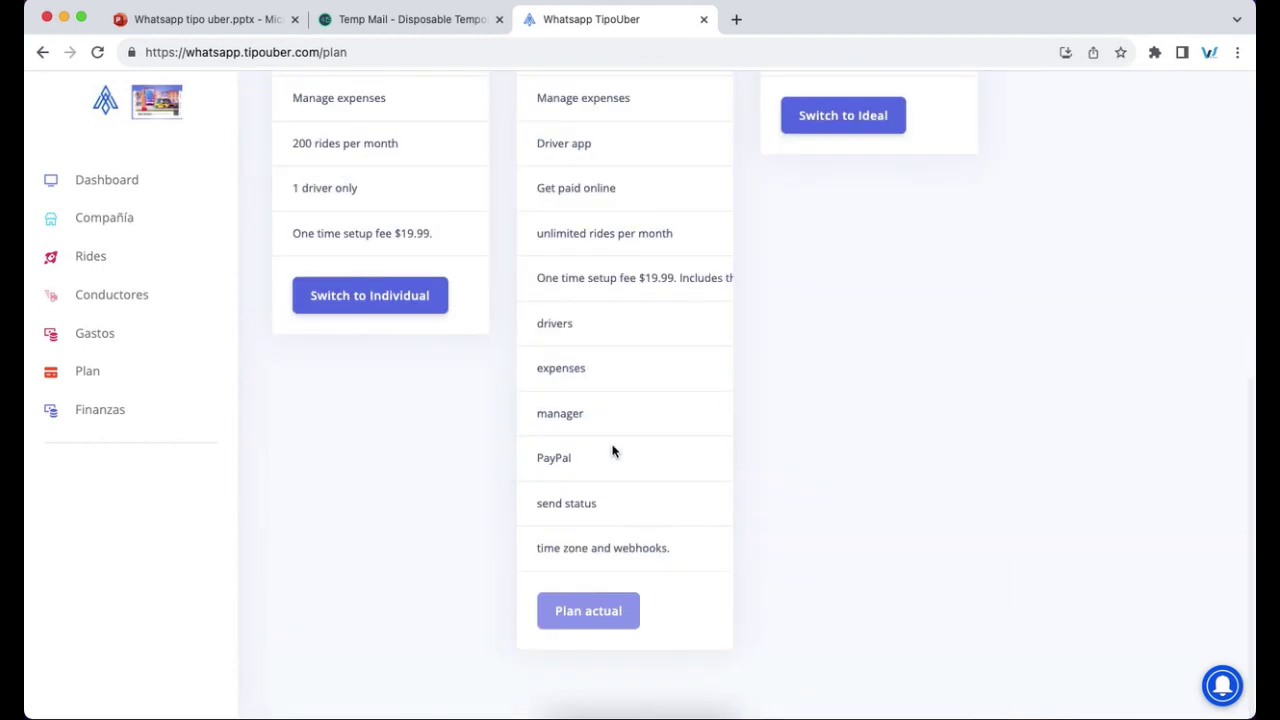
{"action": "scroll", "coordinate": [612, 451], "scroll_direction": "up", "scroll_amount": 1}
{"action": "scroll", "coordinate": [612, 451], "scroll_direction": "up", "scroll_amount": 6}
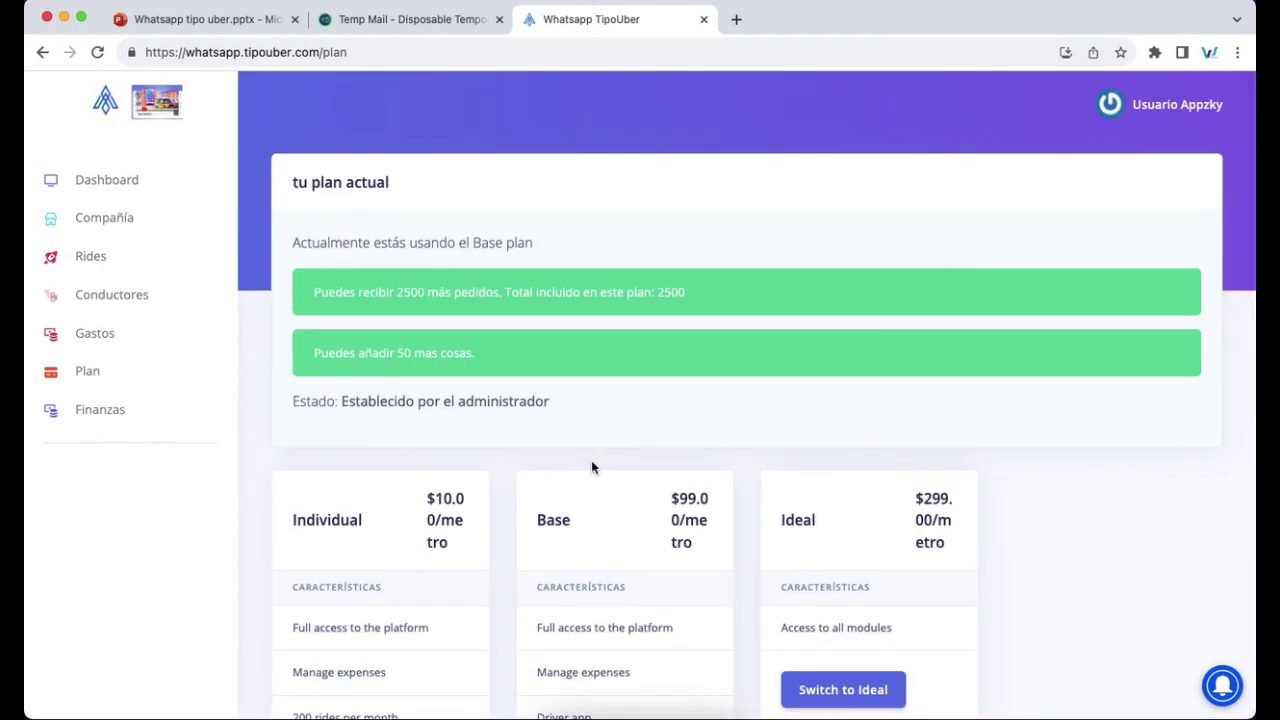
{"action": "scroll", "coordinate": [591, 460], "scroll_direction": "down", "scroll_amount": 2}
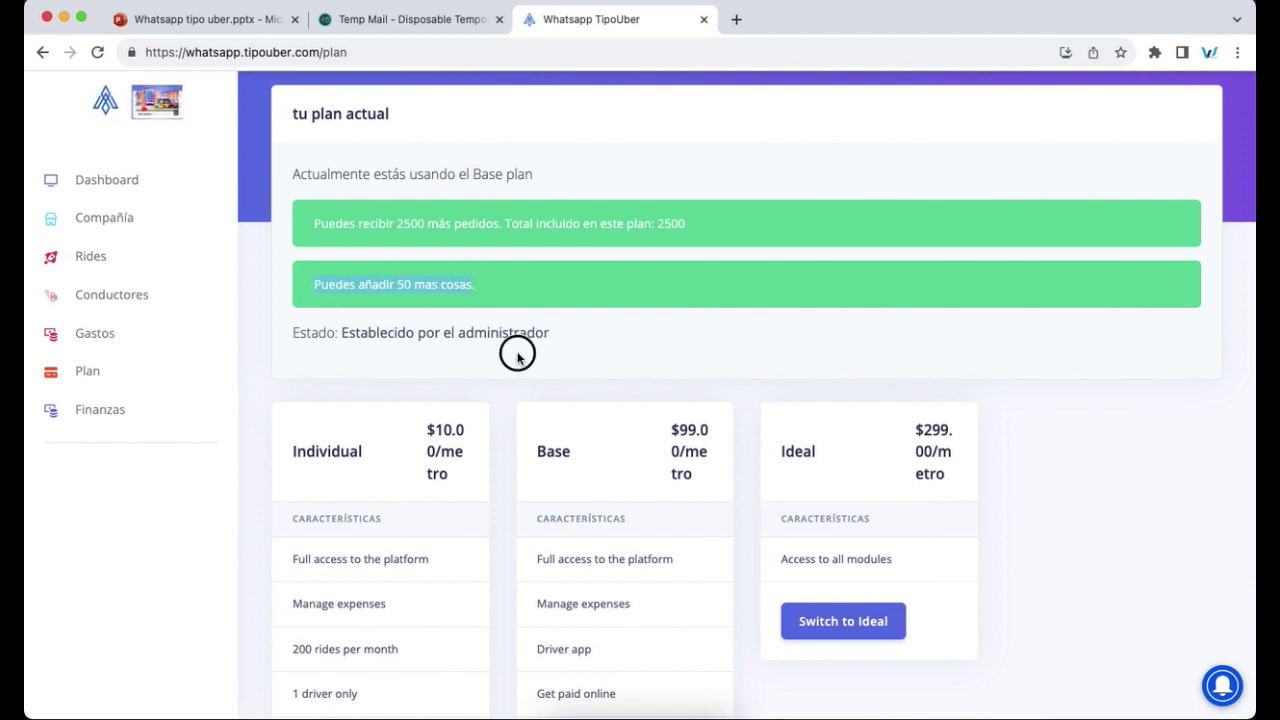
{"action": "scroll", "coordinate": [517, 351], "scroll_direction": "down", "scroll_amount": 1}
{"action": "scroll", "coordinate": [517, 348], "scroll_direction": "down", "scroll_amount": 9}
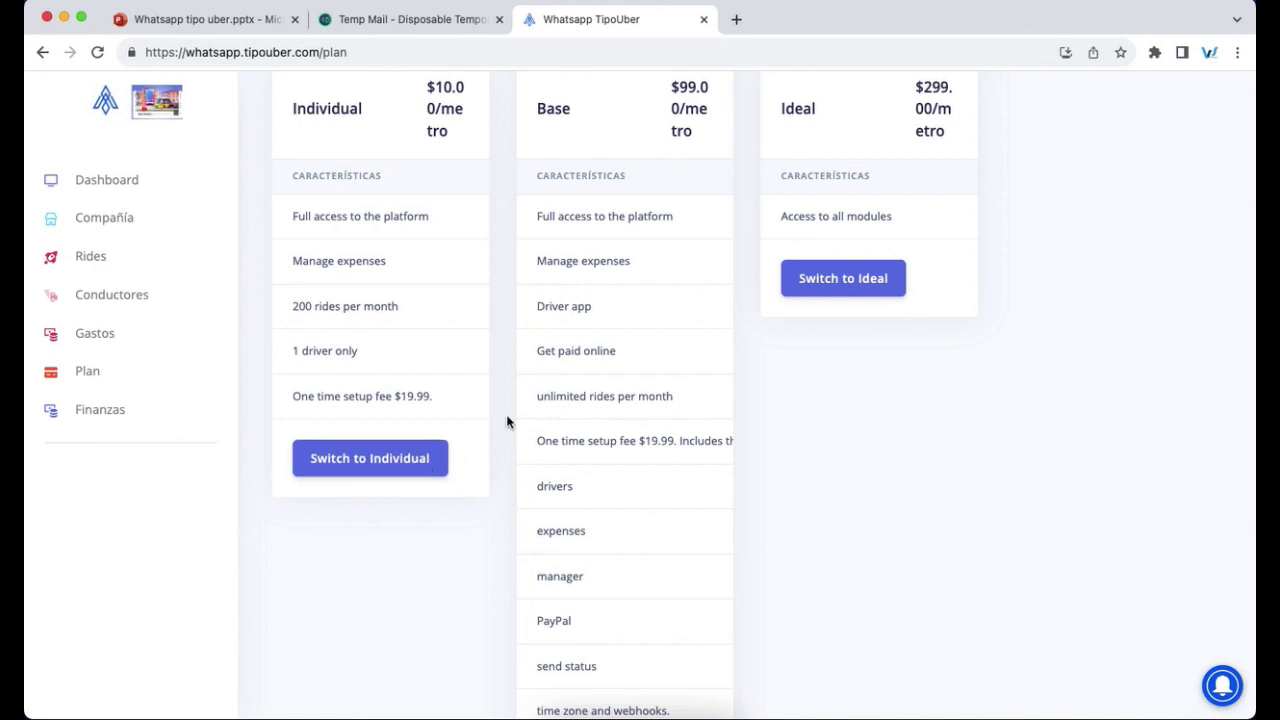
{"action": "scroll", "coordinate": [507, 422], "scroll_direction": "up", "scroll_amount": 3}
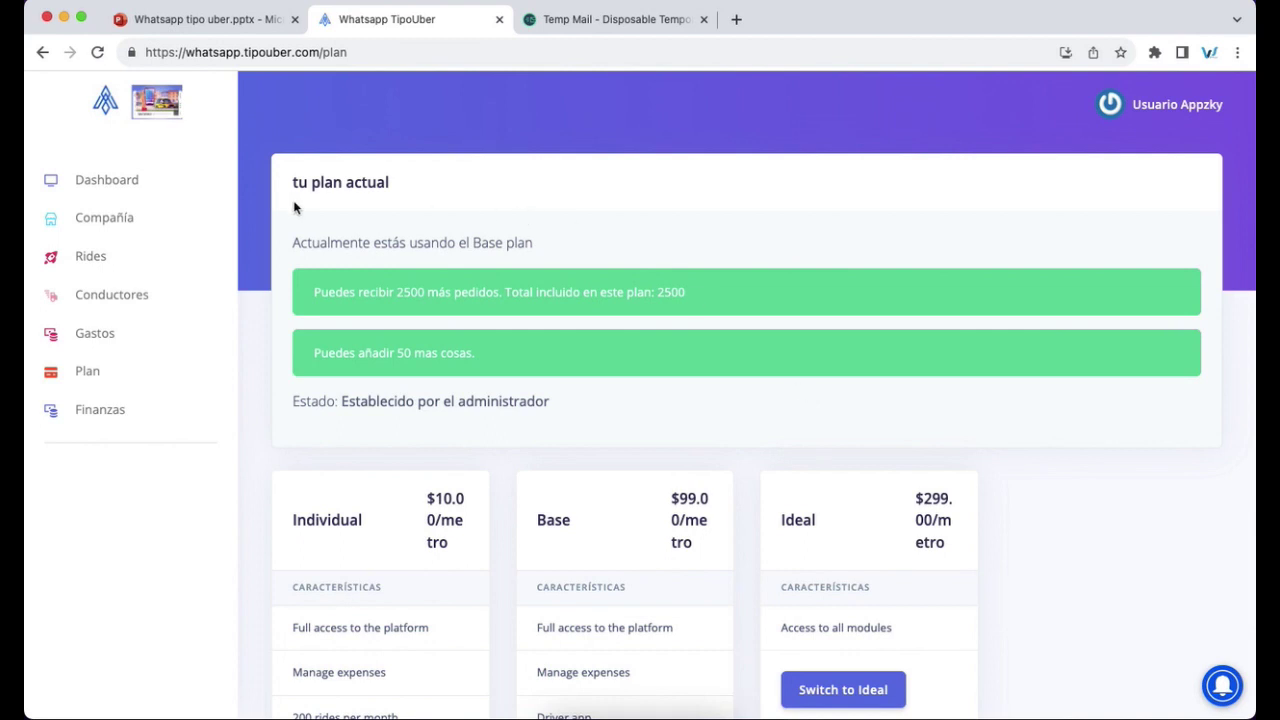
Step: Open the company dashboard and look through its statistics, delivery map, expenses and current plan summary
{"action": "left_click", "coordinate": [110, 182]}
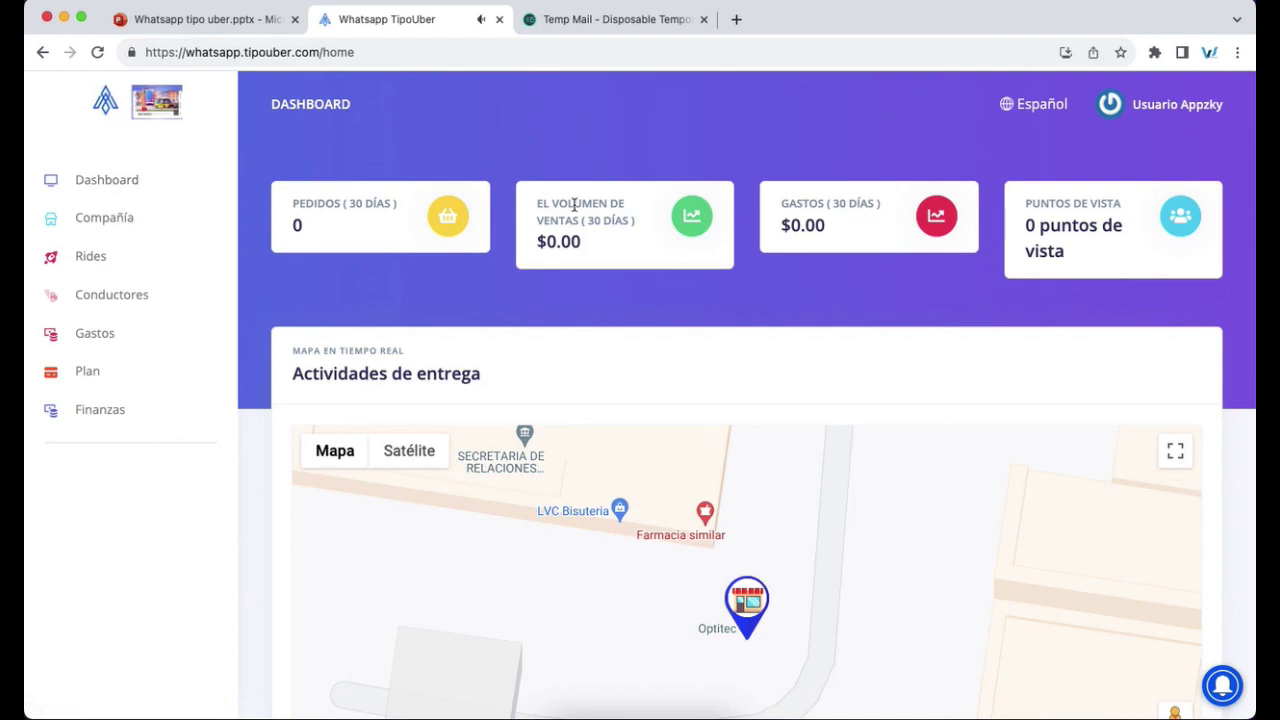
{"action": "scroll", "coordinate": [621, 339], "scroll_direction": "down", "scroll_amount": 10}
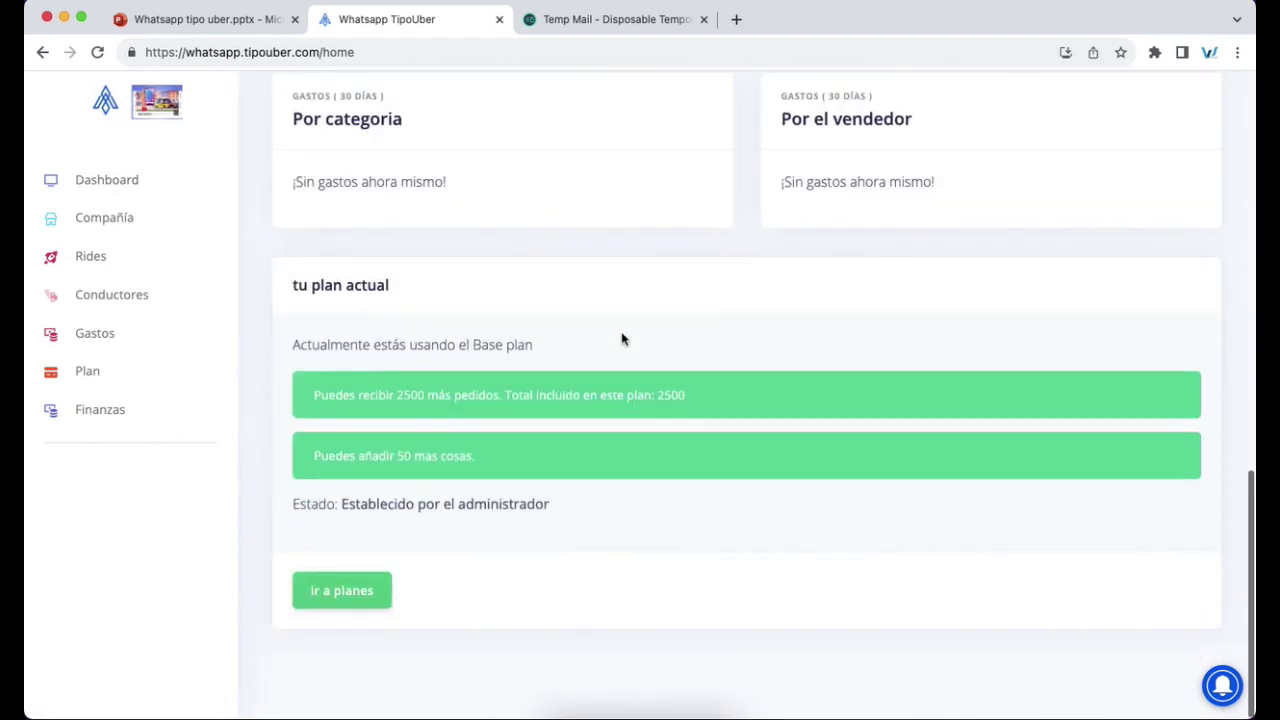
Step: Examine the company administration page, including company details, currency options, WhatsApp number, company image and owner information
{"action": "left_click", "coordinate": [137, 219]}
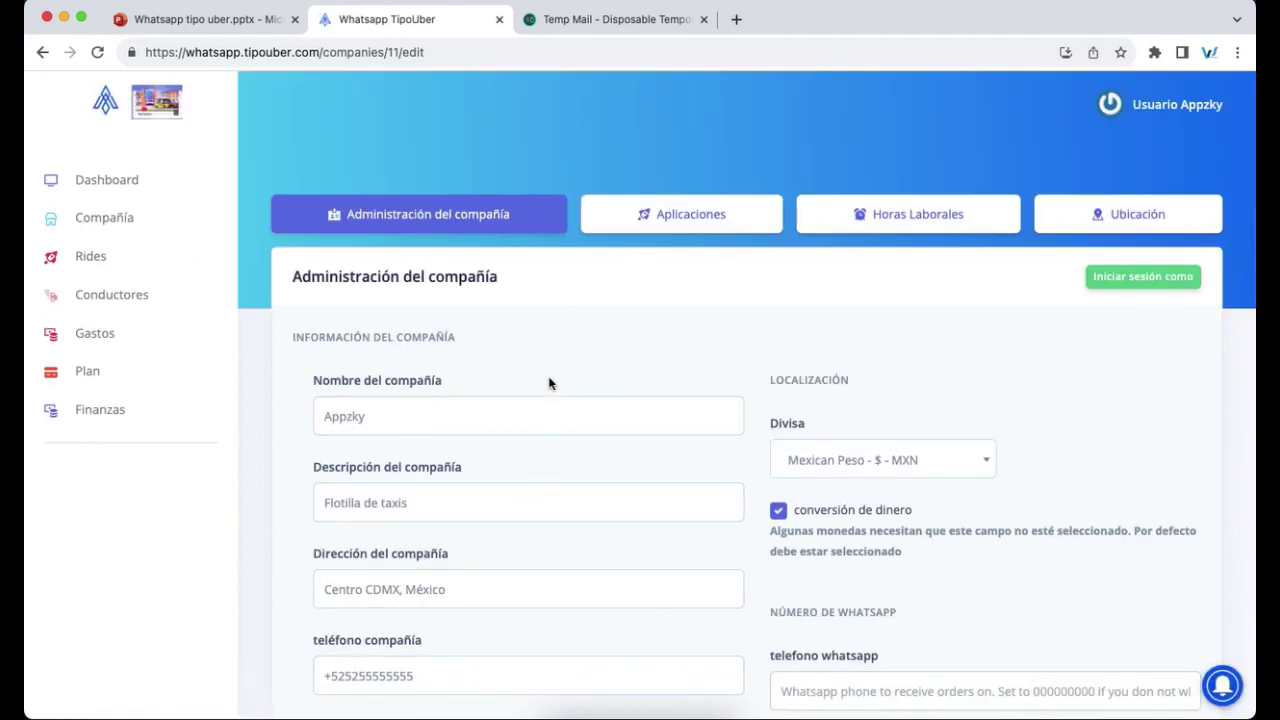
{"action": "left_click", "coordinate": [818, 460]}
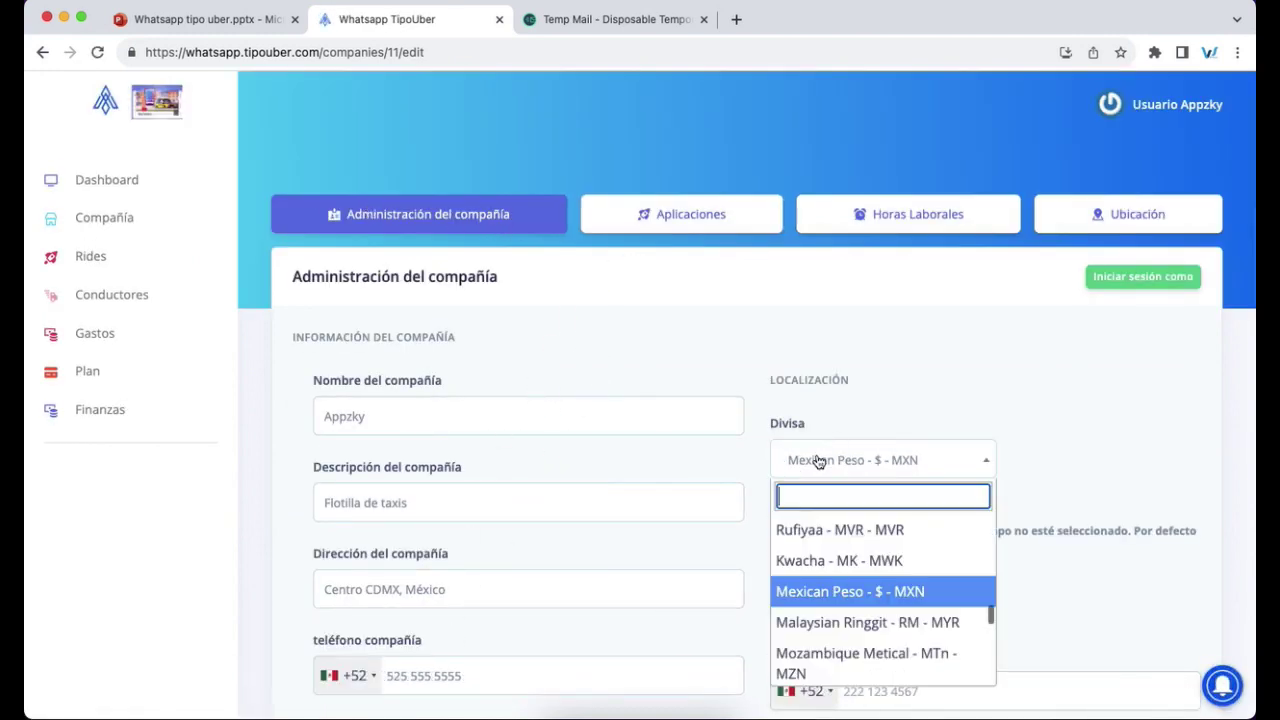
{"action": "left_click", "coordinate": [708, 343]}
{"action": "scroll", "coordinate": [708, 343], "scroll_direction": "down", "scroll_amount": 6}
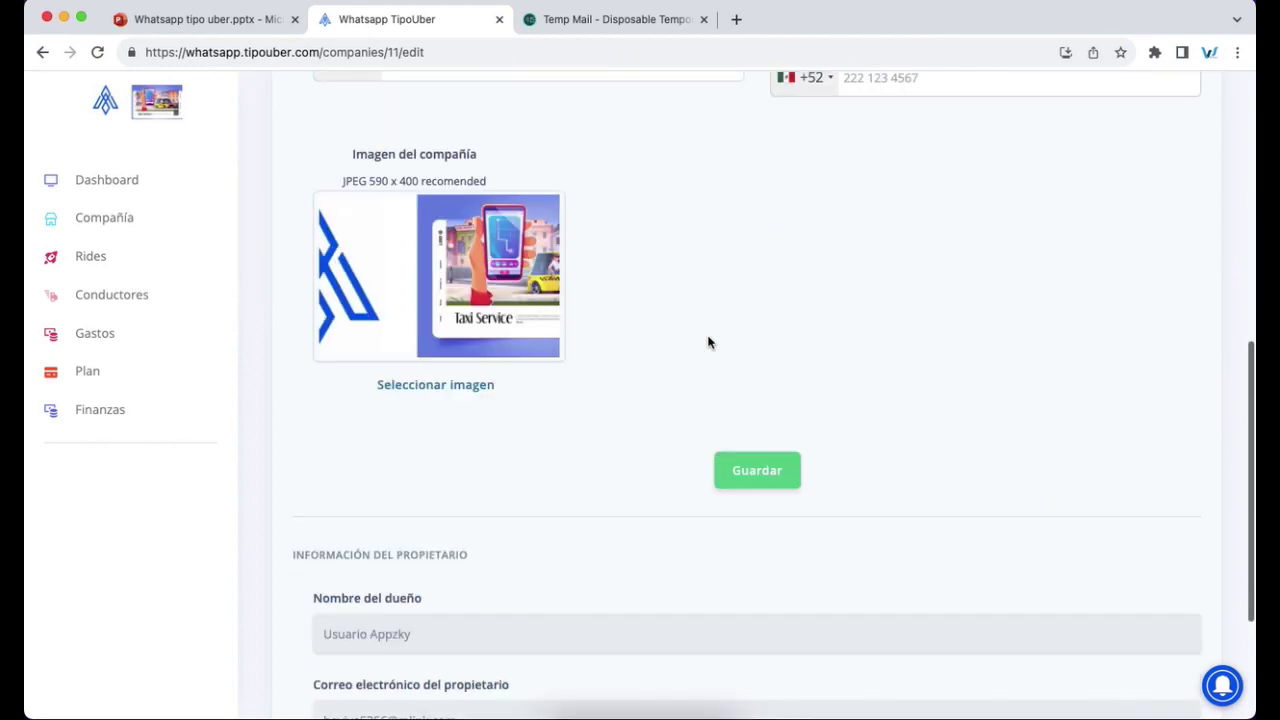
{"action": "scroll", "coordinate": [708, 343], "scroll_direction": "down", "scroll_amount": 3}
{"action": "scroll", "coordinate": [708, 343], "scroll_direction": "up", "scroll_amount": 10}
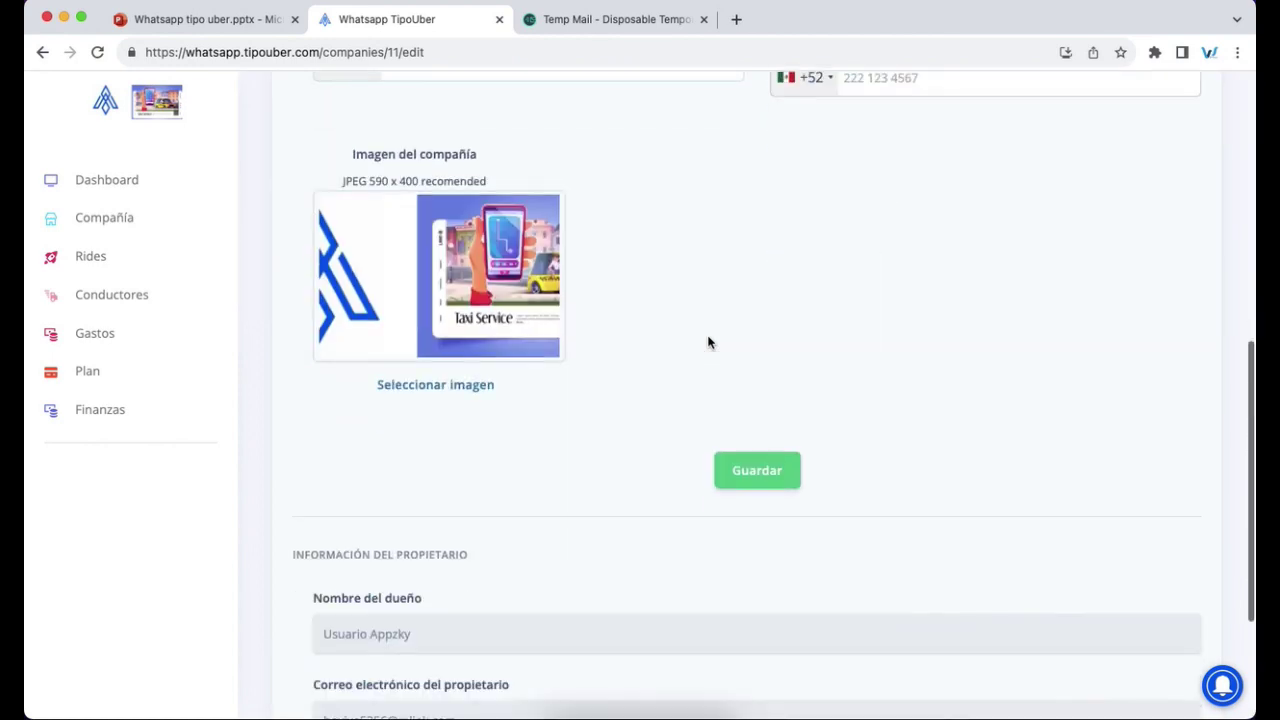
{"action": "scroll", "coordinate": [708, 343], "scroll_direction": "down", "scroll_amount": 2}
{"action": "left_click", "coordinate": [737, 274]}
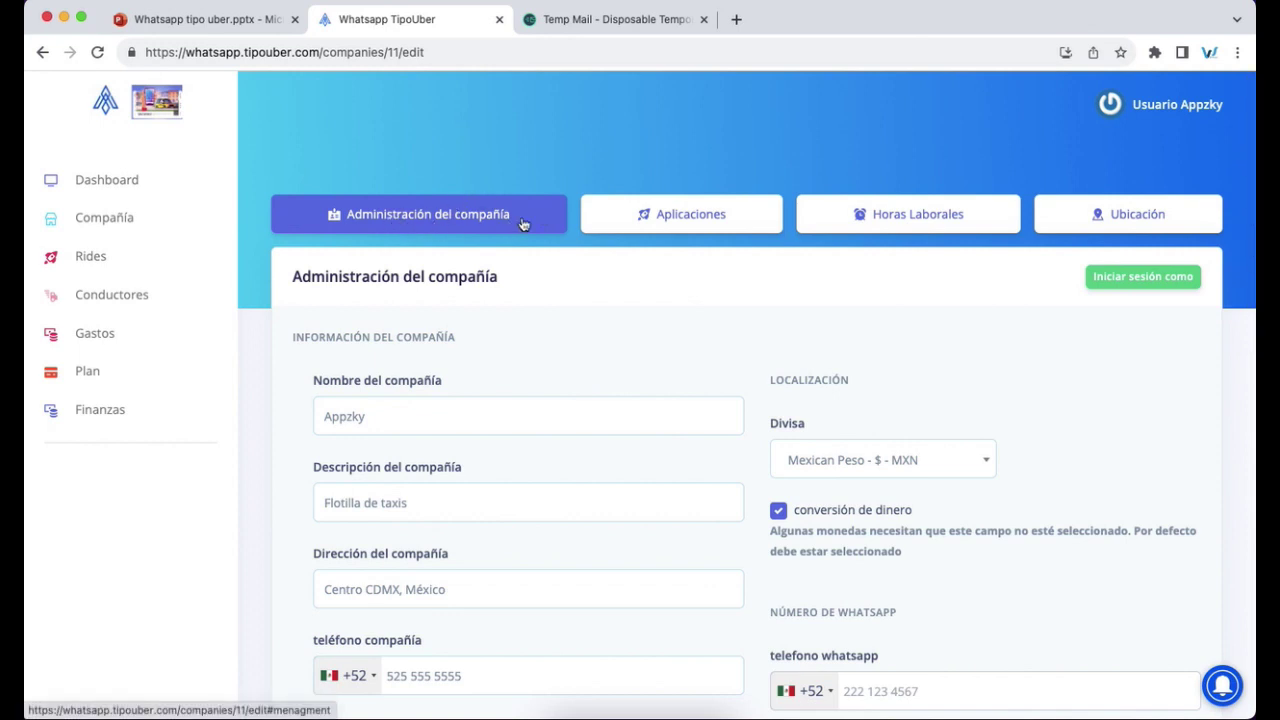
Step: Examine the company's Aplicaciones settings for ride tariffs, drivers, expenses and manager e-mail
{"action": "left_click", "coordinate": [658, 216]}
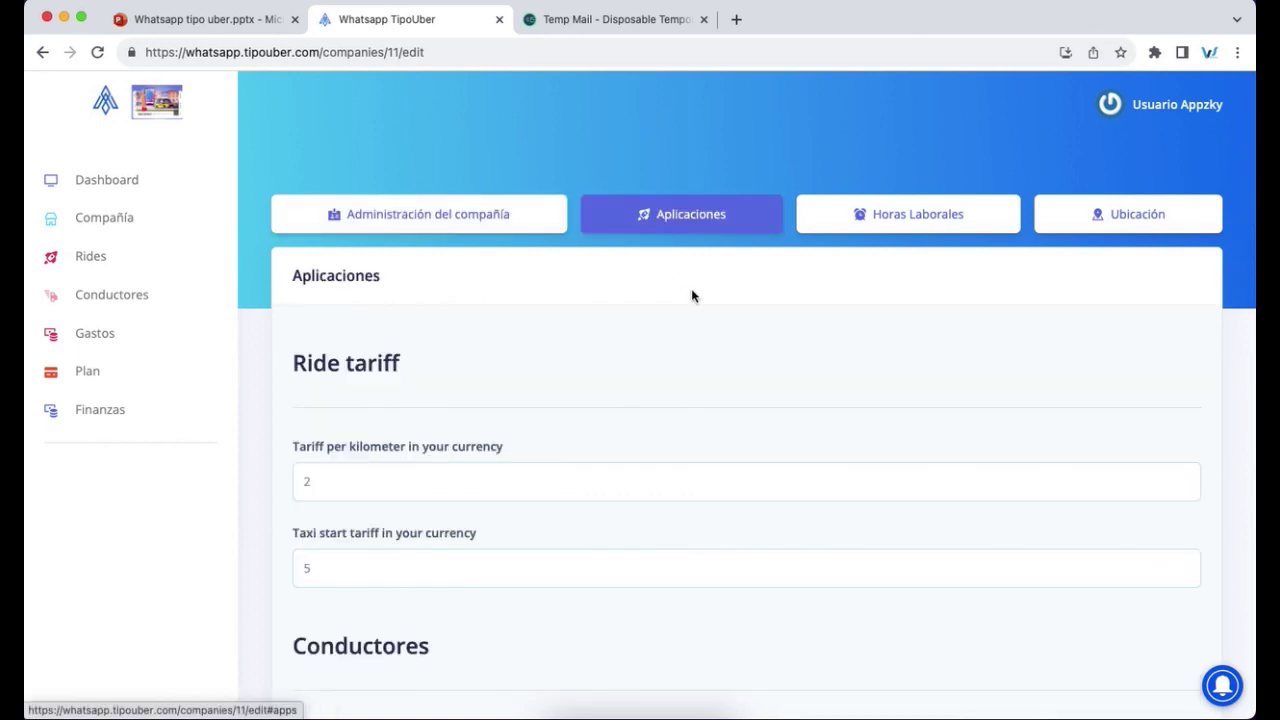
{"action": "scroll", "coordinate": [679, 296], "scroll_direction": "down", "scroll_amount": 3}
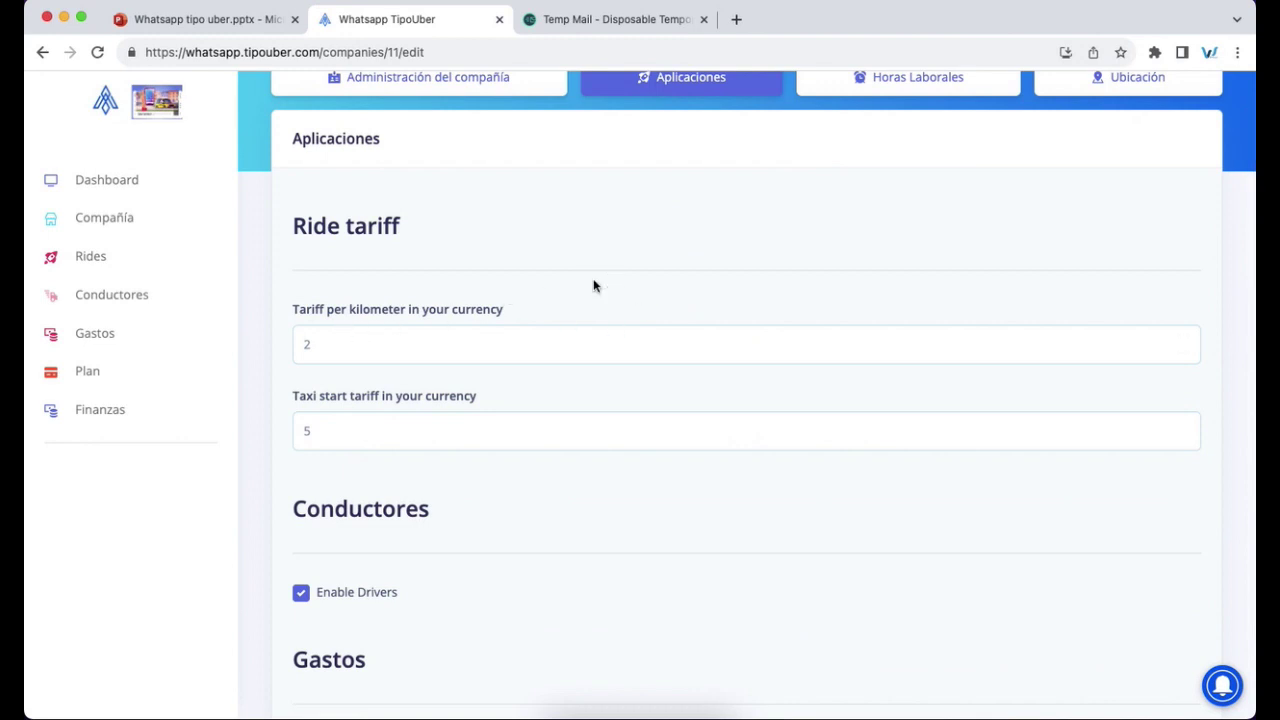
{"action": "scroll", "coordinate": [593, 286], "scroll_direction": "down", "scroll_amount": 7}
{"action": "scroll", "coordinate": [593, 286], "scroll_direction": "up", "scroll_amount": 6}
{"action": "scroll", "coordinate": [342, 544], "scroll_direction": "down", "scroll_amount": 1}
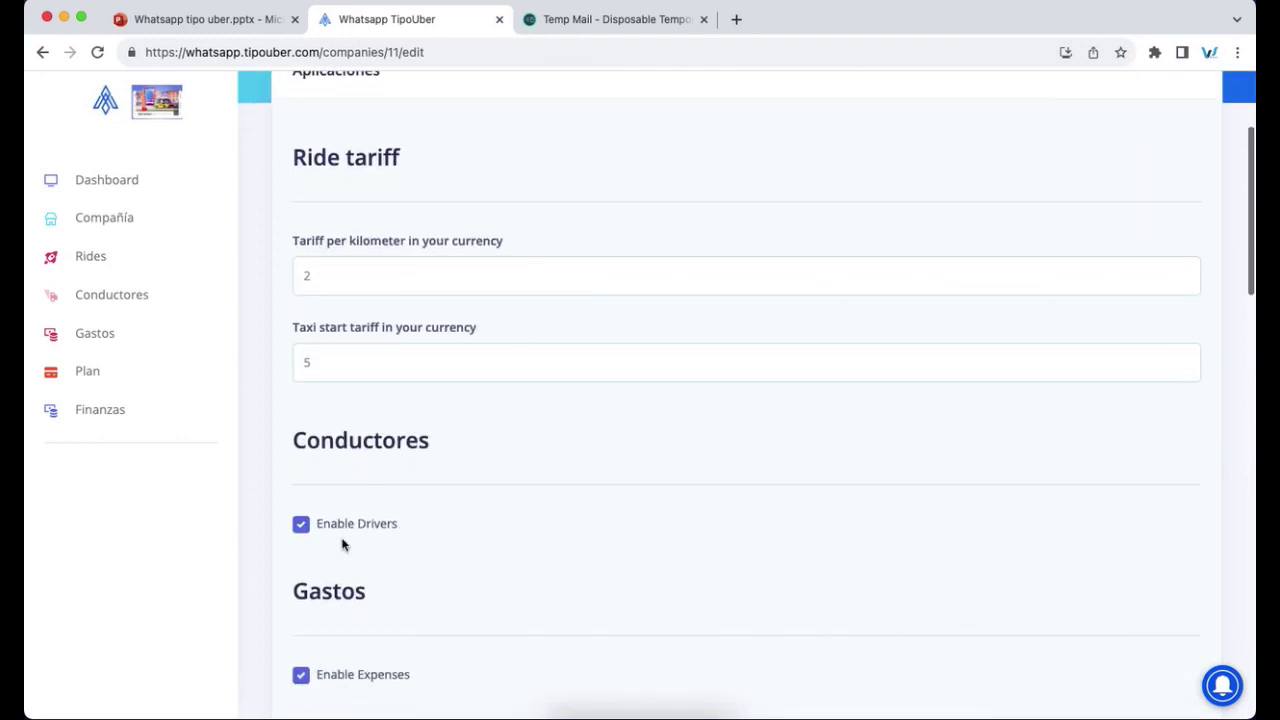
{"action": "scroll", "coordinate": [473, 436], "scroll_direction": "down", "scroll_amount": 10}
{"action": "scroll", "coordinate": [473, 436], "scroll_direction": "up", "scroll_amount": 10}
{"action": "scroll", "coordinate": [473, 436], "scroll_direction": "down", "scroll_amount": 11}
{"action": "scroll", "coordinate": [473, 436], "scroll_direction": "up", "scroll_amount": 1}
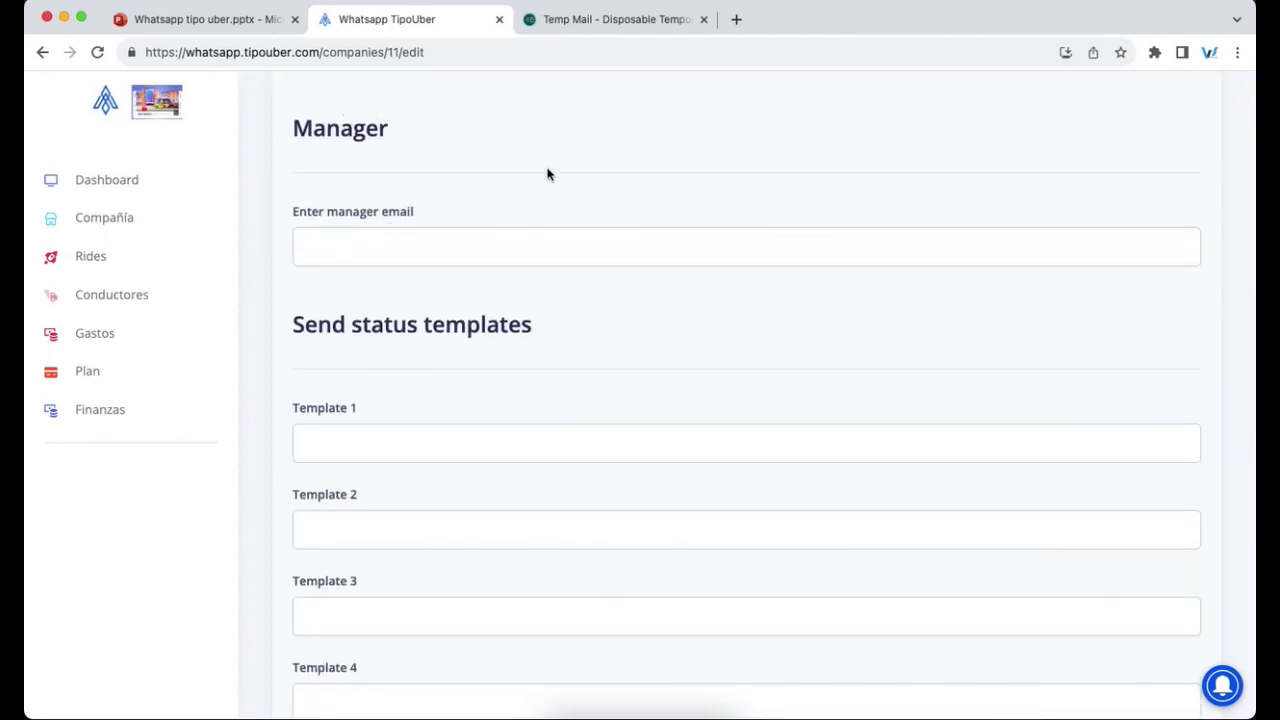
Step: Review the send status templates, custom timezone and language choices, time formats and WebHooks in the Aplicaciones settings
{"action": "scroll", "coordinate": [547, 174], "scroll_direction": "down", "scroll_amount": 6}
{"action": "scroll", "coordinate": [652, 223], "scroll_direction": "down", "scroll_amount": 6}
{"action": "scroll", "coordinate": [652, 223], "scroll_direction": "down", "scroll_amount": 10}
{"action": "scroll", "coordinate": [652, 223], "scroll_direction": "up", "scroll_amount": 1}
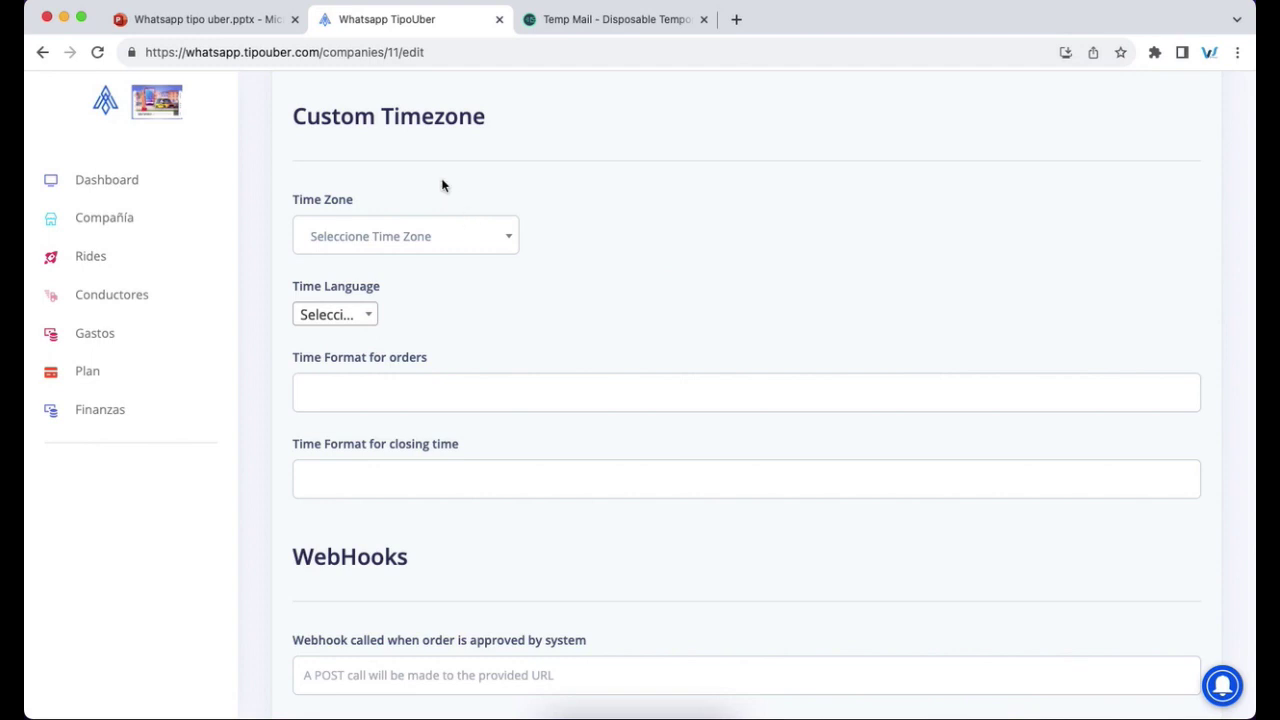
{"action": "left_click", "coordinate": [666, 245]}
{"action": "left_click", "coordinate": [368, 310]}
{"action": "left_click", "coordinate": [594, 317]}
{"action": "scroll", "coordinate": [594, 316], "scroll_direction": "down", "scroll_amount": 5}
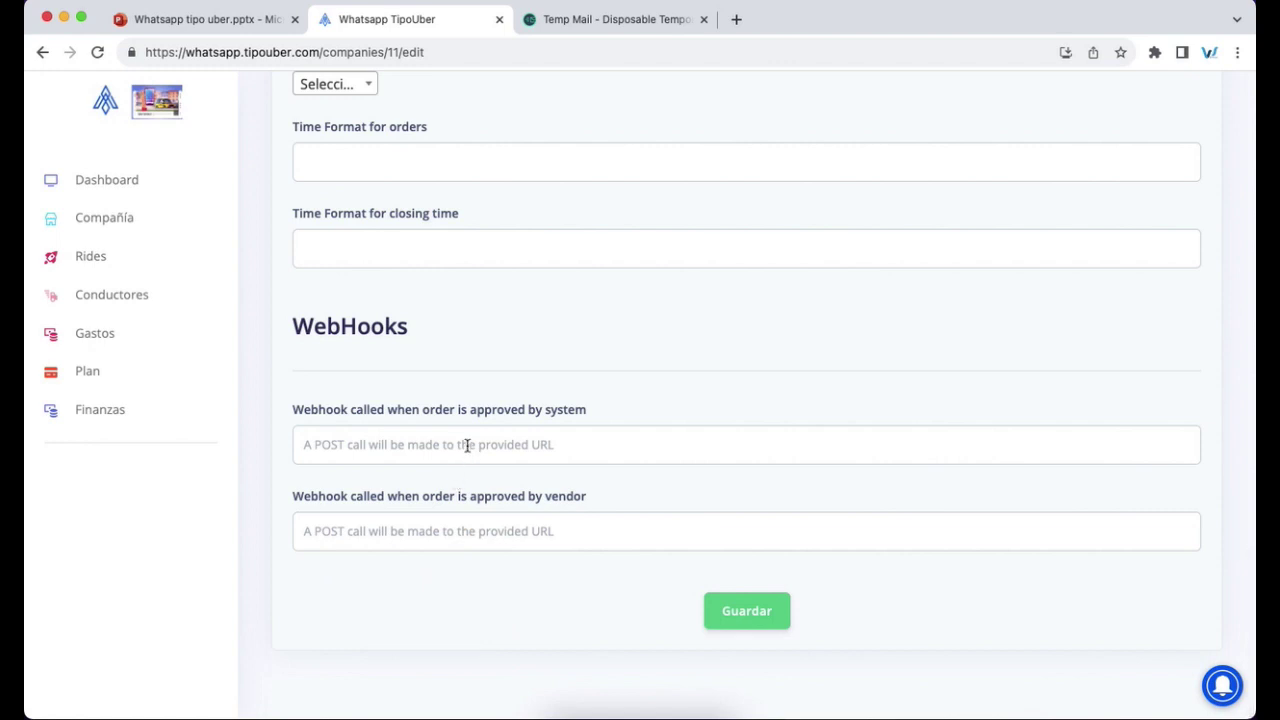
{"action": "left_click", "coordinate": [526, 409]}
{"action": "scroll", "coordinate": [640, 391], "scroll_direction": "up", "scroll_amount": 15}
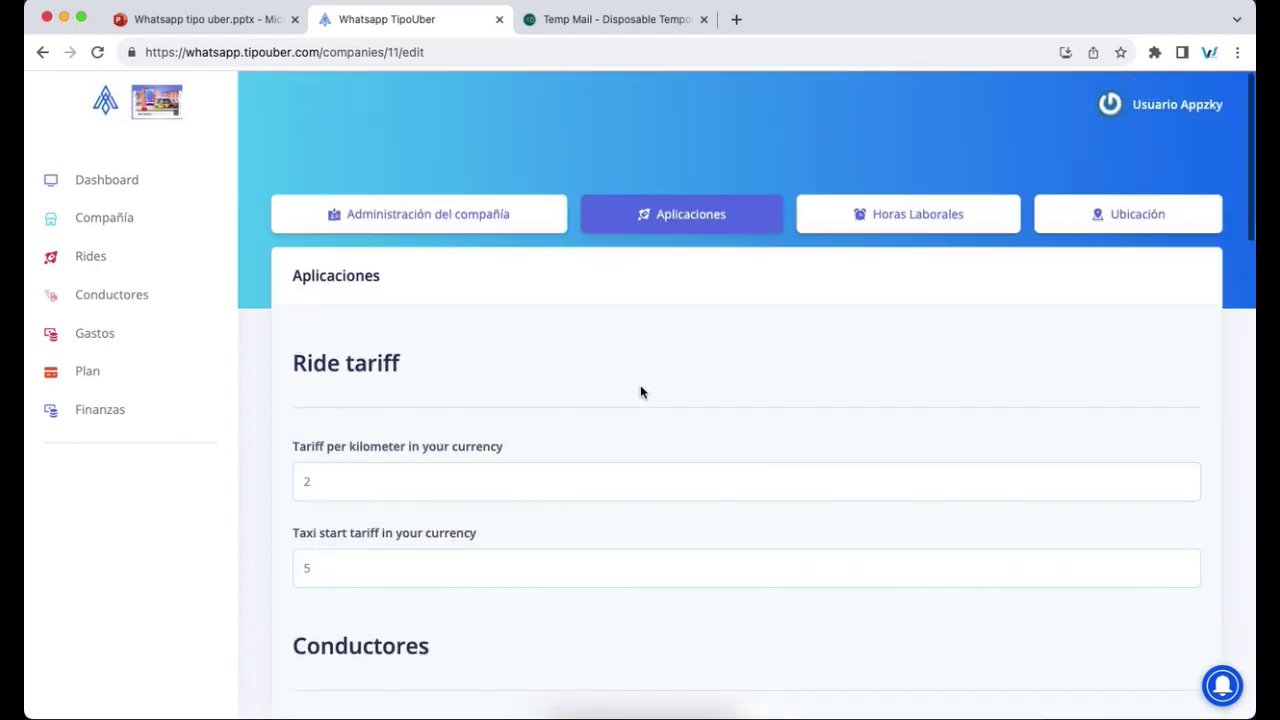
Step: Look through the company's weekly working hours and its location map
{"action": "left_click", "coordinate": [909, 229]}
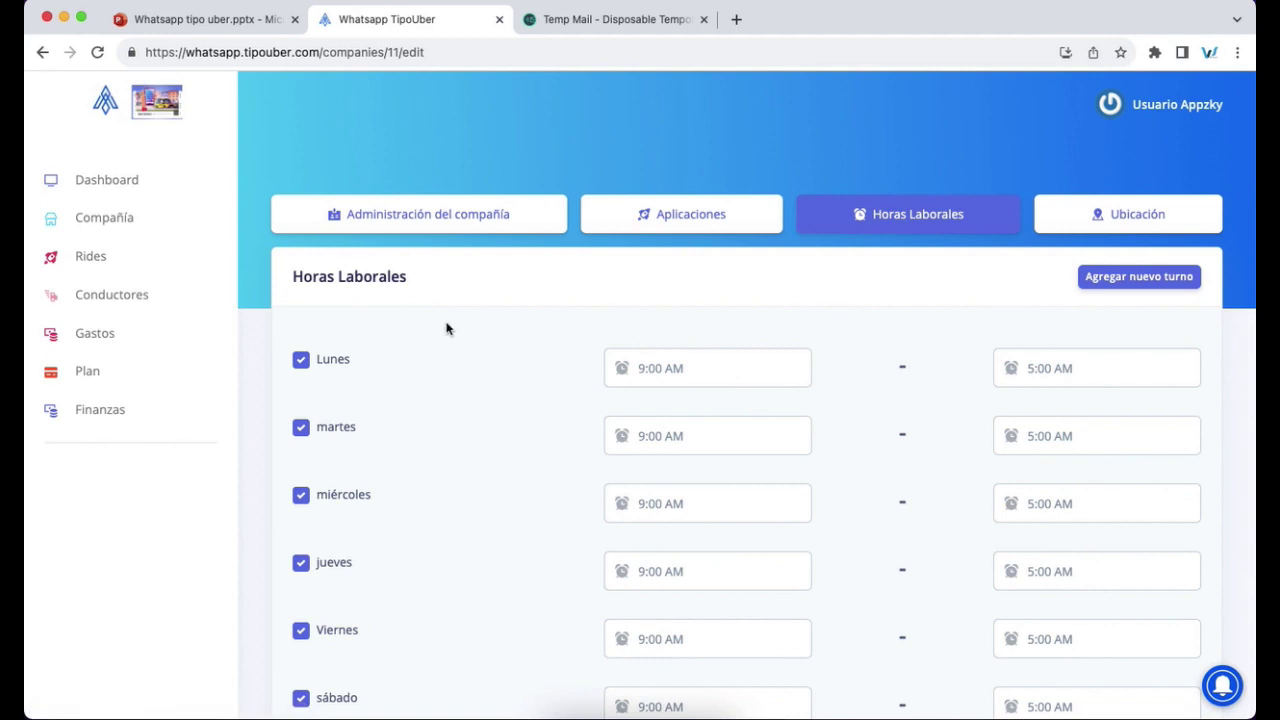
{"action": "scroll", "coordinate": [831, 325], "scroll_direction": "down", "scroll_amount": 5}
{"action": "scroll", "coordinate": [831, 325], "scroll_direction": "up", "scroll_amount": 5}
{"action": "left_click", "coordinate": [1097, 227]}
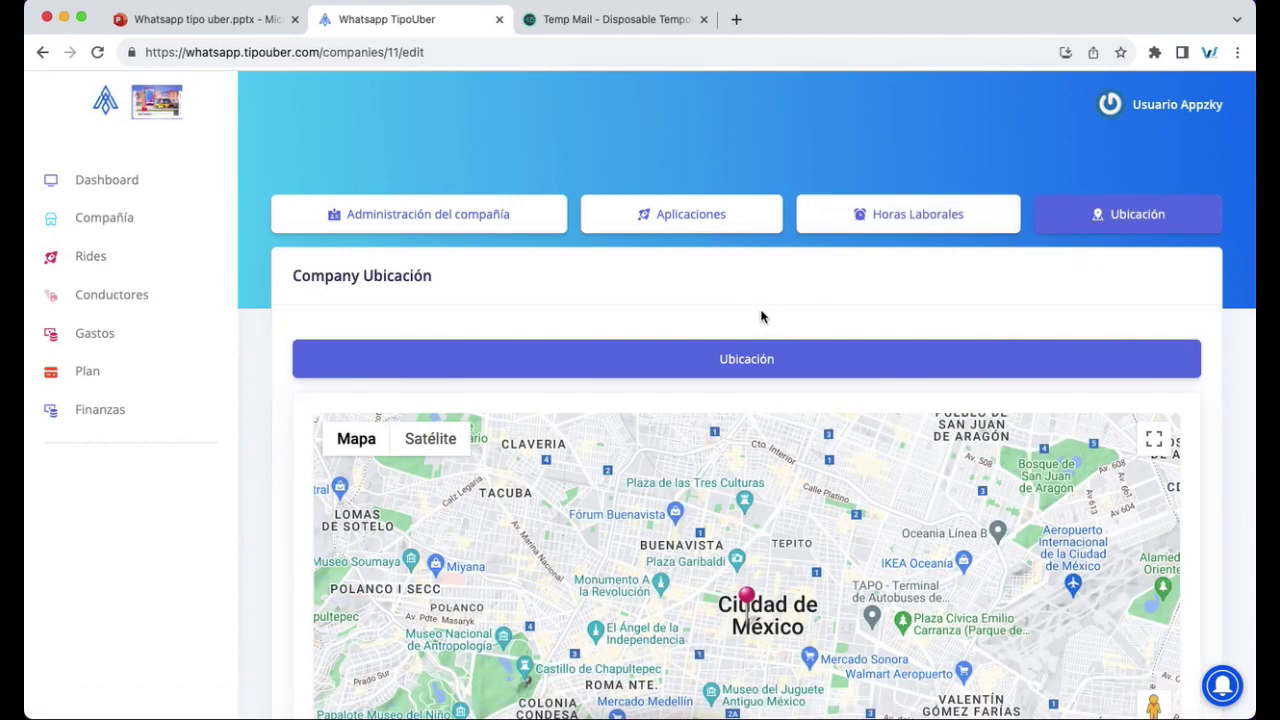
{"action": "scroll", "coordinate": [761, 317], "scroll_direction": "down", "scroll_amount": 3}
{"action": "scroll", "coordinate": [761, 317], "scroll_direction": "up", "scroll_amount": 3}
Step: Browse the company's ride orders, drivers, expenses, plan and finances pages in turn
{"action": "left_click", "coordinate": [108, 264]}
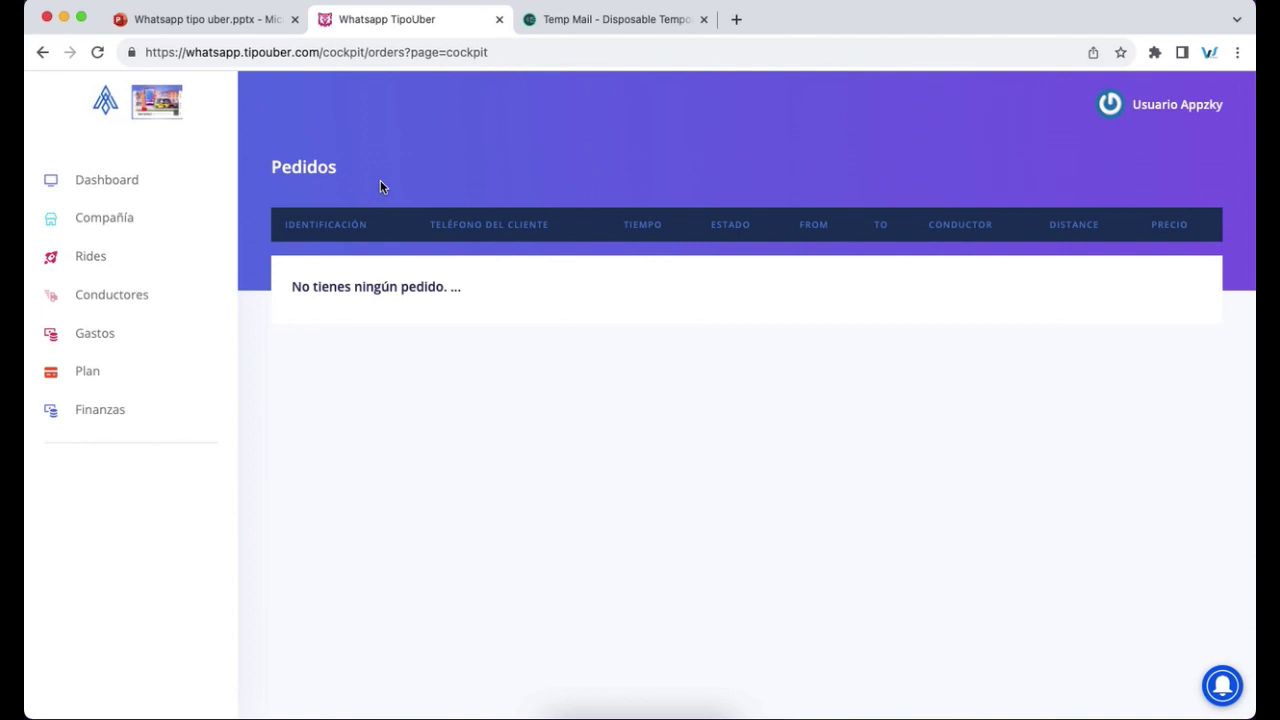
{"action": "left_click", "coordinate": [166, 294]}
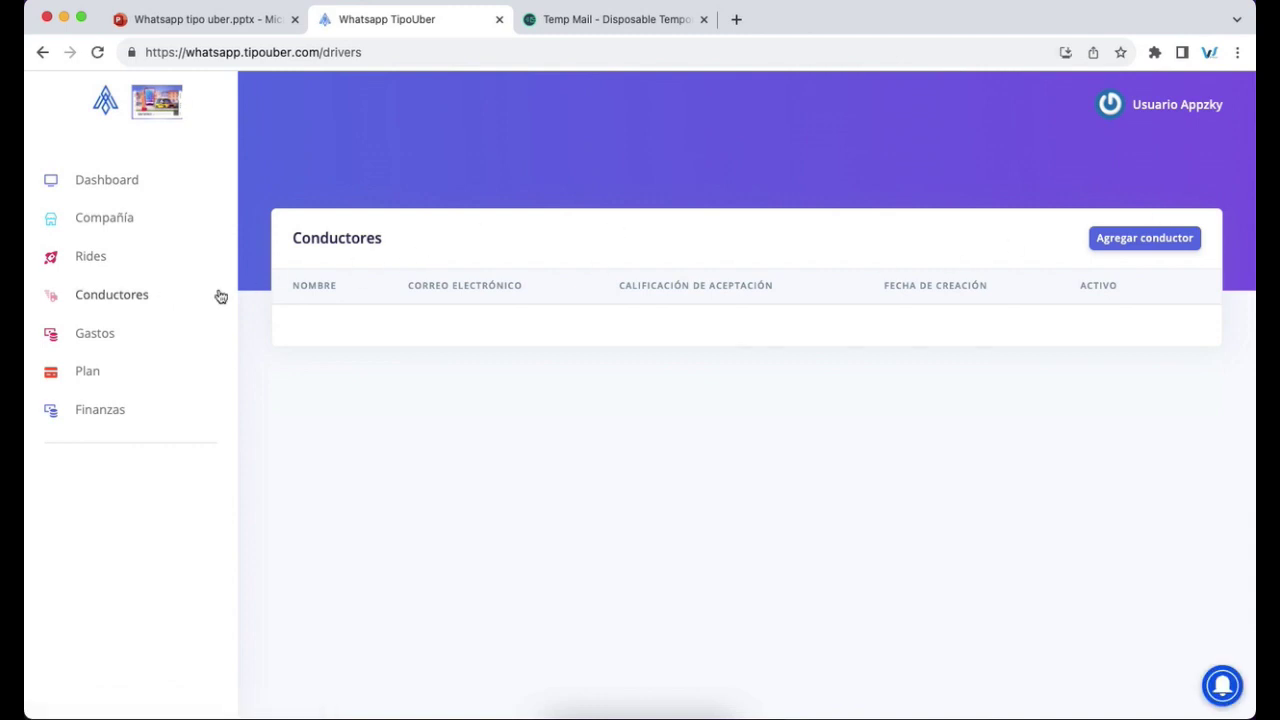
{"action": "left_click", "coordinate": [95, 340]}
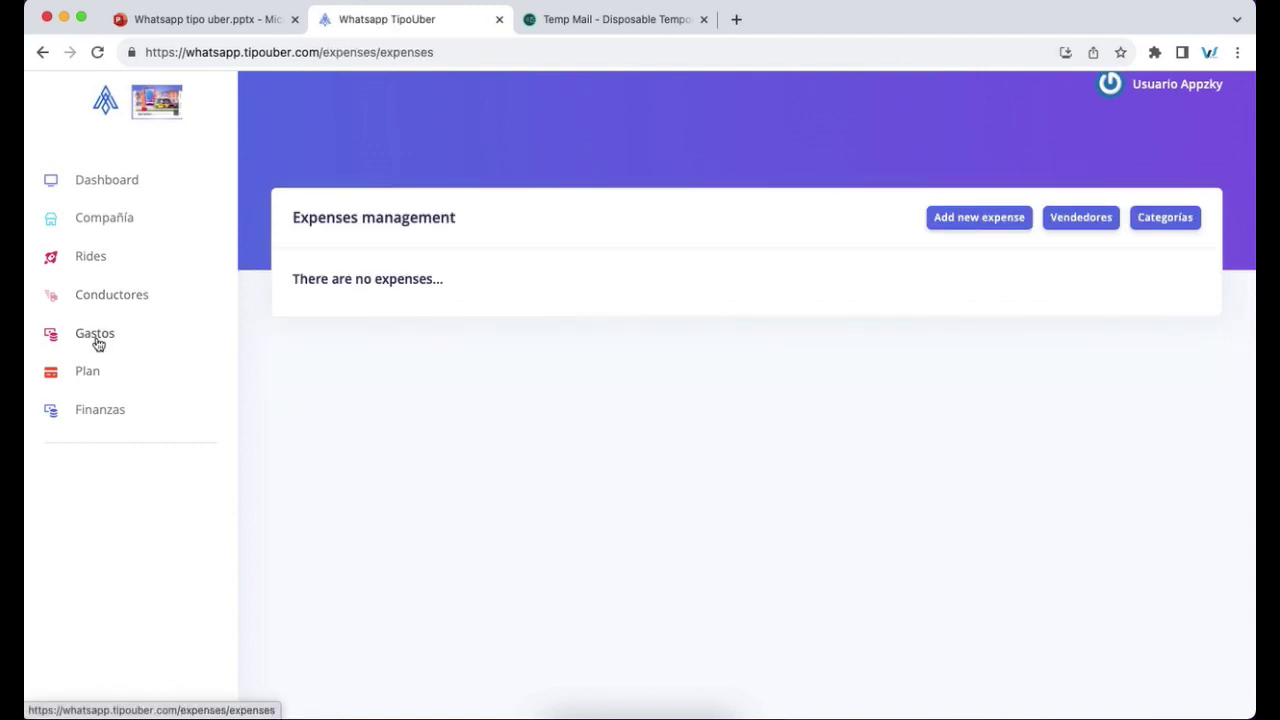
{"action": "left_click", "coordinate": [110, 370]}
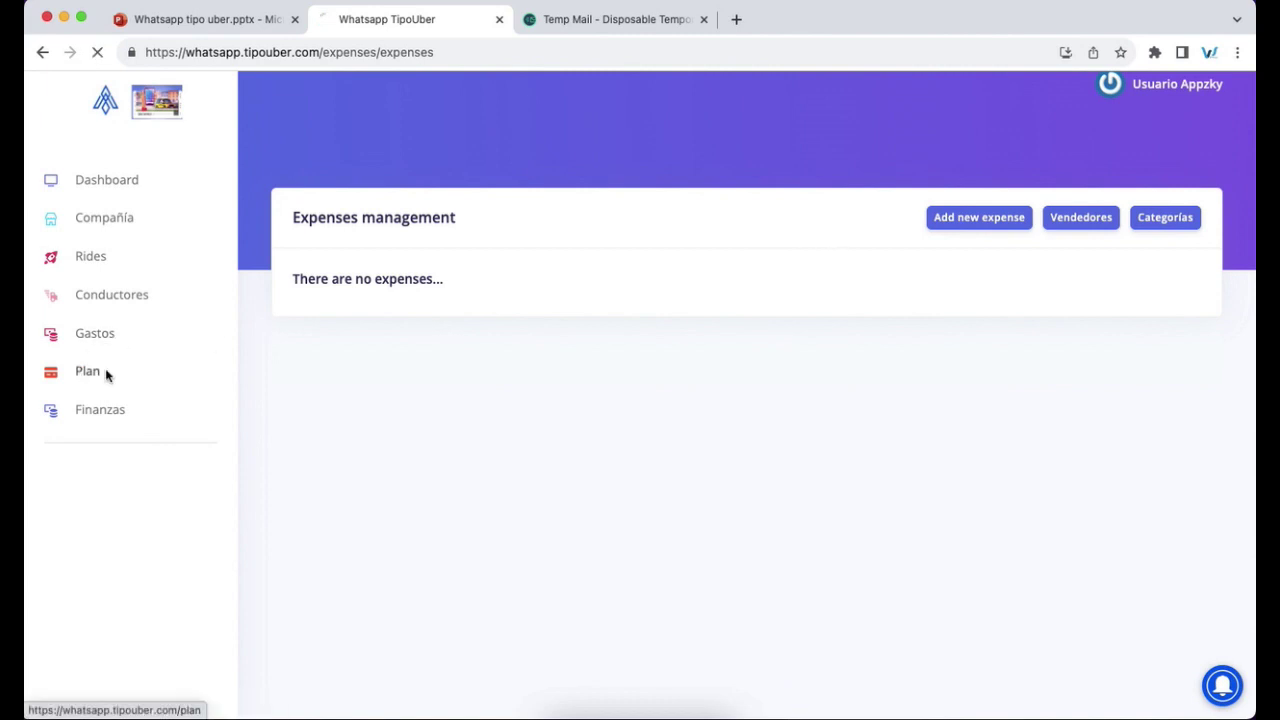
{"action": "left_click", "coordinate": [123, 415]}
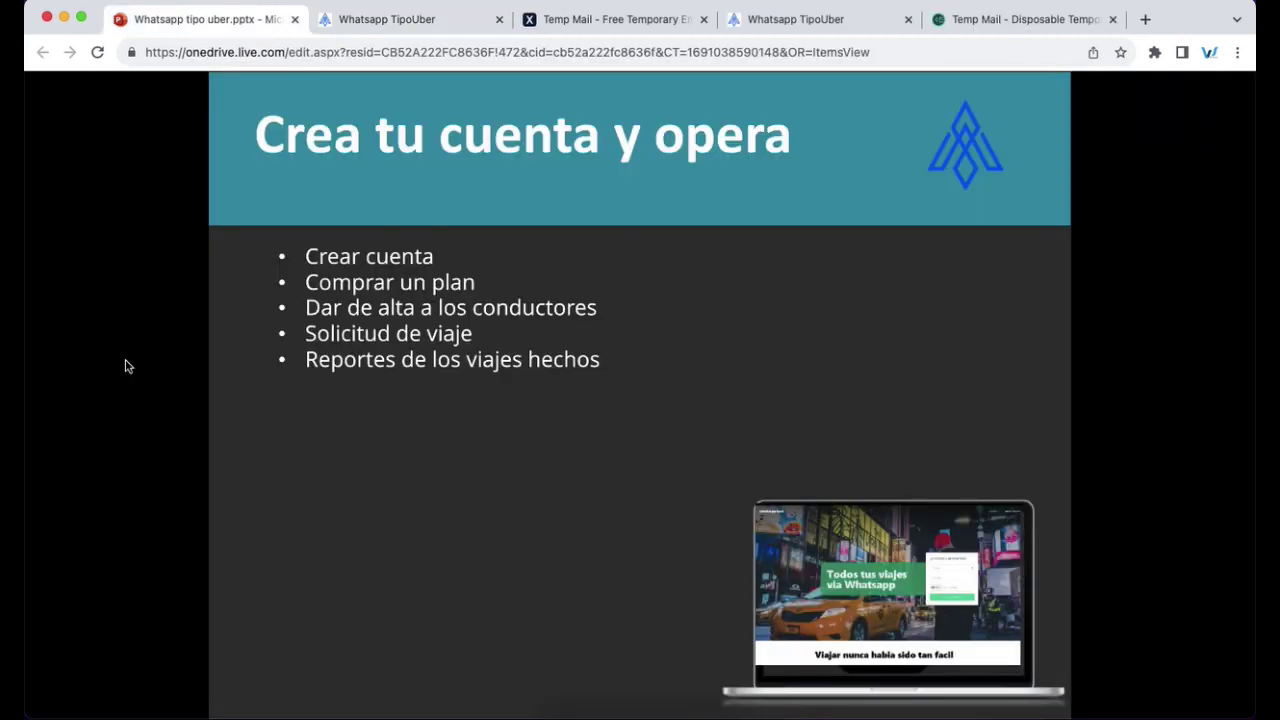
Step: Compare the registered driver in the drivers list with the driver's e-mails in the Internxt inbox and the login page
{"action": "left_click", "coordinate": [426, 19]}
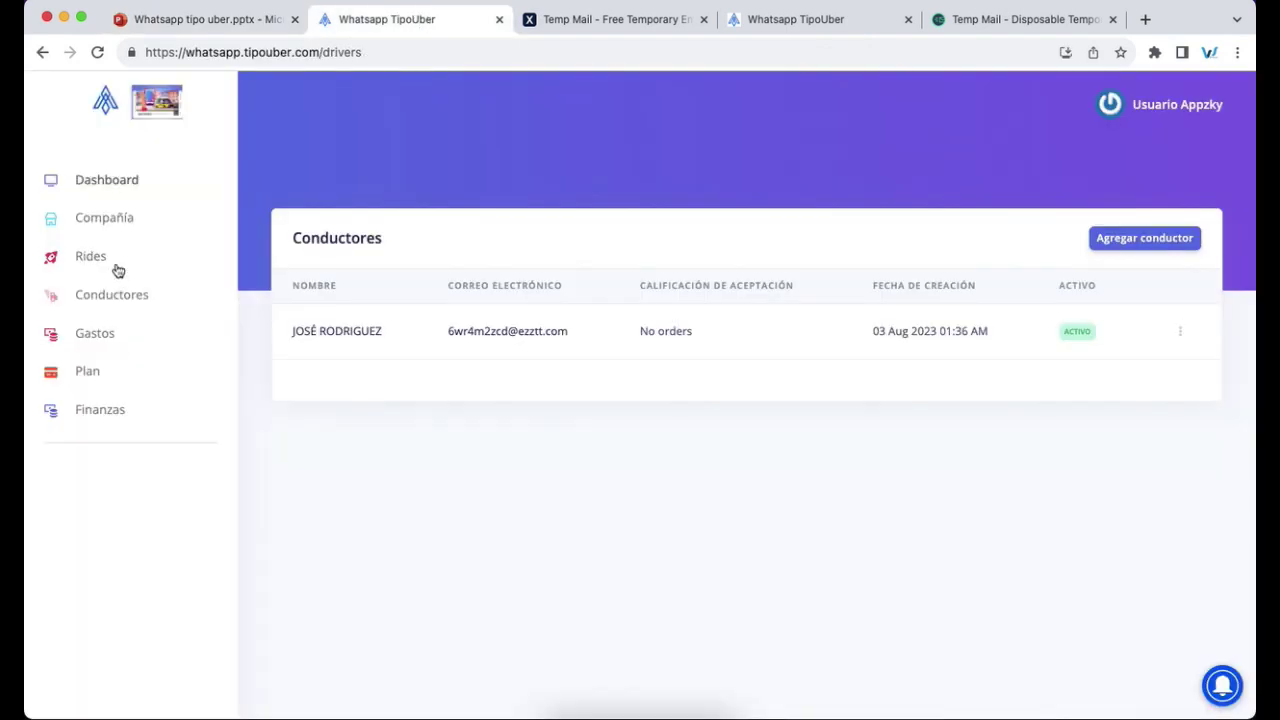
{"action": "left_click", "coordinate": [112, 294]}
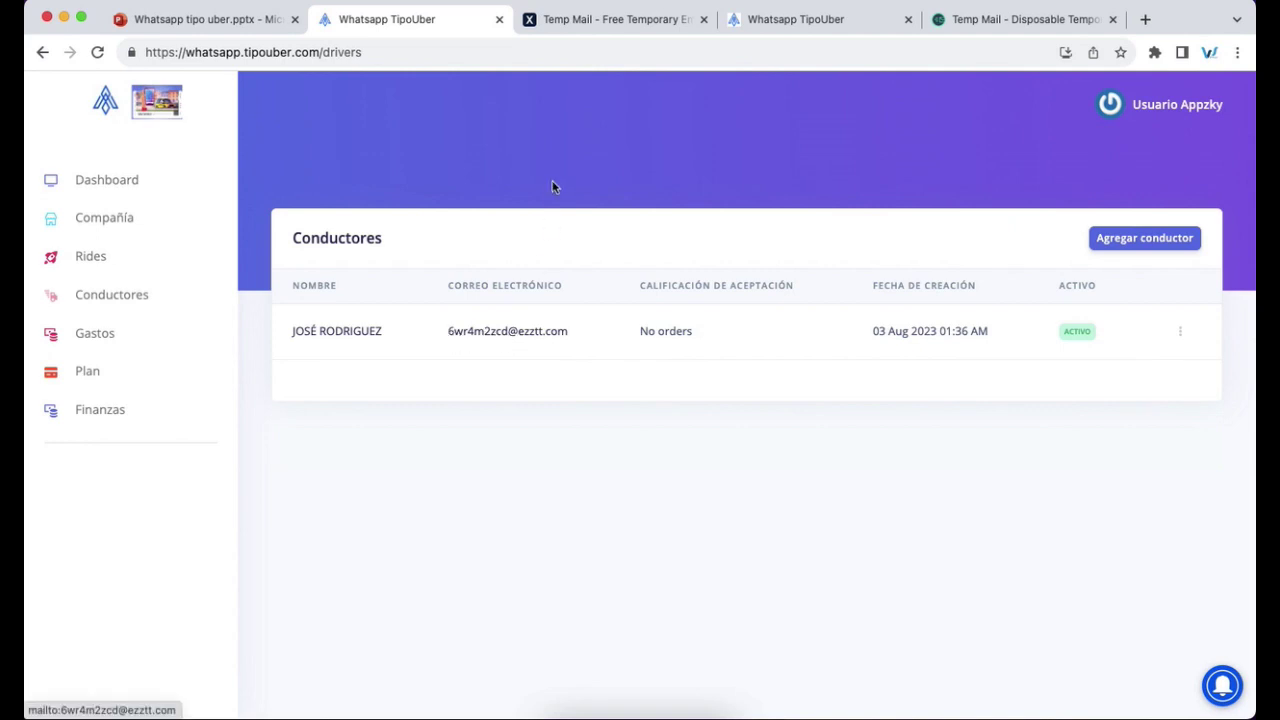
{"action": "left_click", "coordinate": [569, 27]}
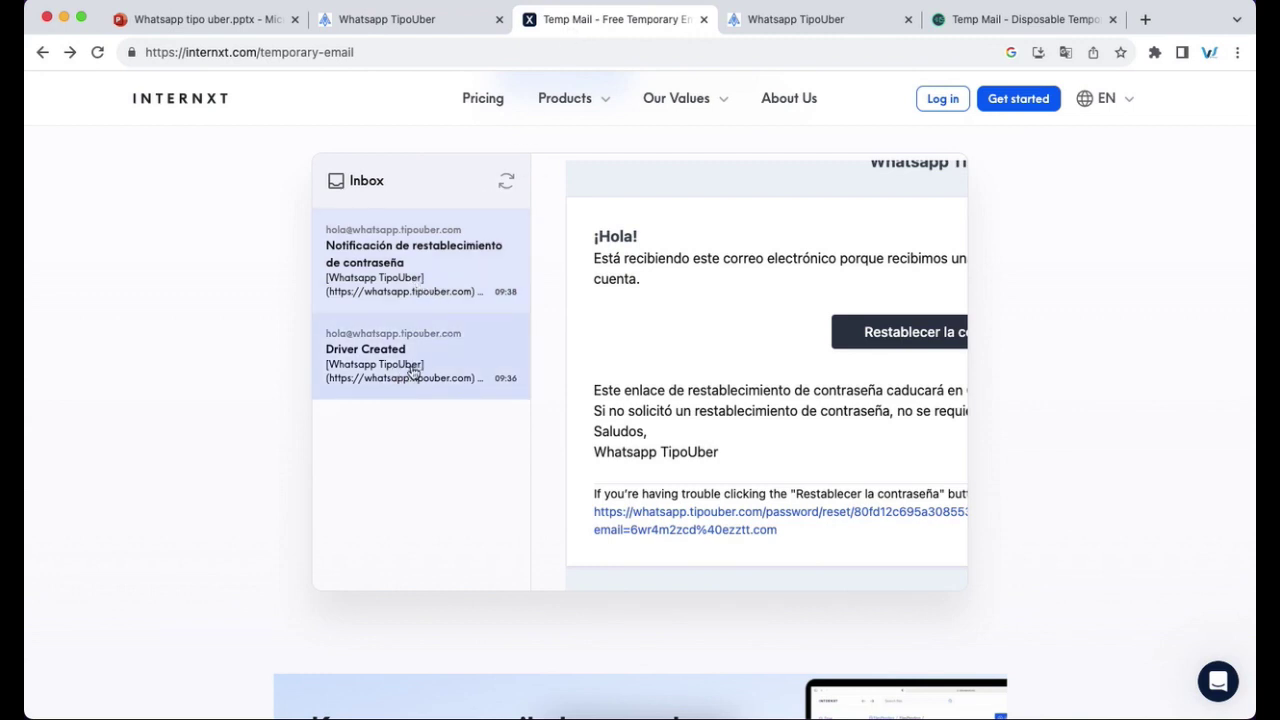
{"action": "left_click", "coordinate": [786, 21]}
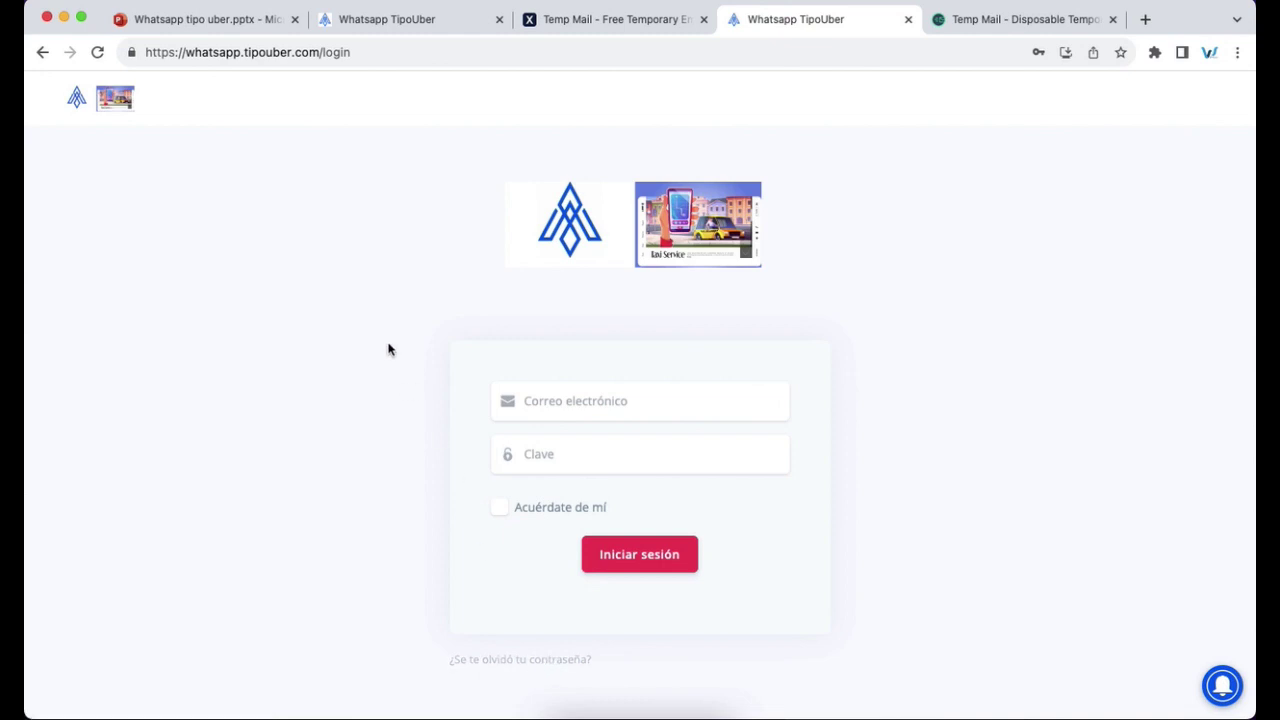
{"action": "left_click", "coordinate": [578, 22]}
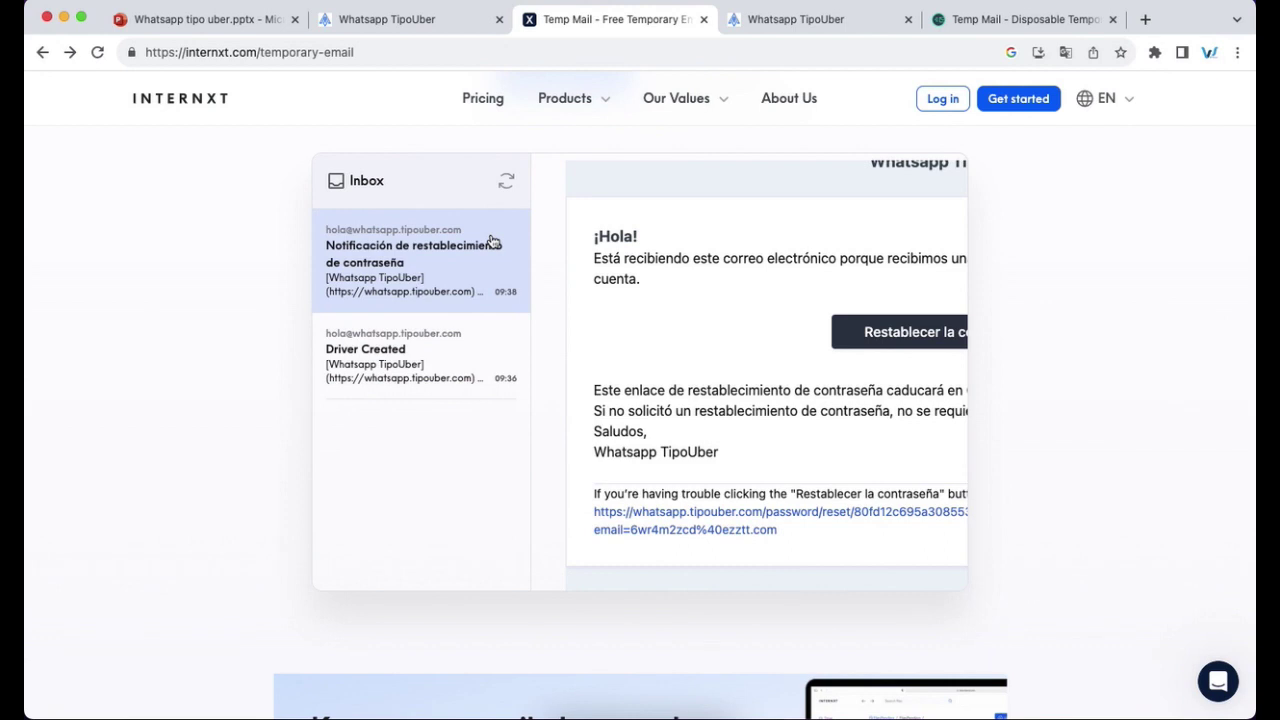
{"action": "left_click", "coordinate": [397, 22]}
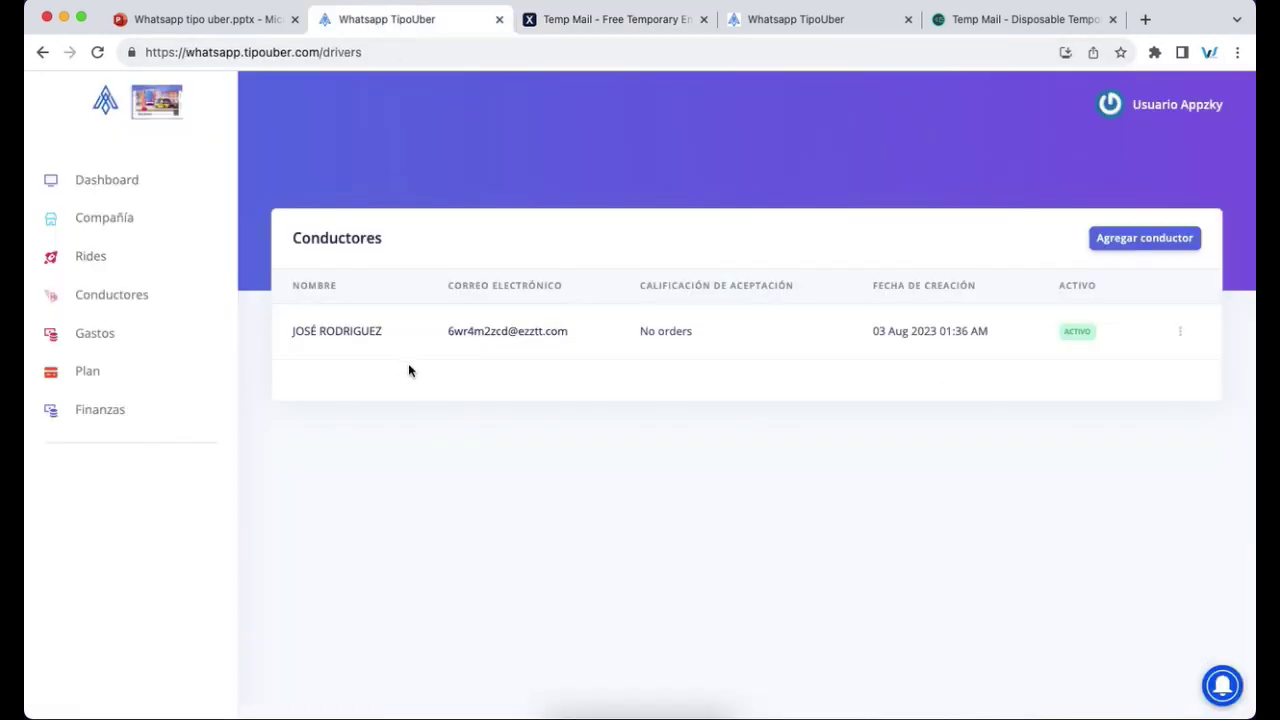
Step: Review the fields of the new-driver form, return to the drivers list and check the actions available for the existing driver
{"action": "left_click", "coordinate": [1132, 240]}
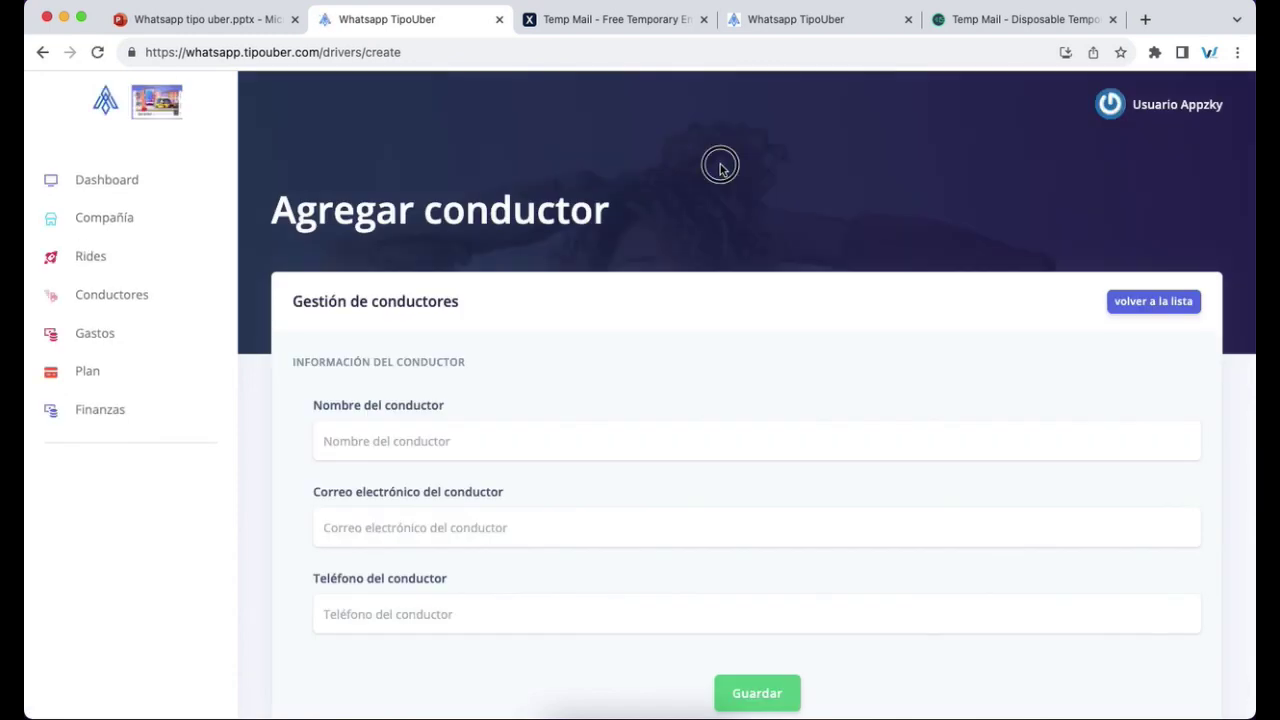
{"action": "scroll", "coordinate": [720, 166], "scroll_direction": "down", "scroll_amount": 2}
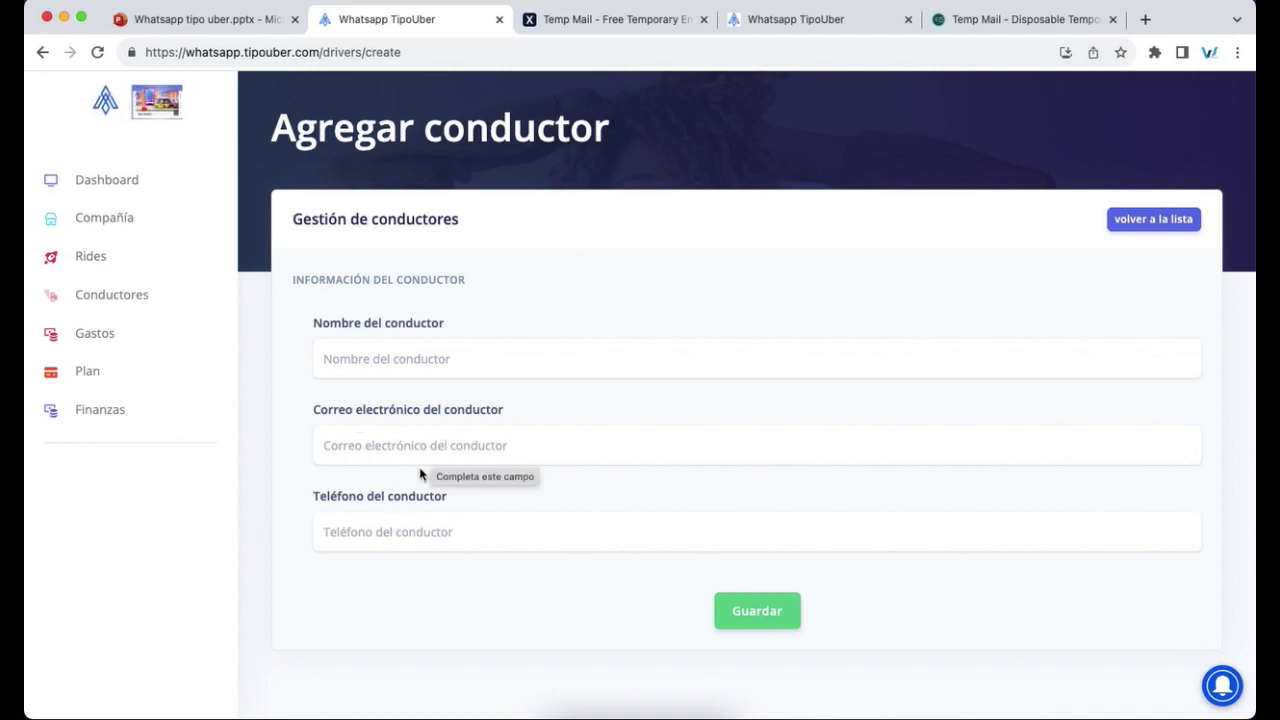
{"action": "left_click", "coordinate": [43, 51]}
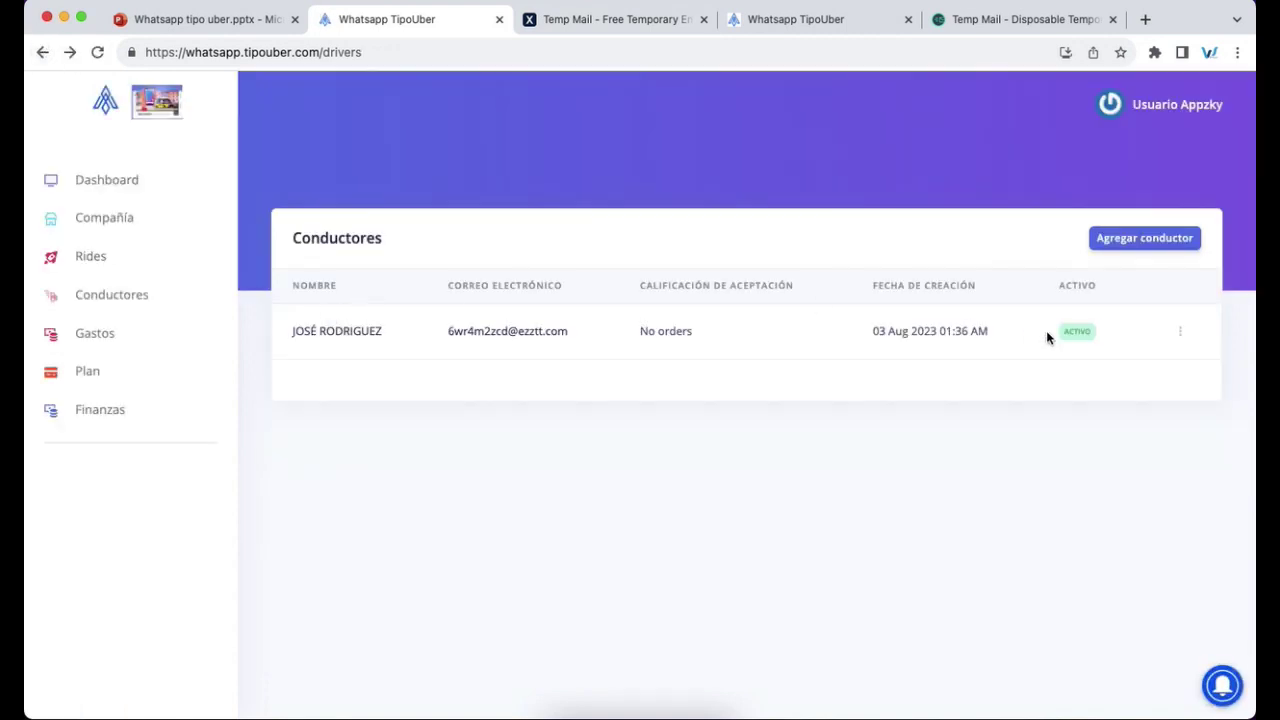
{"action": "left_click", "coordinate": [1182, 332]}
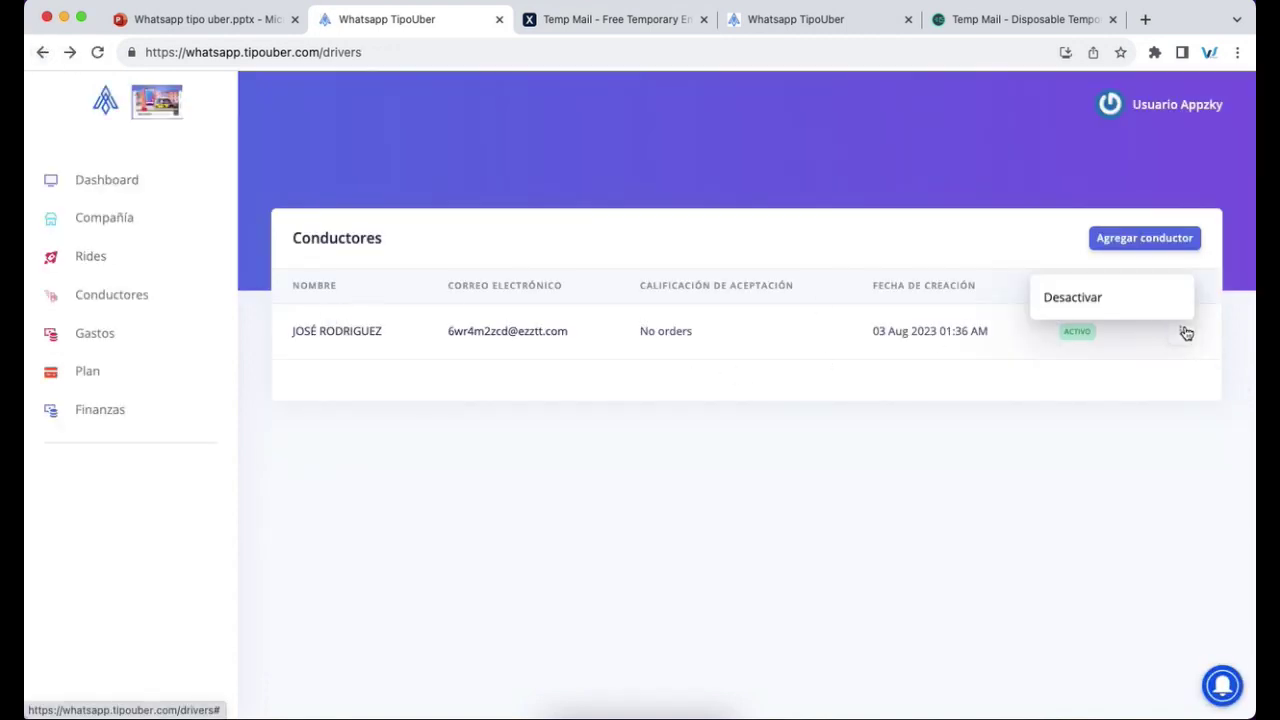
Step: Open the existing driver's record and examine the contact information and the orders and earnings per period
{"action": "left_click", "coordinate": [323, 331]}
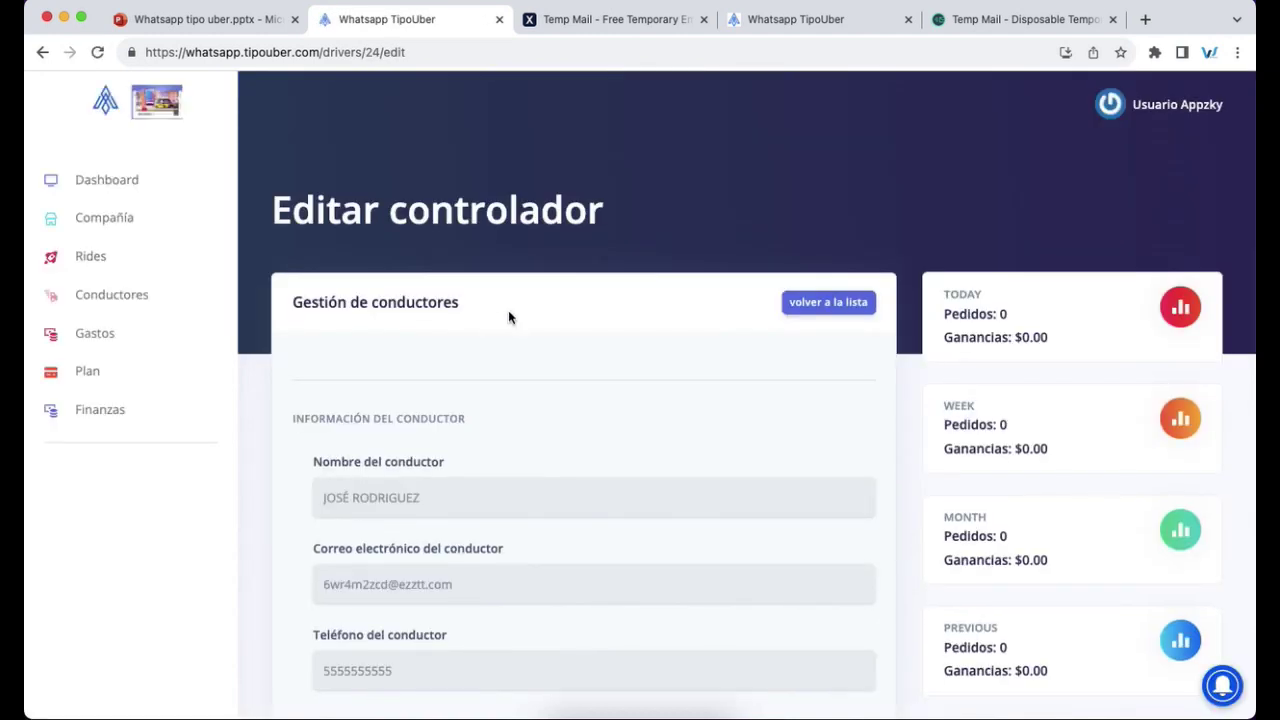
{"action": "scroll", "coordinate": [508, 317], "scroll_direction": "down", "scroll_amount": 2}
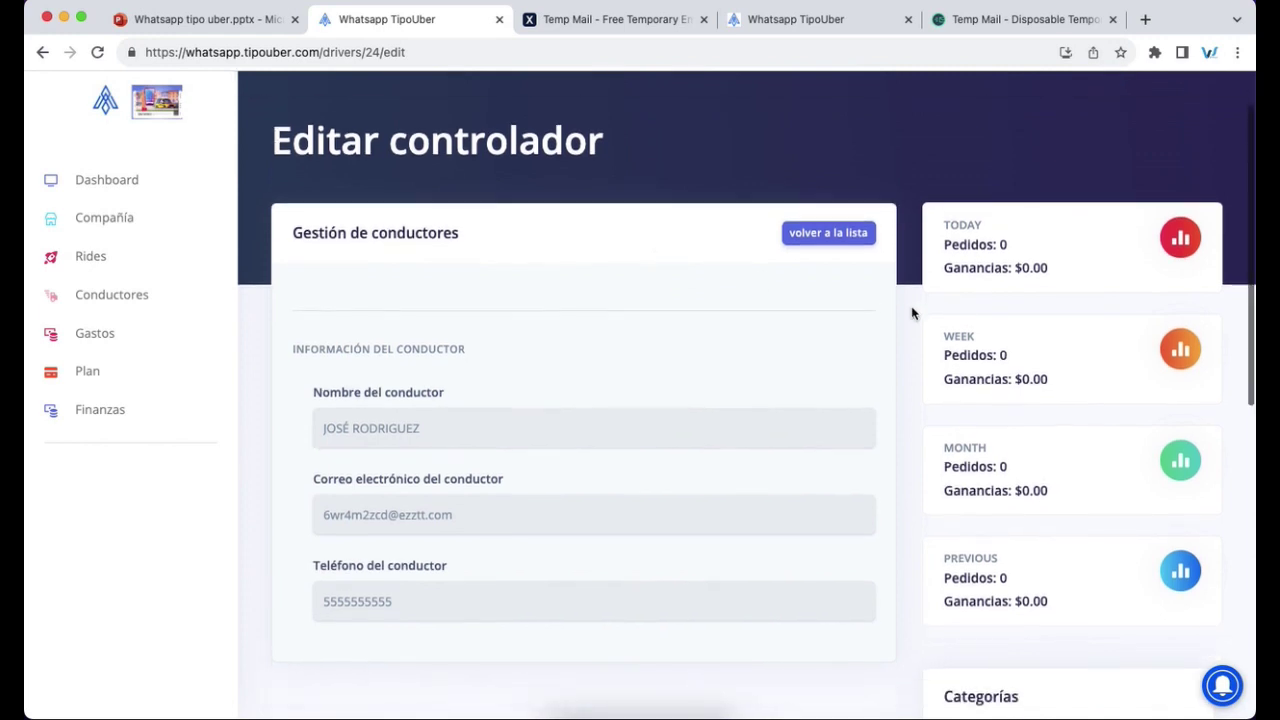
{"action": "scroll", "coordinate": [900, 310], "scroll_direction": "down", "scroll_amount": 2}
{"action": "left_click_drag", "start_coordinate": [950, 165], "coordinate": [983, 523]}
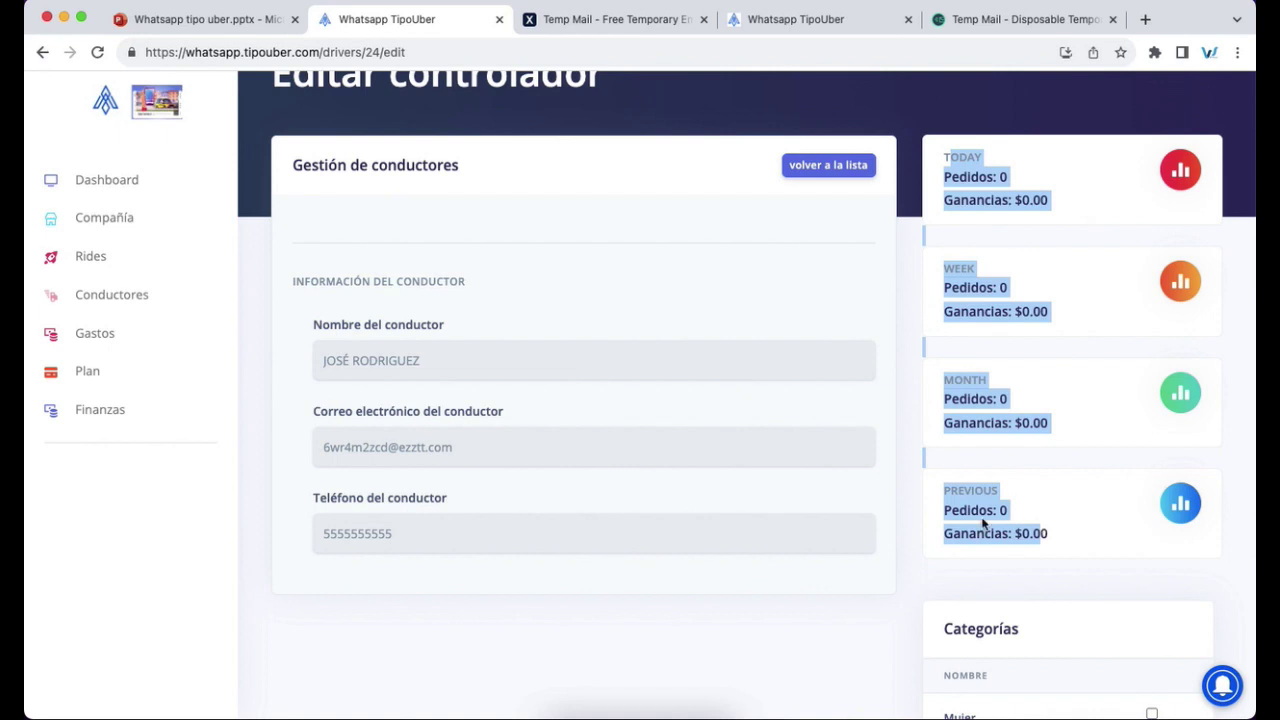
{"action": "left_click", "coordinate": [928, 503]}
Step: Assign all ten categories to the driver, from Mujer and Motos through Senectud and Infantes, and save them
{"action": "scroll", "coordinate": [927, 506], "scroll_direction": "down", "scroll_amount": 2}
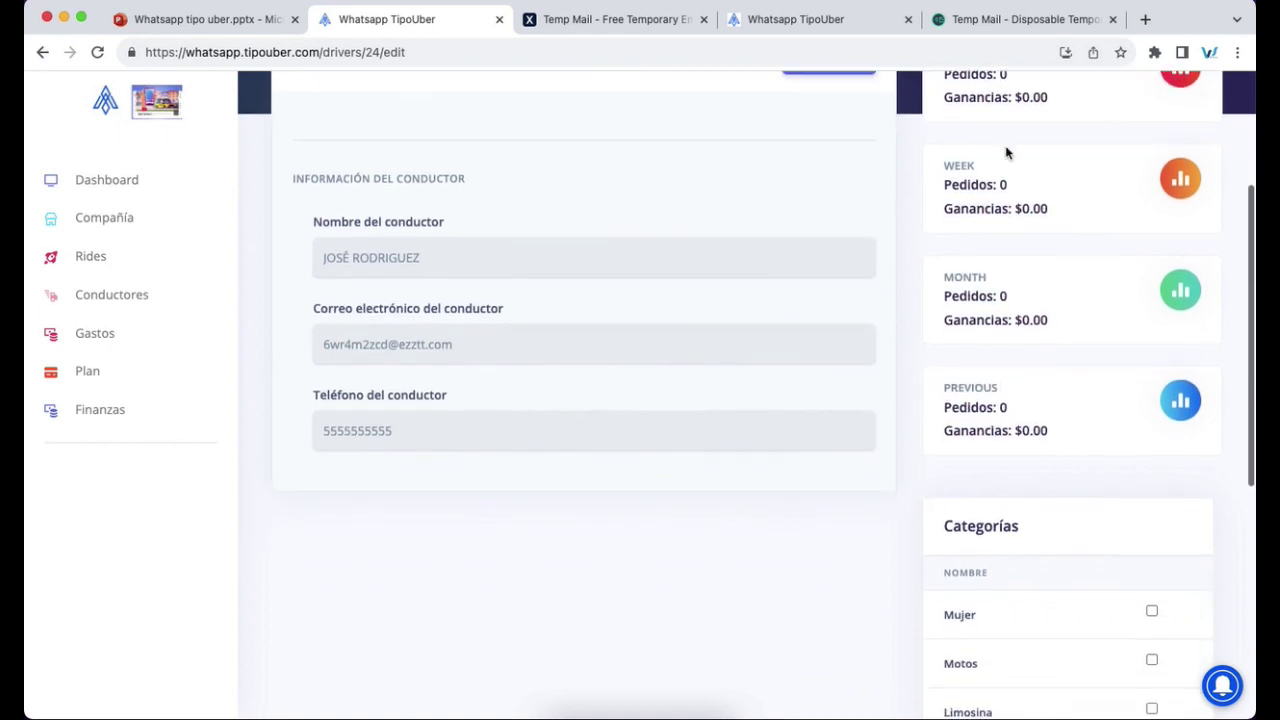
{"action": "scroll", "coordinate": [885, 366], "scroll_direction": "down", "scroll_amount": 8}
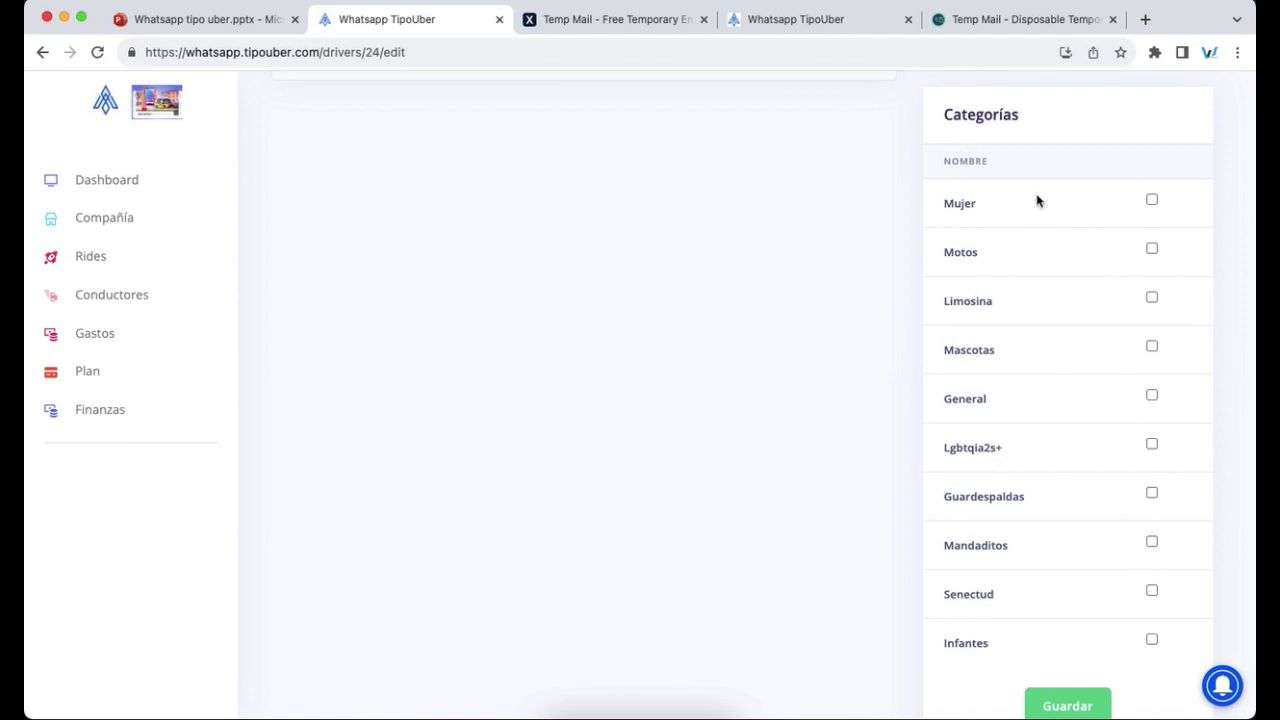
{"action": "left_click", "coordinate": [1151, 200]}
{"action": "left_click", "coordinate": [1151, 298]}
{"action": "left_click", "coordinate": [1151, 346]}
{"action": "left_click", "coordinate": [1152, 396]}
{"action": "left_click", "coordinate": [1151, 445]}
{"action": "left_click", "coordinate": [1151, 493]}
{"action": "left_click", "coordinate": [1151, 542]}
{"action": "left_click", "coordinate": [1151, 590]}
{"action": "left_click", "coordinate": [1151, 639]}
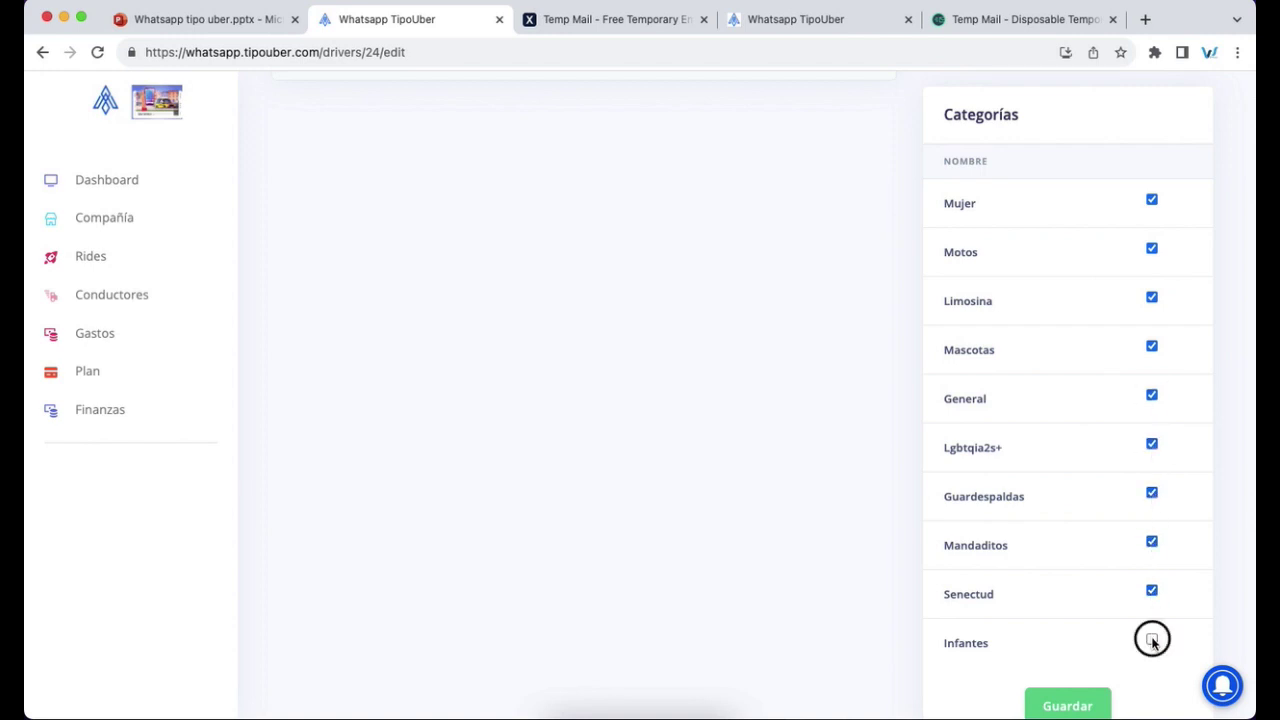
{"action": "scroll", "coordinate": [968, 589], "scroll_direction": "down", "scroll_amount": 1}
{"action": "left_click", "coordinate": [1040, 635]}
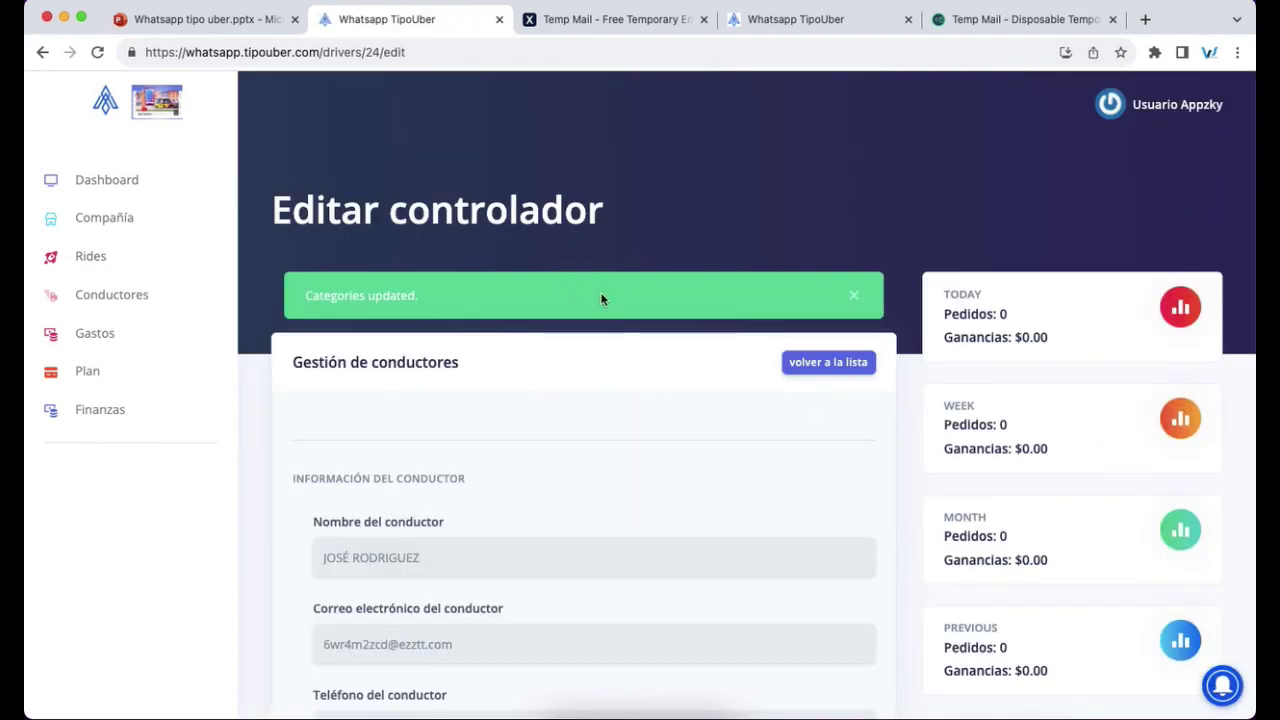
Step: Look over the drivers list, the driver's Internxt inbox, the login page and the site's homepage in turn
{"action": "left_click", "coordinate": [149, 294]}
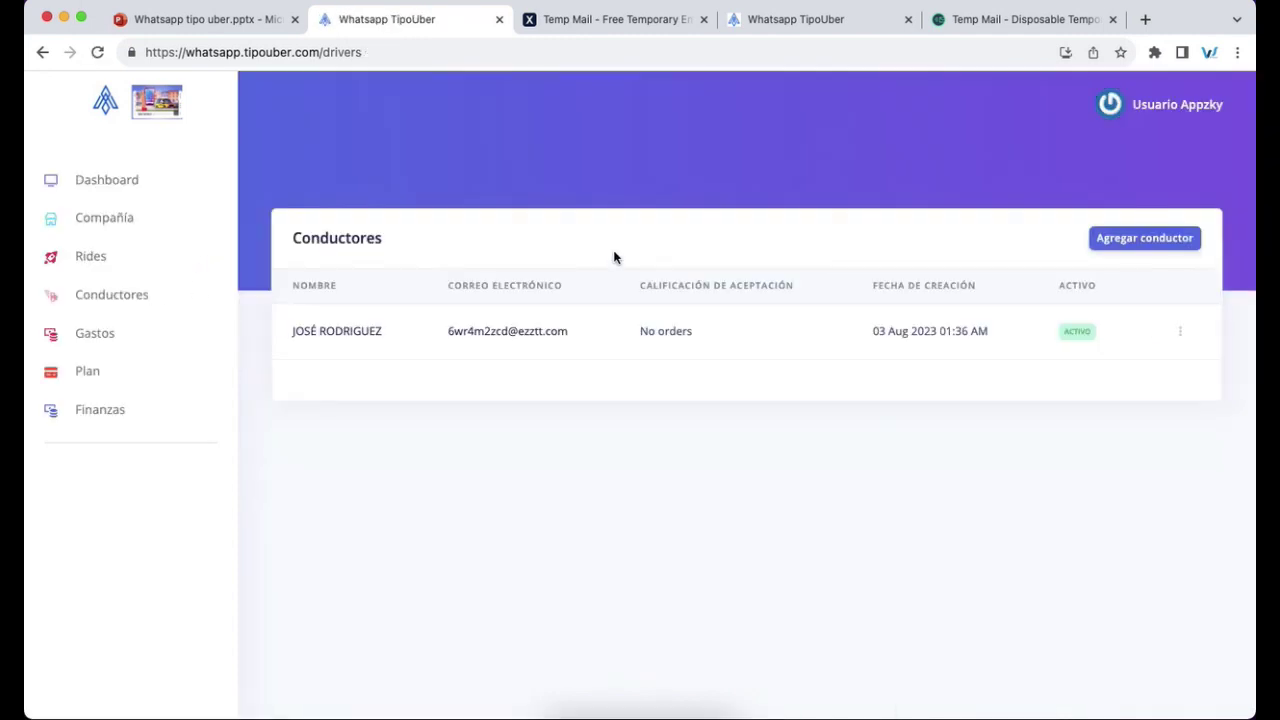
{"action": "left_click", "coordinate": [599, 21]}
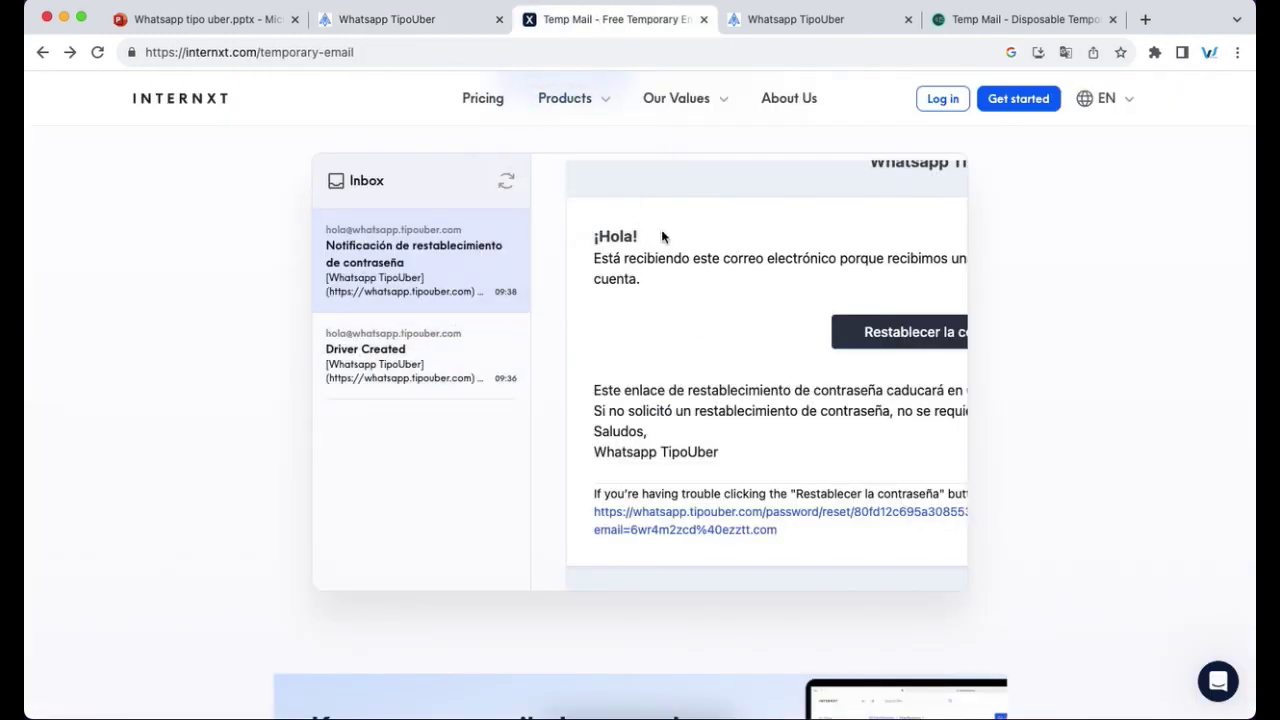
{"action": "left_click", "coordinate": [775, 24]}
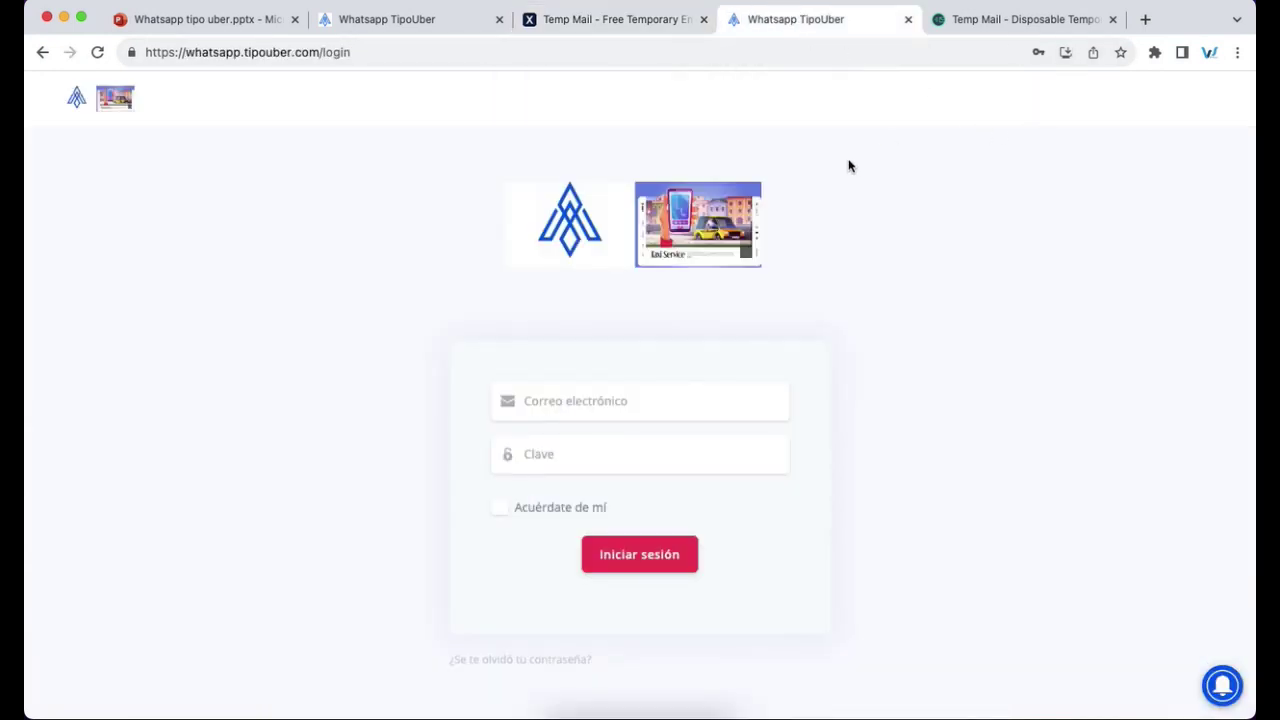
{"action": "left_click", "coordinate": [99, 97]}
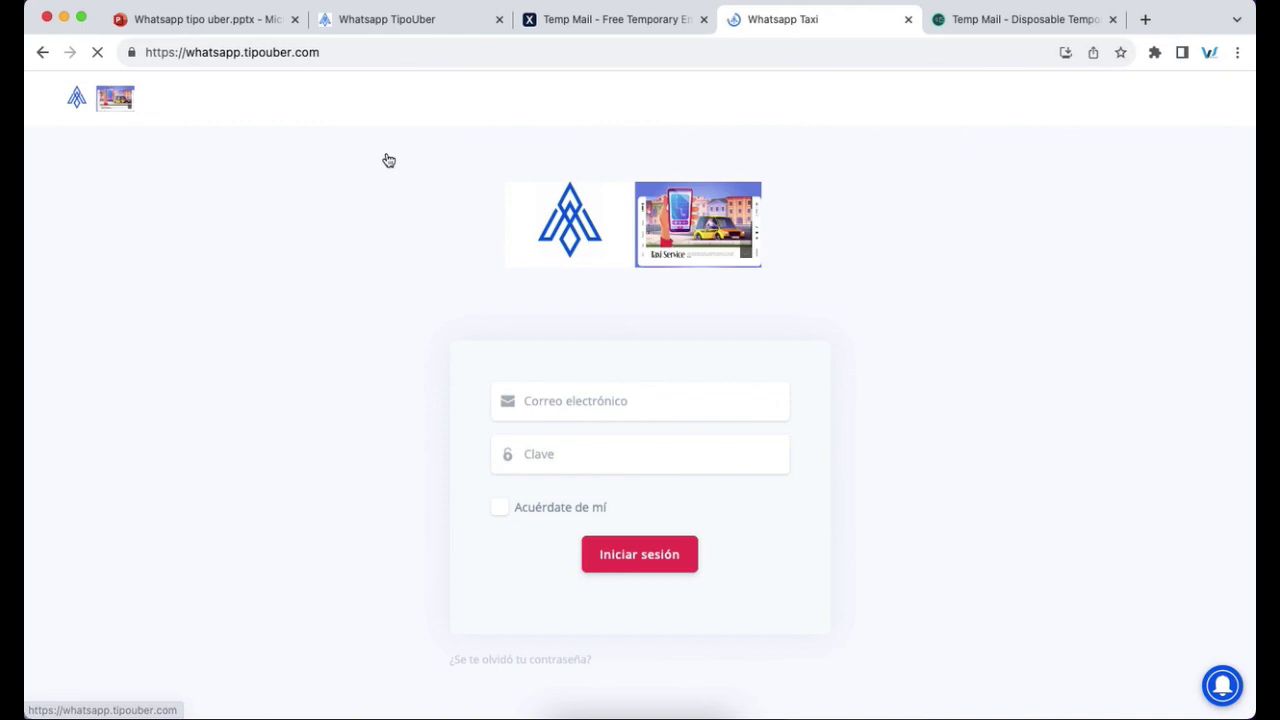
{"action": "scroll", "coordinate": [733, 182], "scroll_direction": "down", "scroll_amount": 15}
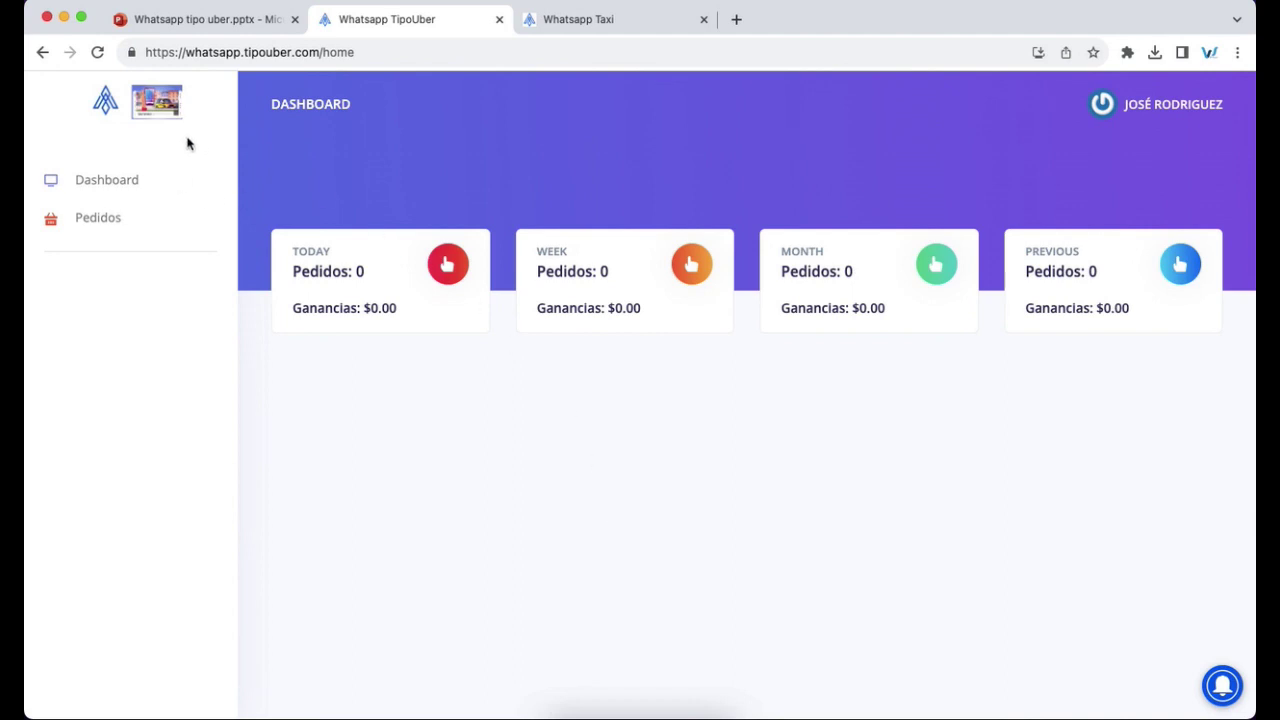
Step: Open the driver's own profile, review the avatar, vehicle, license and contact fields, and save the profile
{"action": "left_click", "coordinate": [1146, 110]}
{"action": "left_click", "coordinate": [1125, 167]}
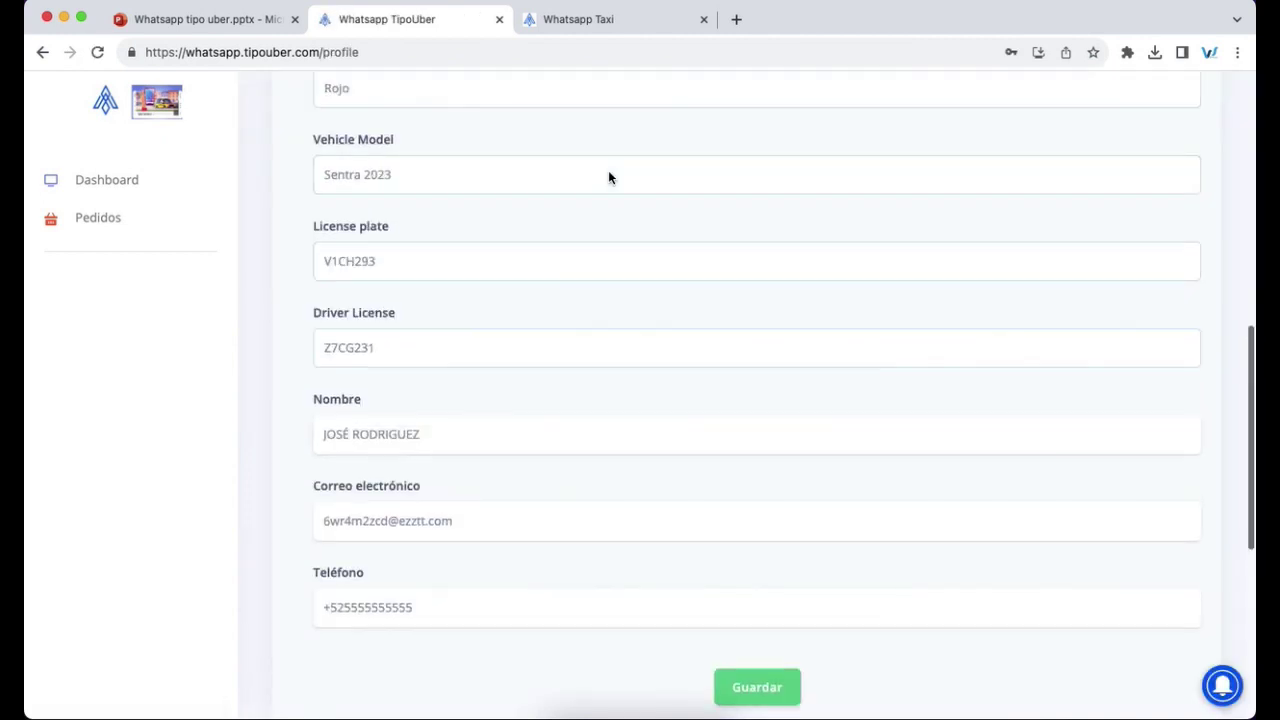
{"action": "scroll", "coordinate": [608, 177], "scroll_direction": "down", "scroll_amount": 2}
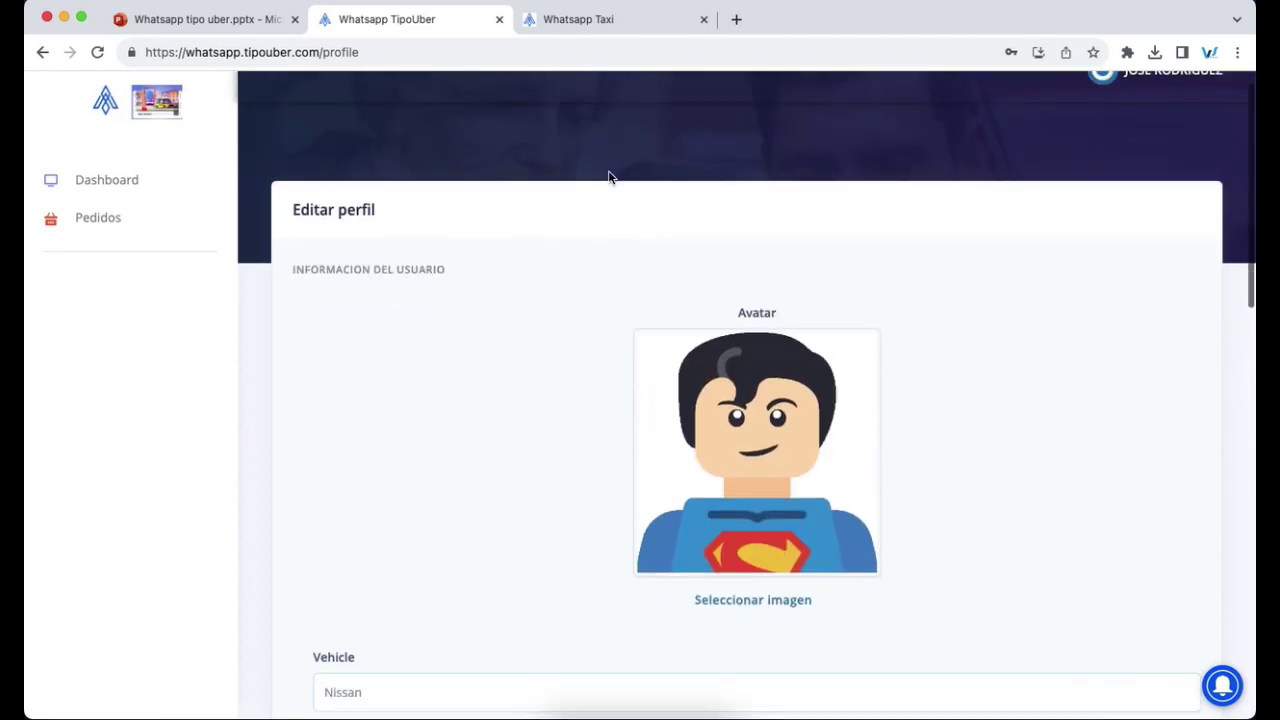
{"action": "left_click", "coordinate": [589, 315]}
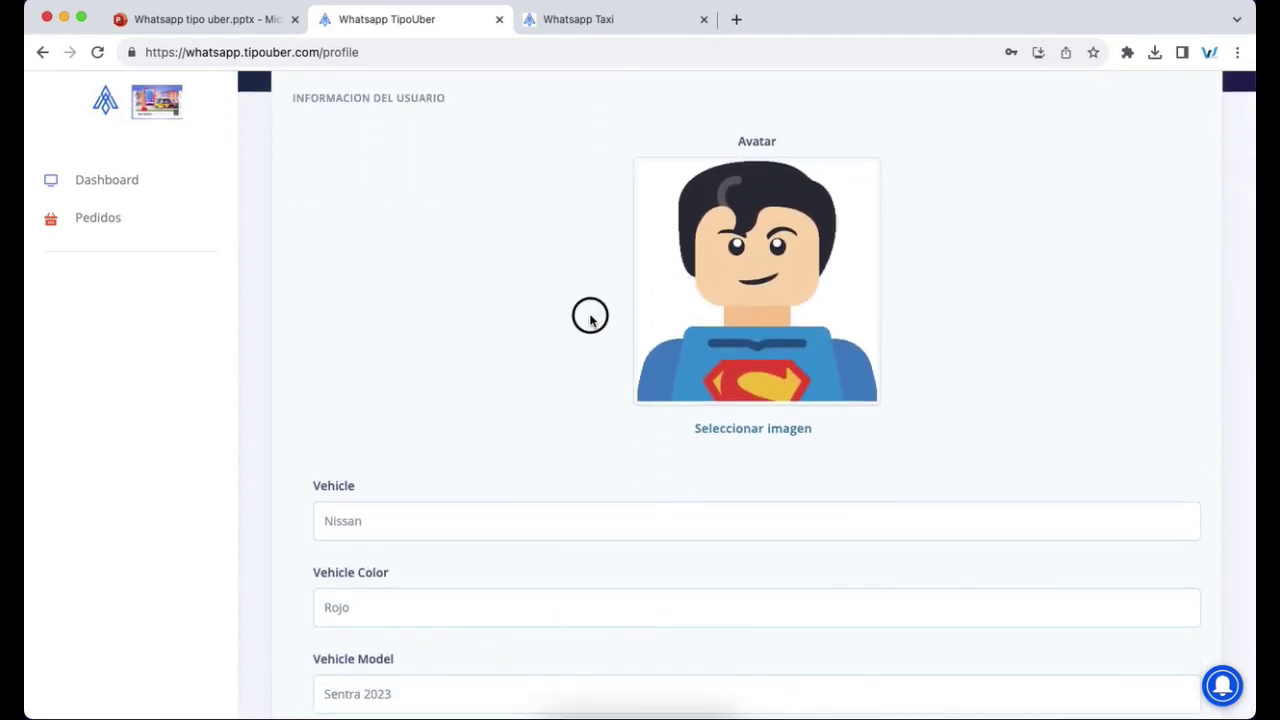
{"action": "scroll", "coordinate": [590, 318], "scroll_direction": "down", "scroll_amount": 3}
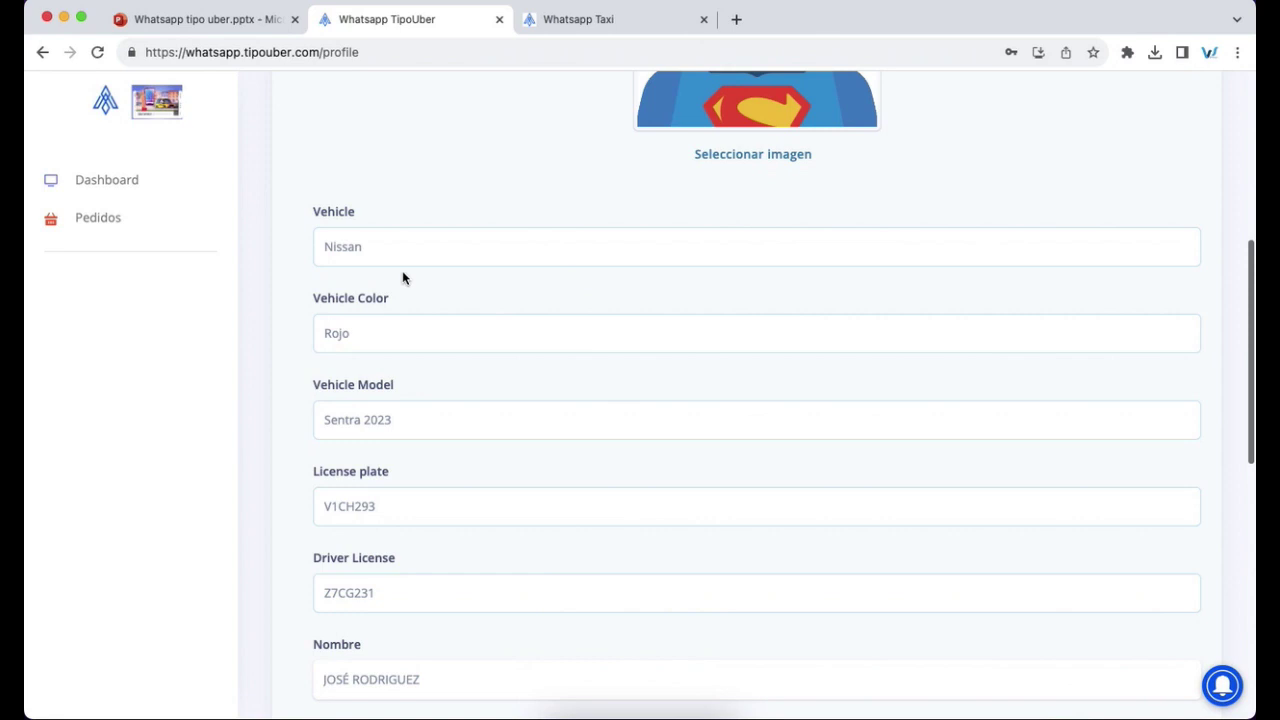
{"action": "left_click", "coordinate": [299, 326]}
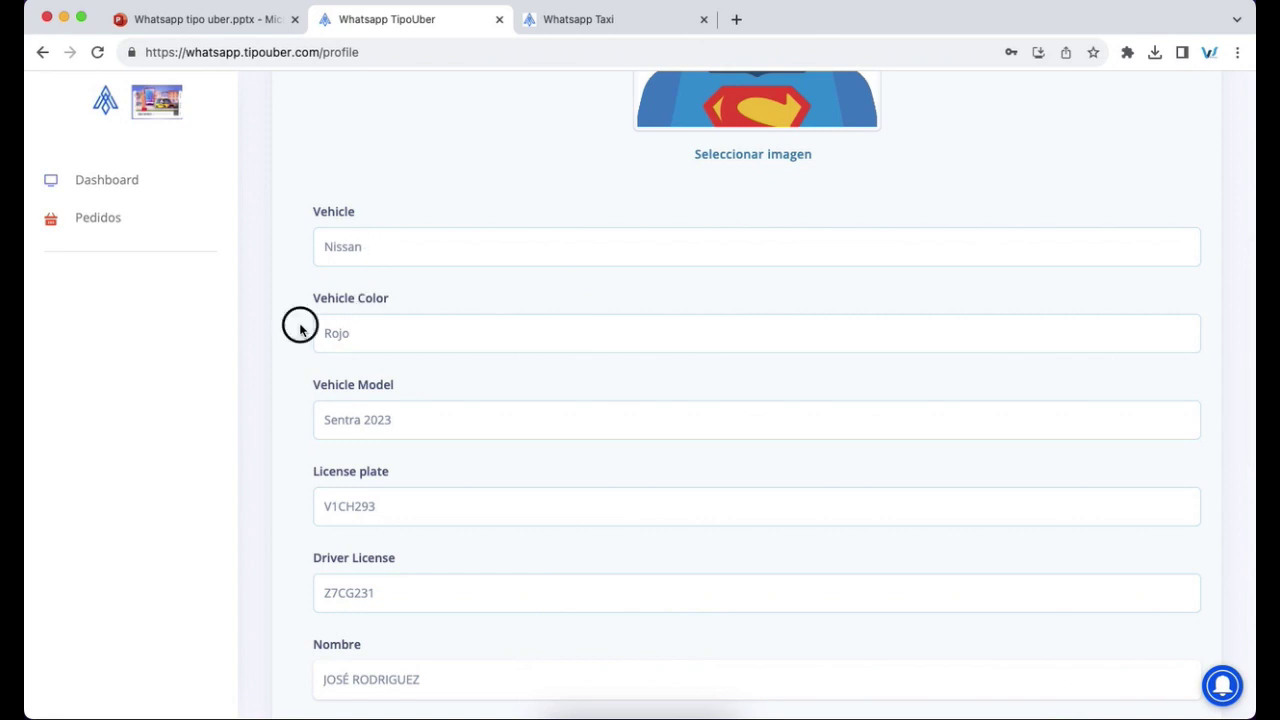
{"action": "scroll", "coordinate": [300, 330], "scroll_direction": "down", "scroll_amount": 2}
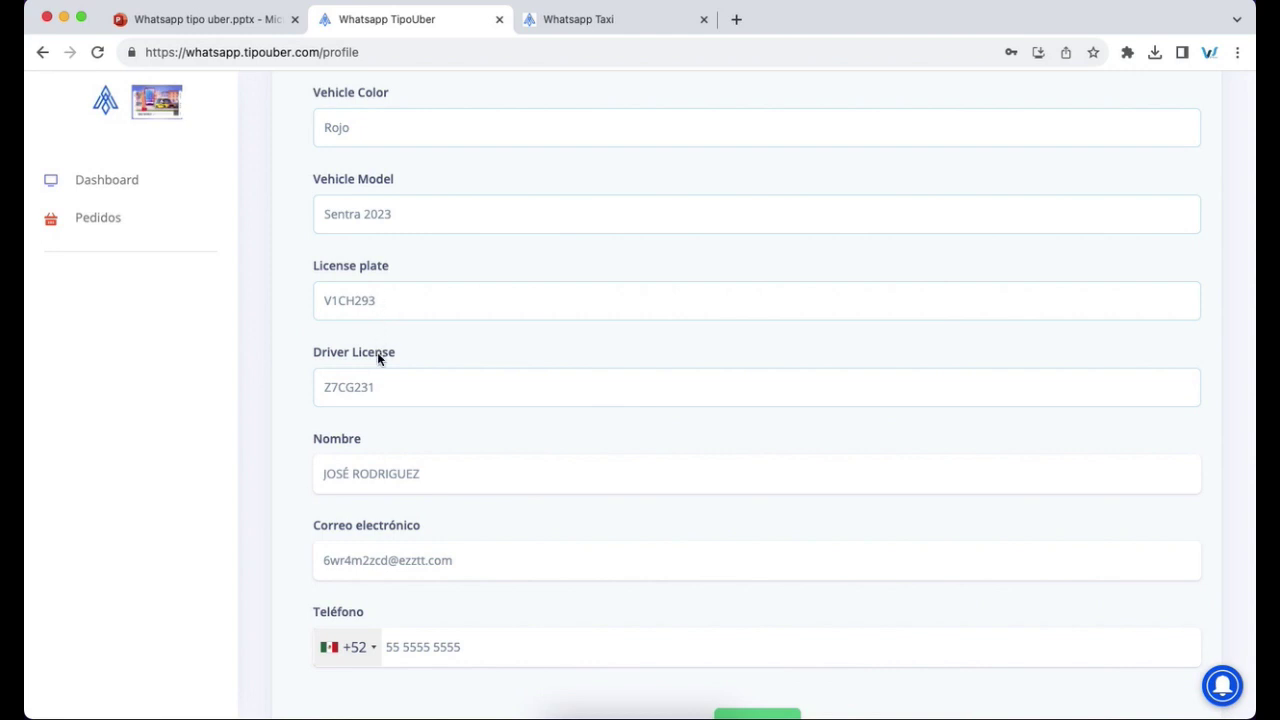
{"action": "scroll", "coordinate": [283, 370], "scroll_direction": "down", "scroll_amount": 1}
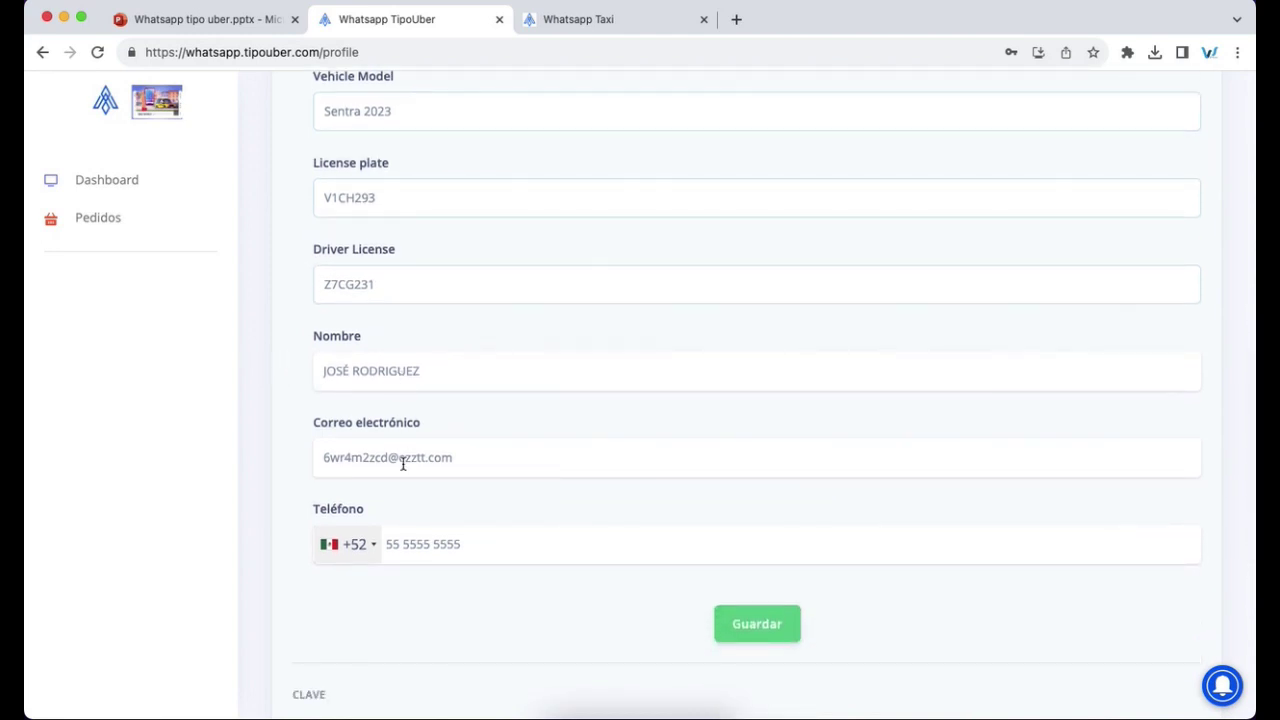
{"action": "scroll", "coordinate": [465, 607], "scroll_direction": "down", "scroll_amount": 3}
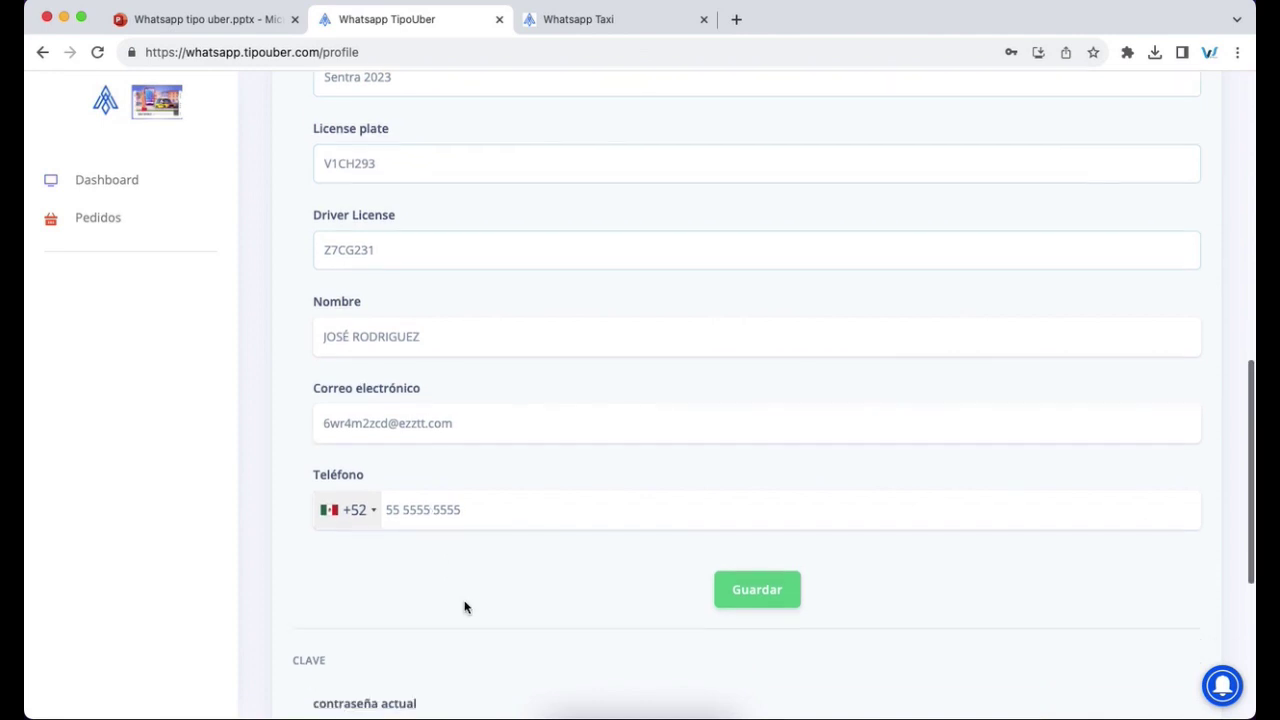
{"action": "left_click", "coordinate": [722, 320]}
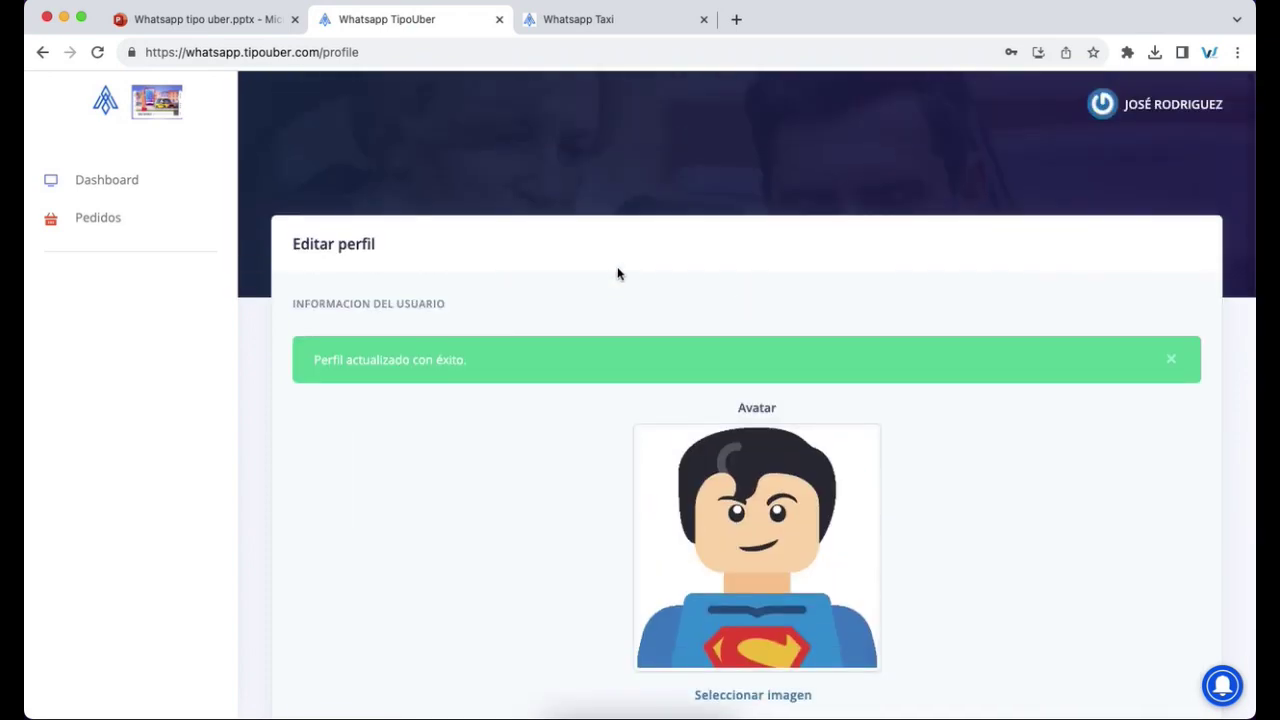
Step: Log out of the driver account, look over the homepage down to the app downloads, and close that page
{"action": "left_click", "coordinate": [1158, 105]}
{"action": "left_click", "coordinate": [1115, 219]}
{"action": "scroll", "coordinate": [560, 222], "scroll_direction": "down", "scroll_amount": 12}
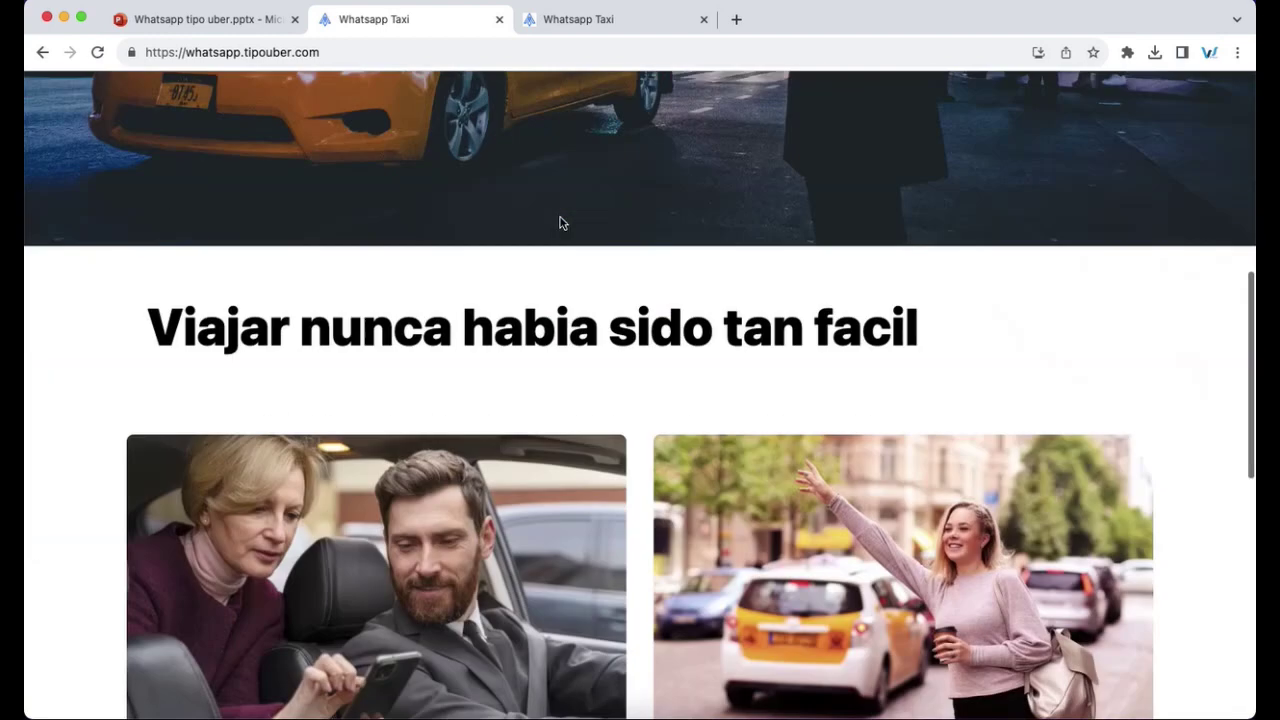
{"action": "scroll", "coordinate": [560, 222], "scroll_direction": "down", "scroll_amount": 3}
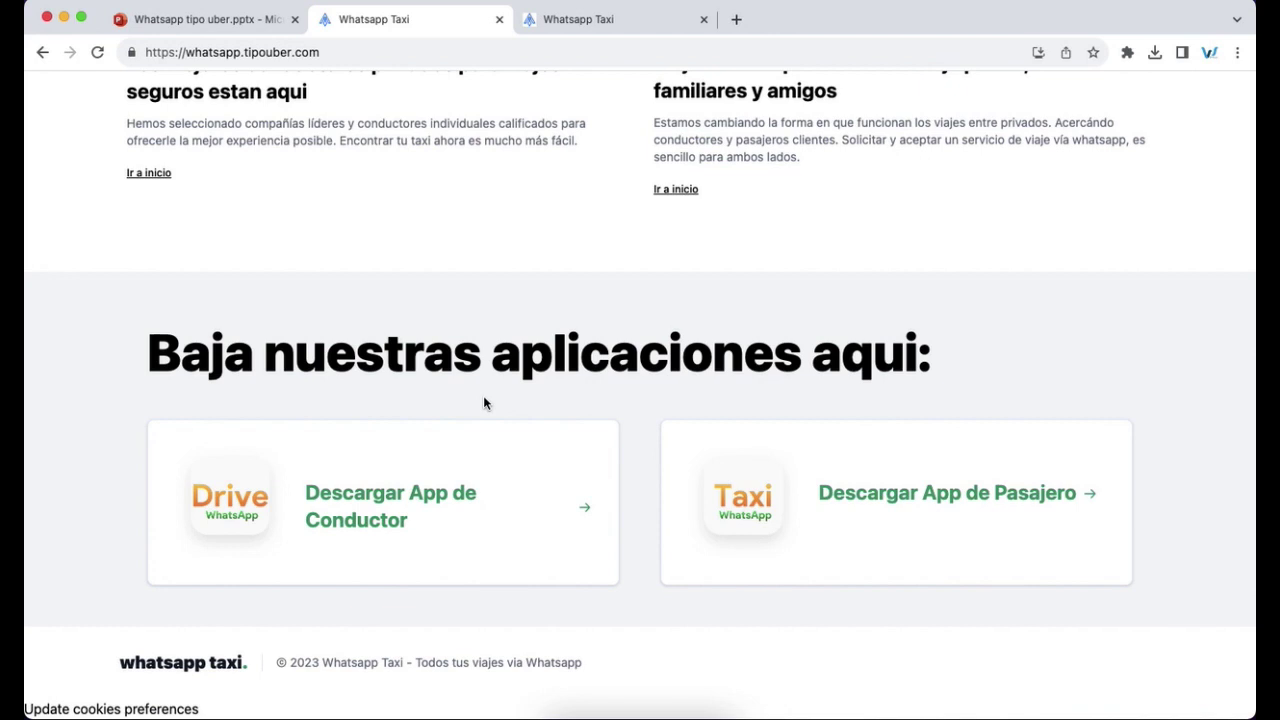
{"action": "left_click", "coordinate": [499, 19]}
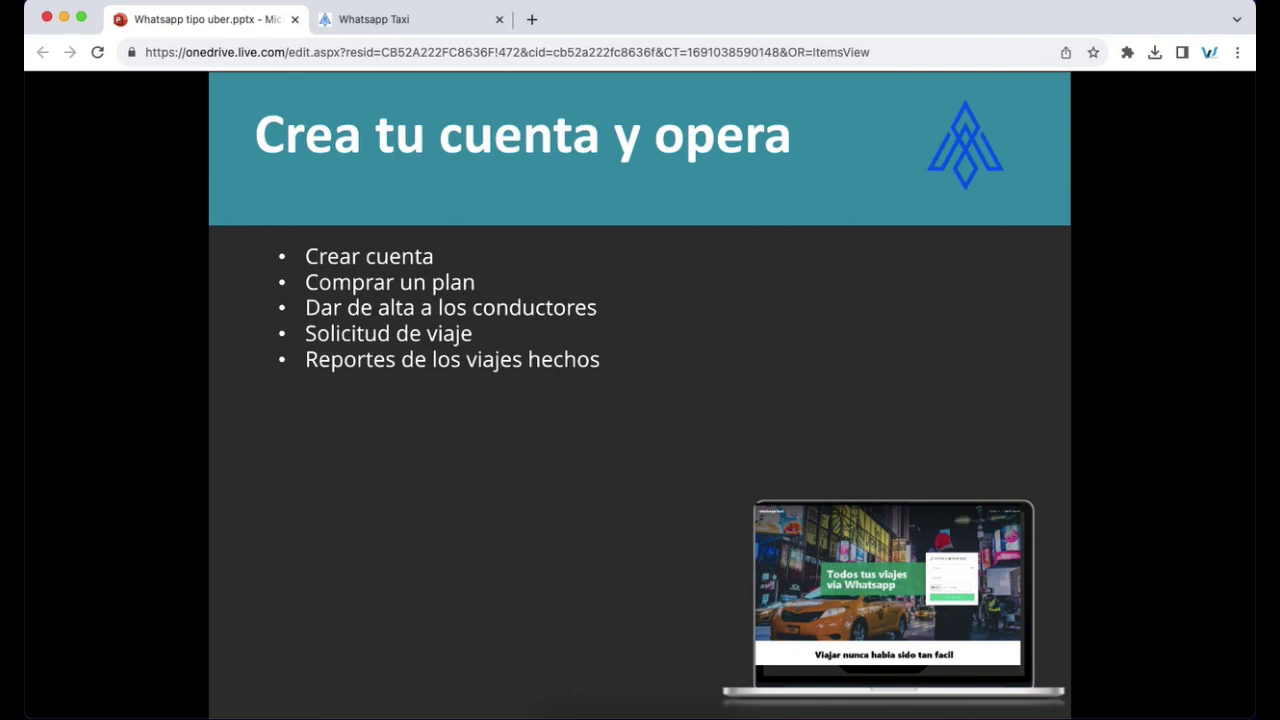
Step: Go to the Whatsapp Taxi homepage and examine its web address and the driver and passenger app downloads
{"action": "left_click", "coordinate": [444, 34]}
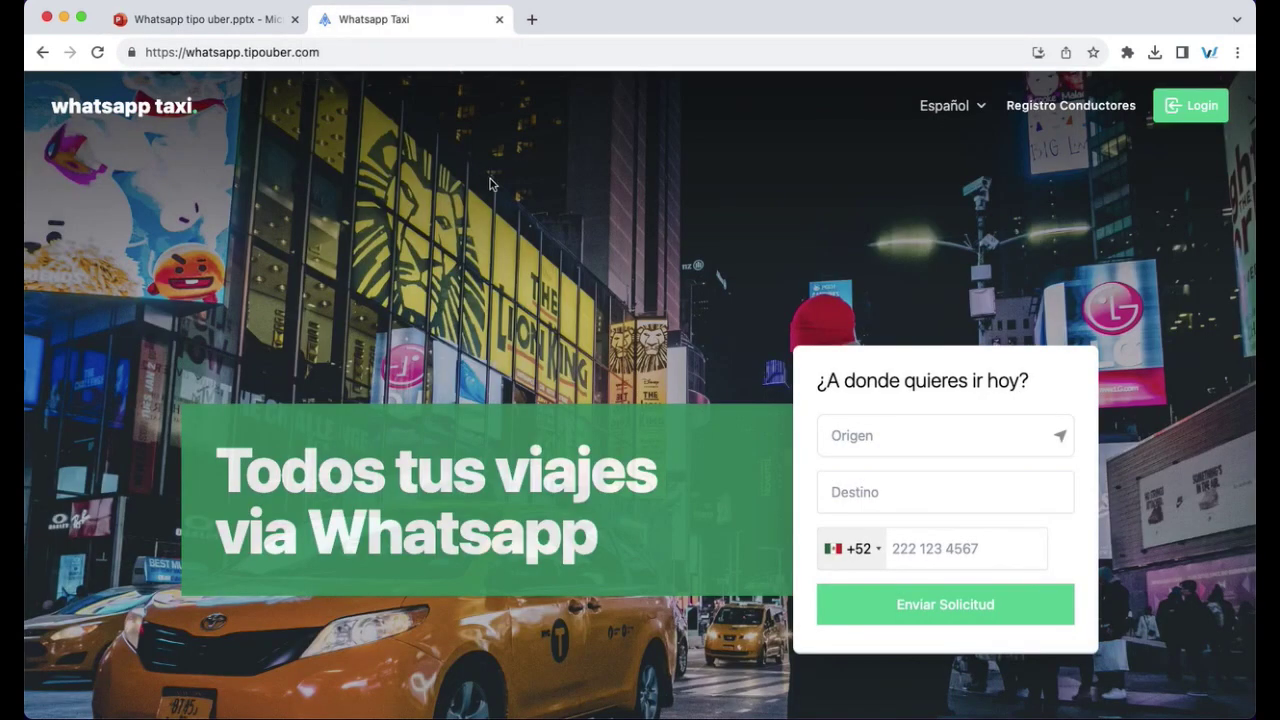
{"action": "left_click_drag", "start_coordinate": [329, 49], "coordinate": [151, 50]}
{"action": "left_click", "coordinate": [614, 374]}
{"action": "scroll", "coordinate": [747, 362], "scroll_direction": "down", "scroll_amount": 15}
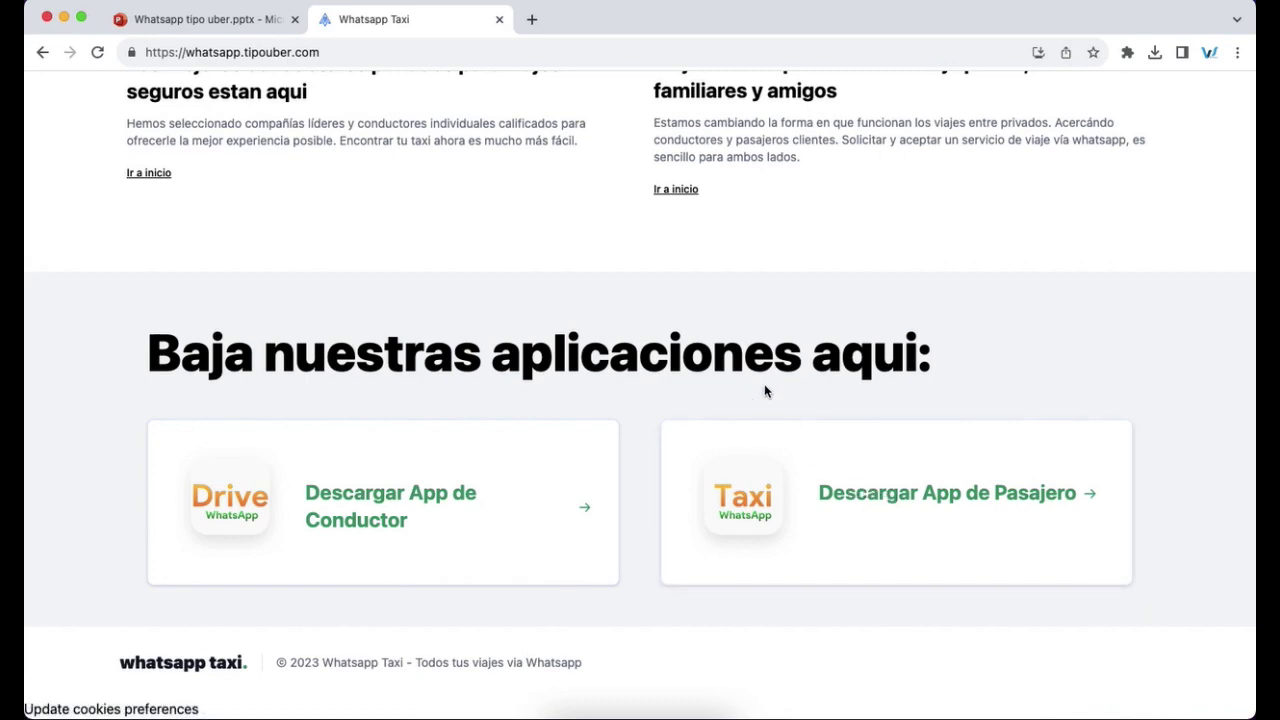
{"action": "scroll", "coordinate": [766, 391], "scroll_direction": "up", "scroll_amount": 15}
{"action": "scroll", "coordinate": [766, 391], "scroll_direction": "up", "scroll_amount": 5}
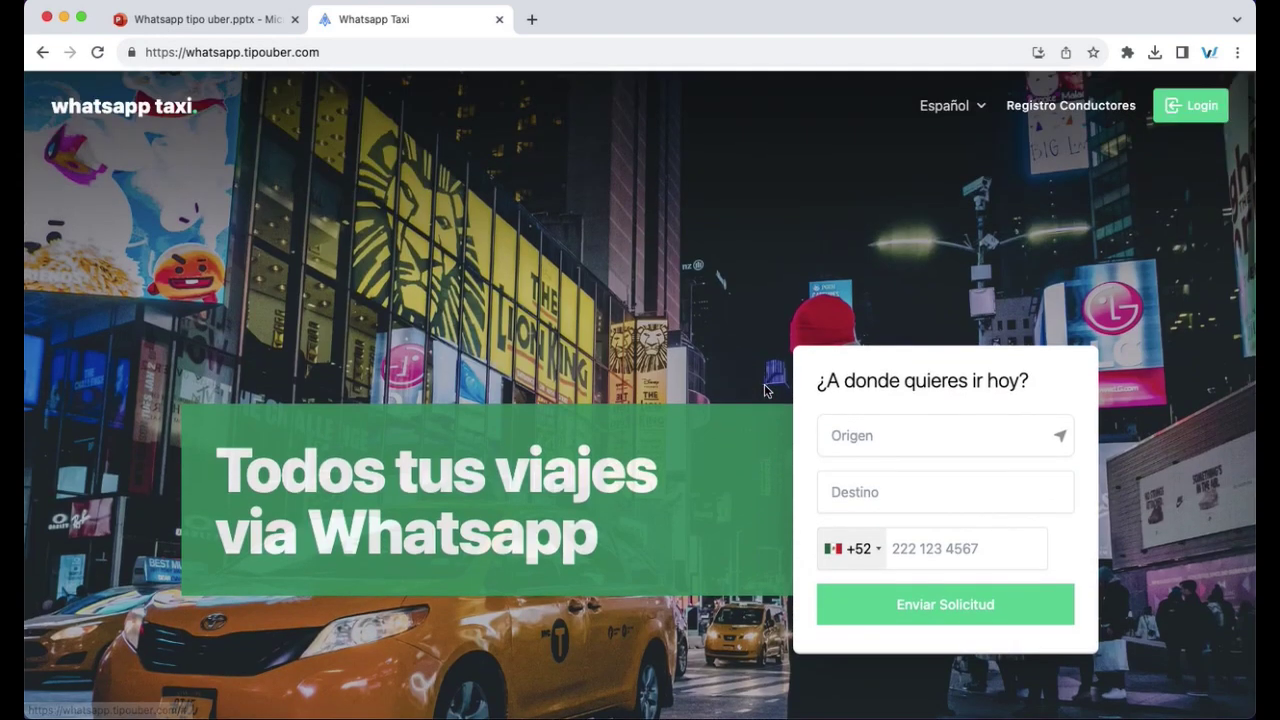
Step: Set the ride's origin to Centro, Ciudad de México, CDMX and its destination to Aeropuerto Internacional de la Ciudad de México
{"action": "left_click", "coordinate": [853, 434]}
{"action": "type", "text": "Centro CDMX"}
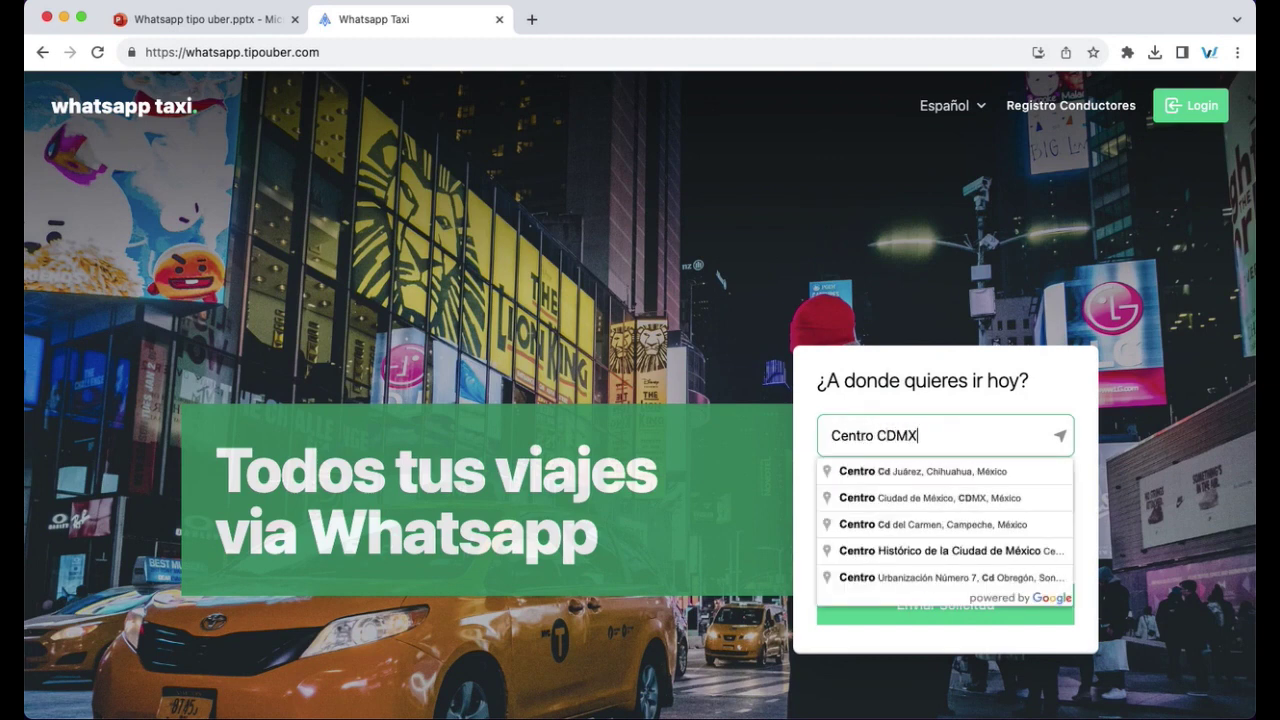
{"action": "left_click", "coordinate": [882, 465]}
{"action": "left_click", "coordinate": [884, 482]}
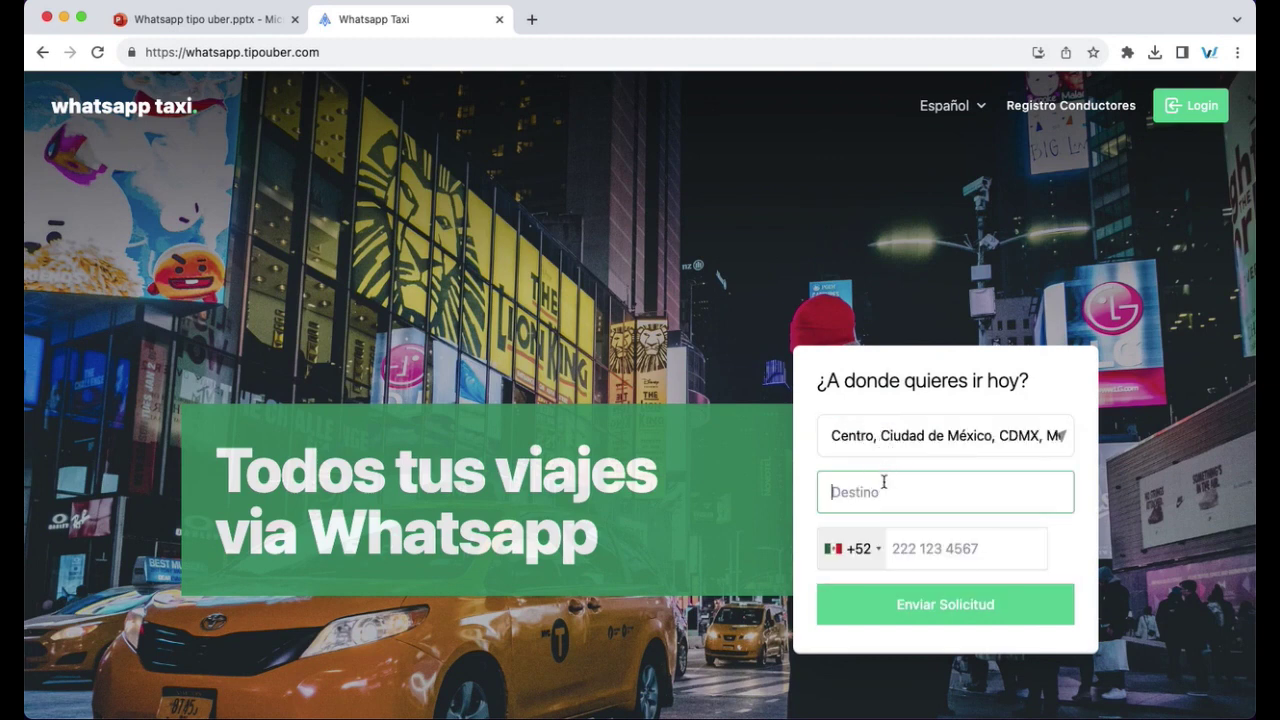
{"action": "type", "text": "Aeropuerto"}
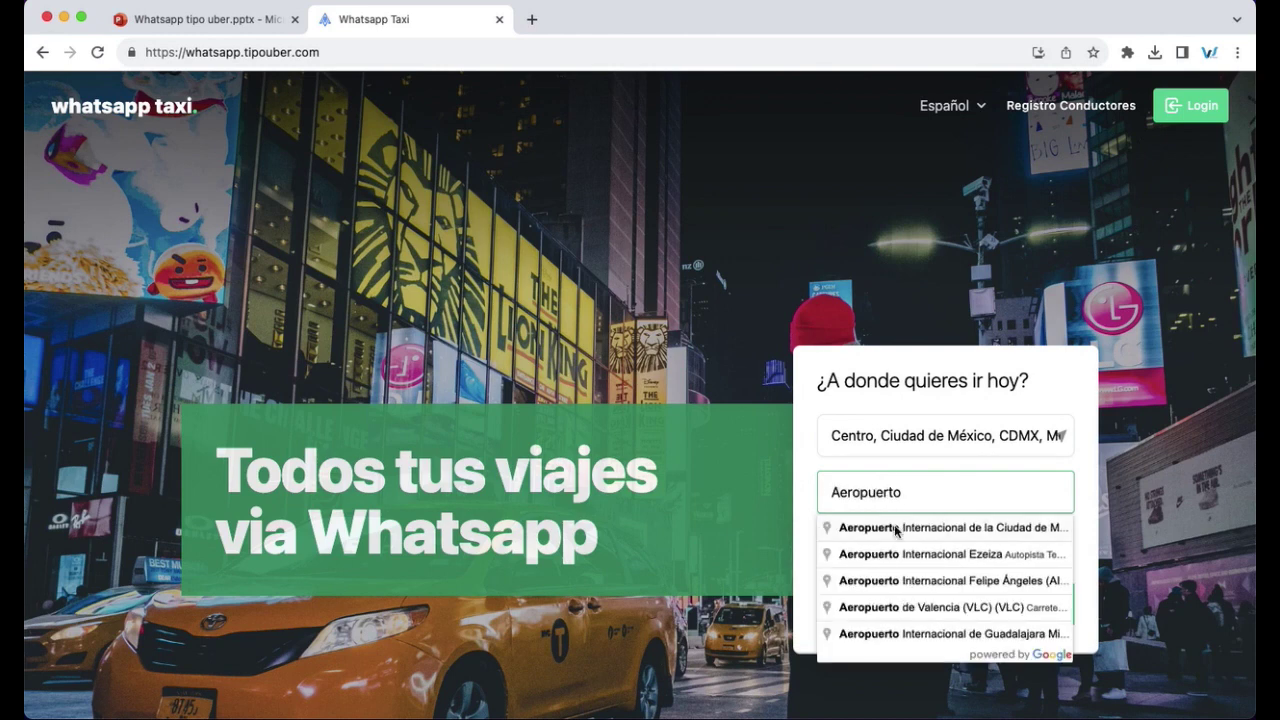
{"action": "left_click", "coordinate": [897, 528]}
Step: Enter the passenger's phone number with the +52 country code and submit the ride request
{"action": "left_click", "coordinate": [905, 545]}
{"action": "type", "text": "5"}
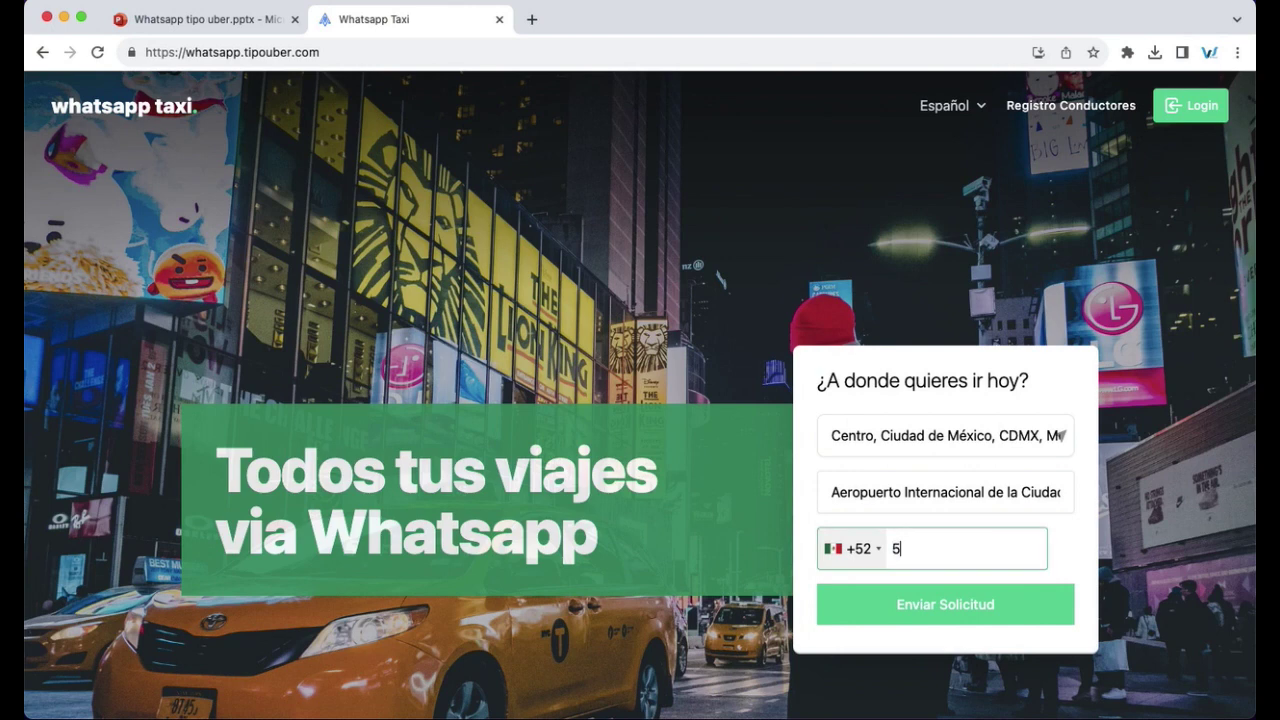
{"action": "type", "text": "55555555"}
{"action": "left_click_drag", "start_coordinate": [973, 553], "coordinate": [886, 546]}
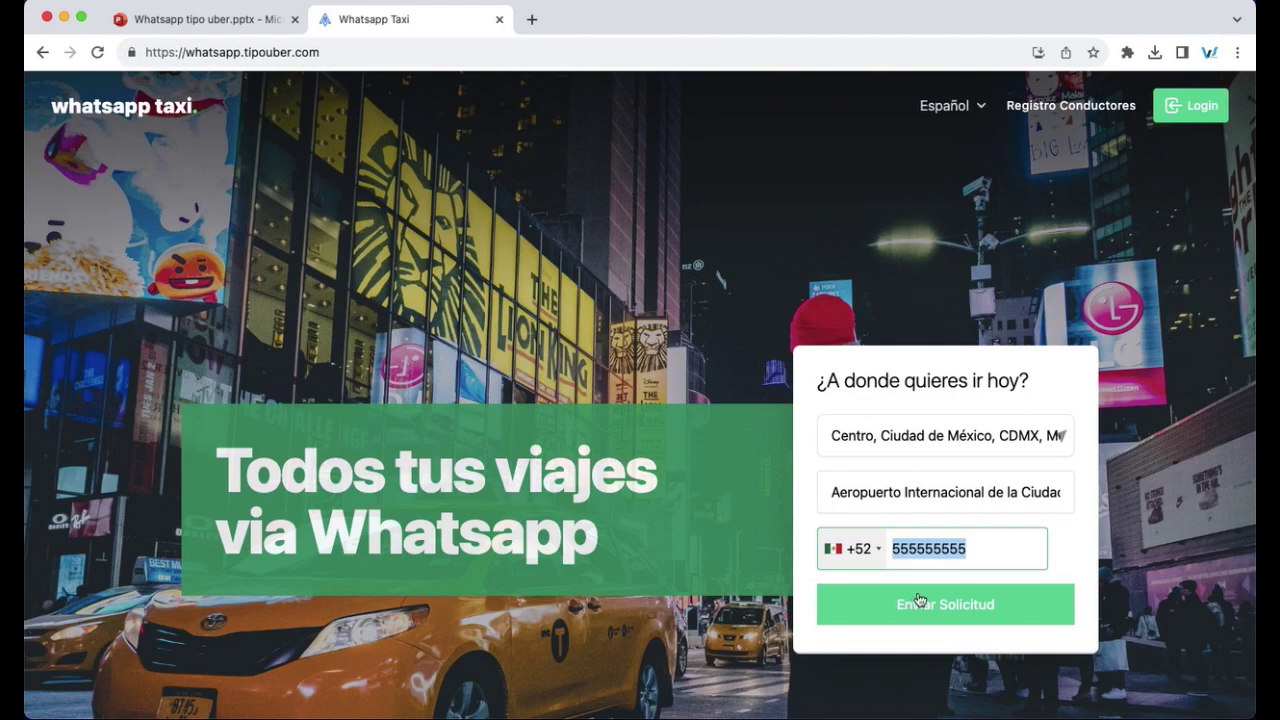
{"action": "left_click", "coordinate": [888, 594]}
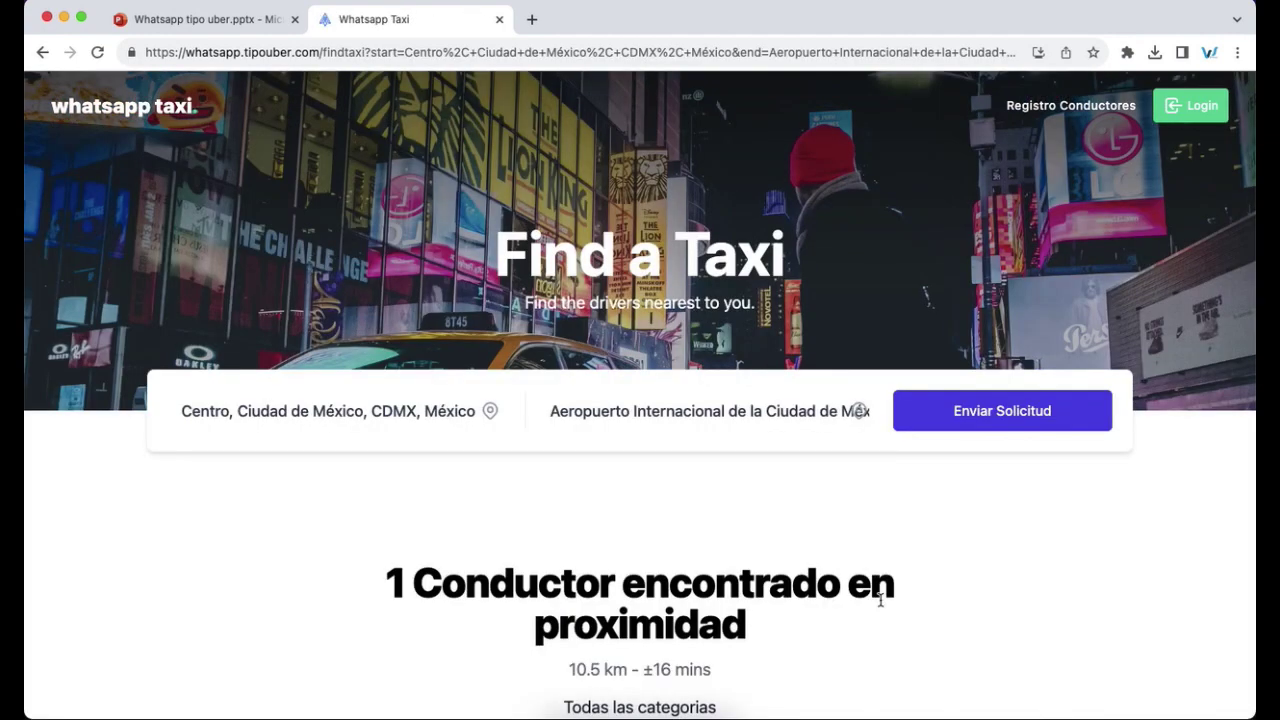
Step: Examine the found driver's card with vehicle, categories, time and price, and the options of the category filter
{"action": "scroll", "coordinate": [706, 524], "scroll_direction": "down", "scroll_amount": 3}
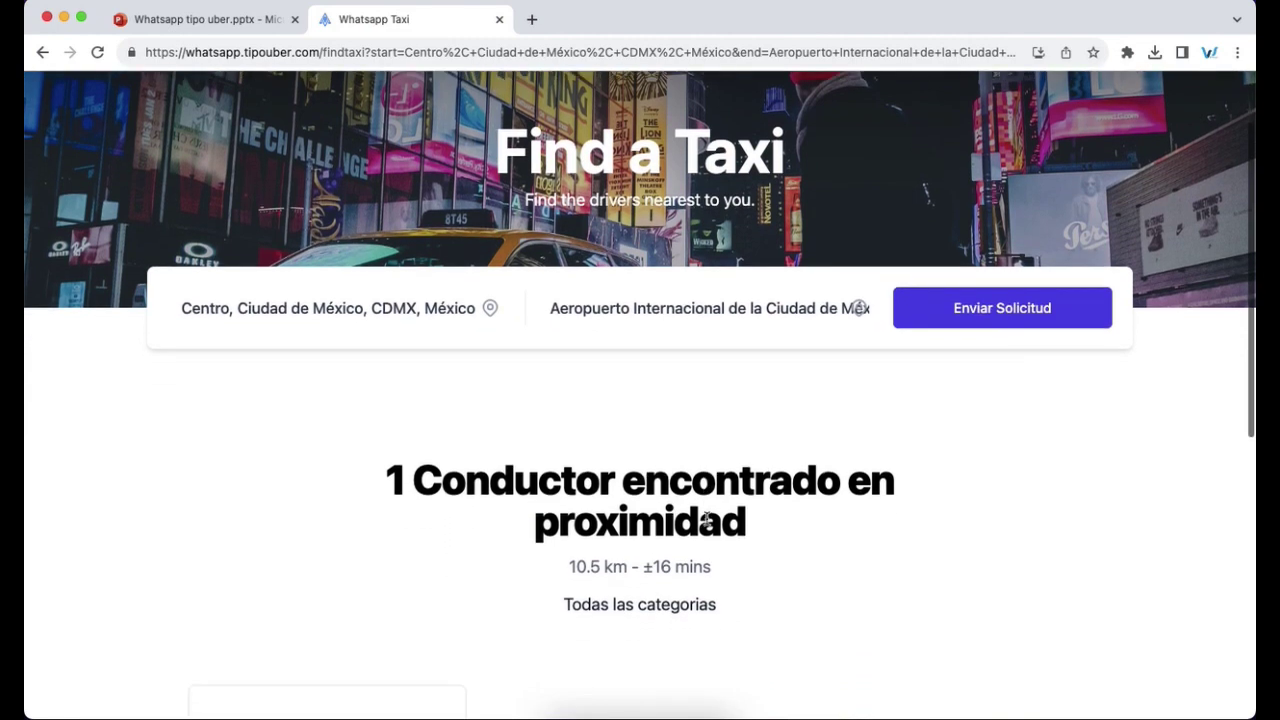
{"action": "scroll", "coordinate": [706, 524], "scroll_direction": "down", "scroll_amount": 3}
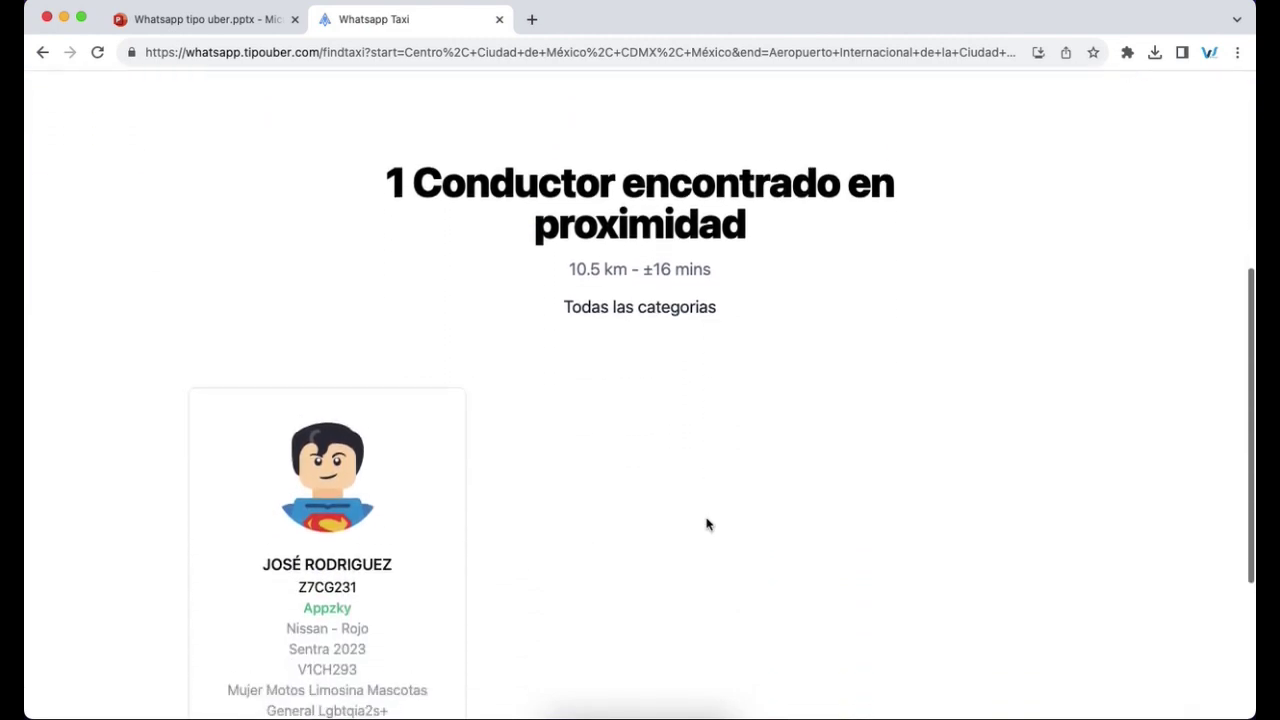
{"action": "scroll", "coordinate": [706, 524], "scroll_direction": "up", "scroll_amount": 3}
{"action": "scroll", "coordinate": [706, 524], "scroll_direction": "down", "scroll_amount": 4}
{"action": "scroll", "coordinate": [706, 524], "scroll_direction": "up", "scroll_amount": 1}
{"action": "left_click_drag", "start_coordinate": [271, 385], "coordinate": [364, 468]}
{"action": "left_click", "coordinate": [347, 428]}
{"action": "double_click", "coordinate": [350, 489]}
{"action": "left_click_drag", "start_coordinate": [229, 508], "coordinate": [514, 546]}
{"action": "left_click", "coordinate": [598, 507]}
{"action": "scroll", "coordinate": [598, 507], "scroll_direction": "up", "scroll_amount": 1}
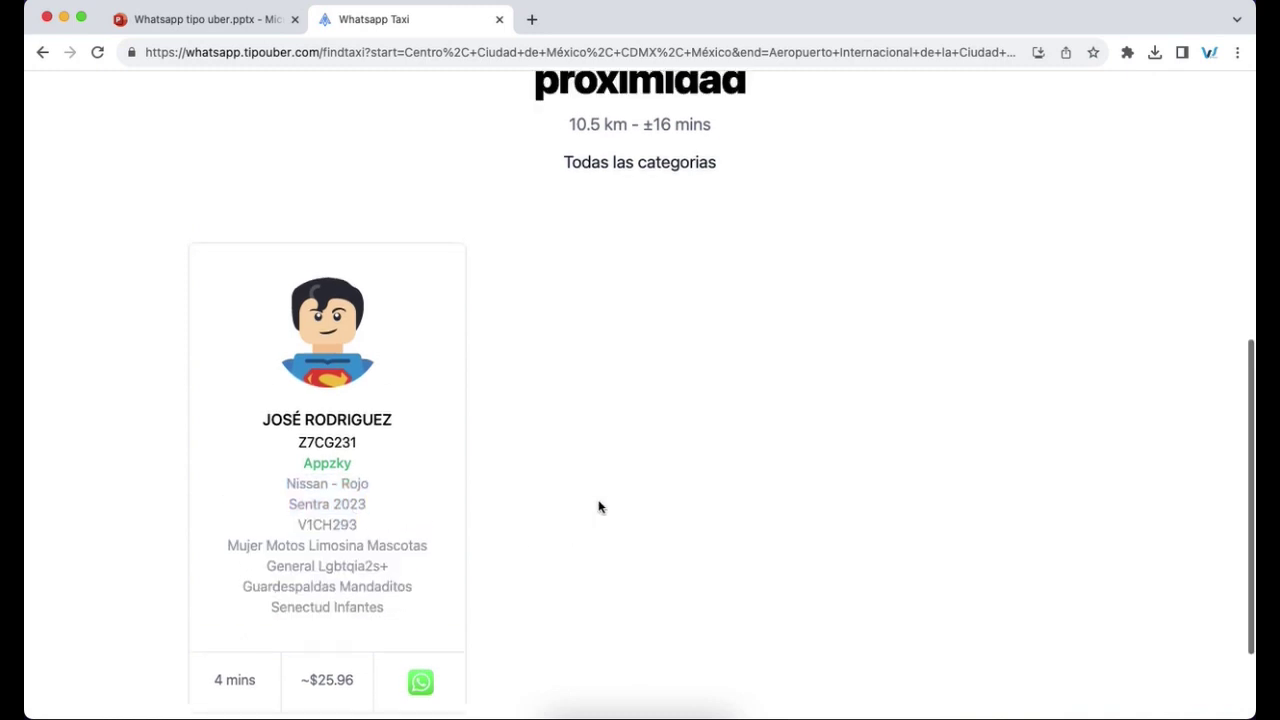
{"action": "left_click", "coordinate": [623, 168]}
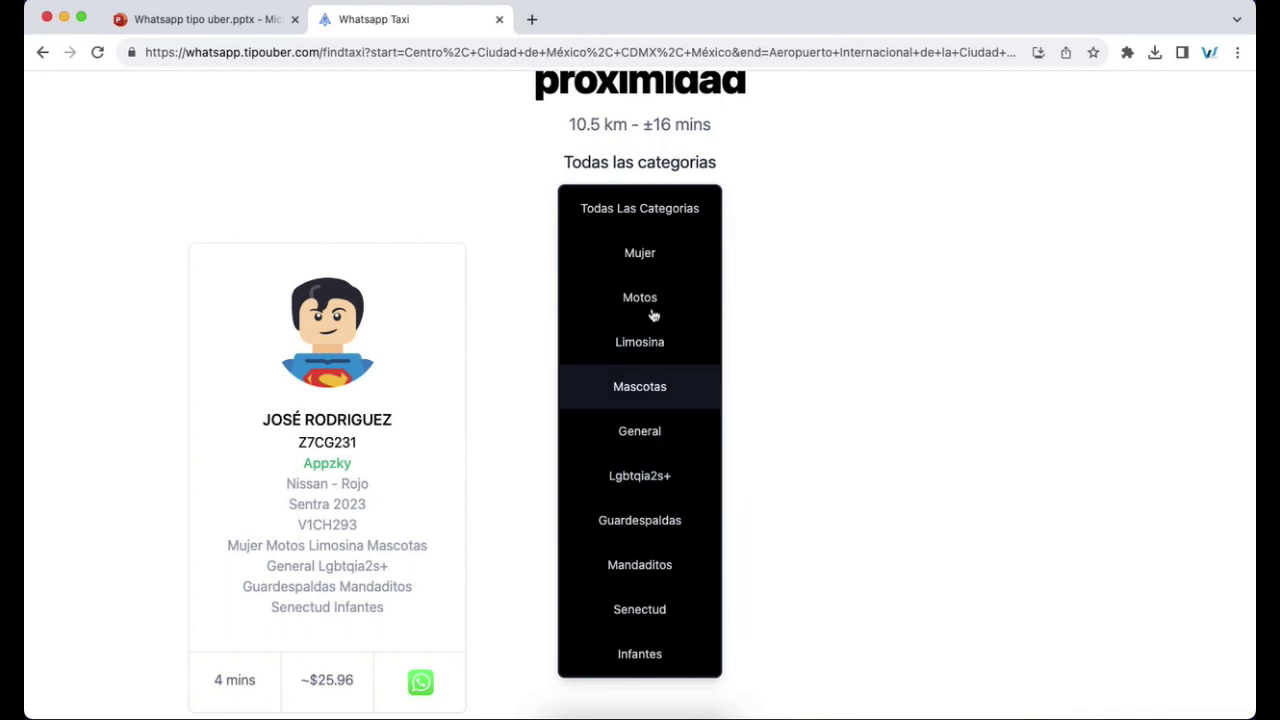
{"action": "left_click", "coordinate": [588, 226]}
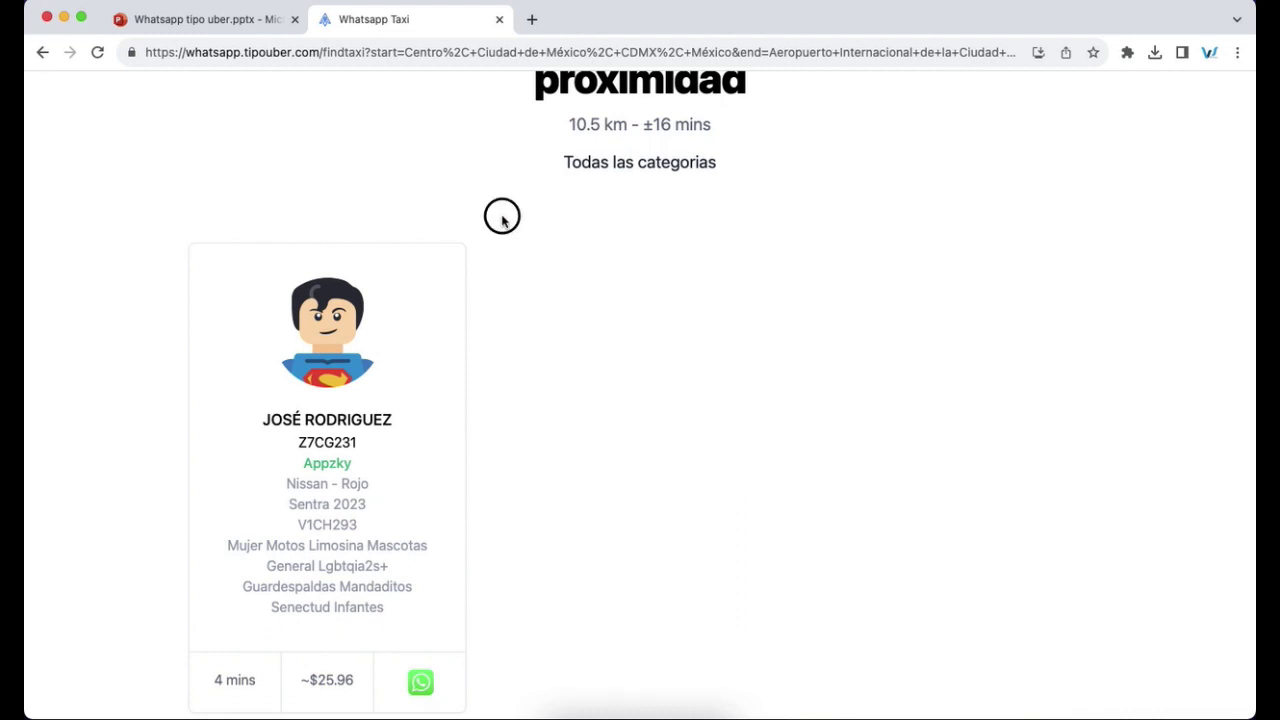
Step: Review the category filter's options, and the waiting time and estimated price on the found driver's card
{"action": "scroll", "coordinate": [502, 228], "scroll_direction": "up", "scroll_amount": 1}
{"action": "scroll", "coordinate": [502, 228], "scroll_direction": "up", "scroll_amount": 1}
{"action": "left_click", "coordinate": [505, 229]}
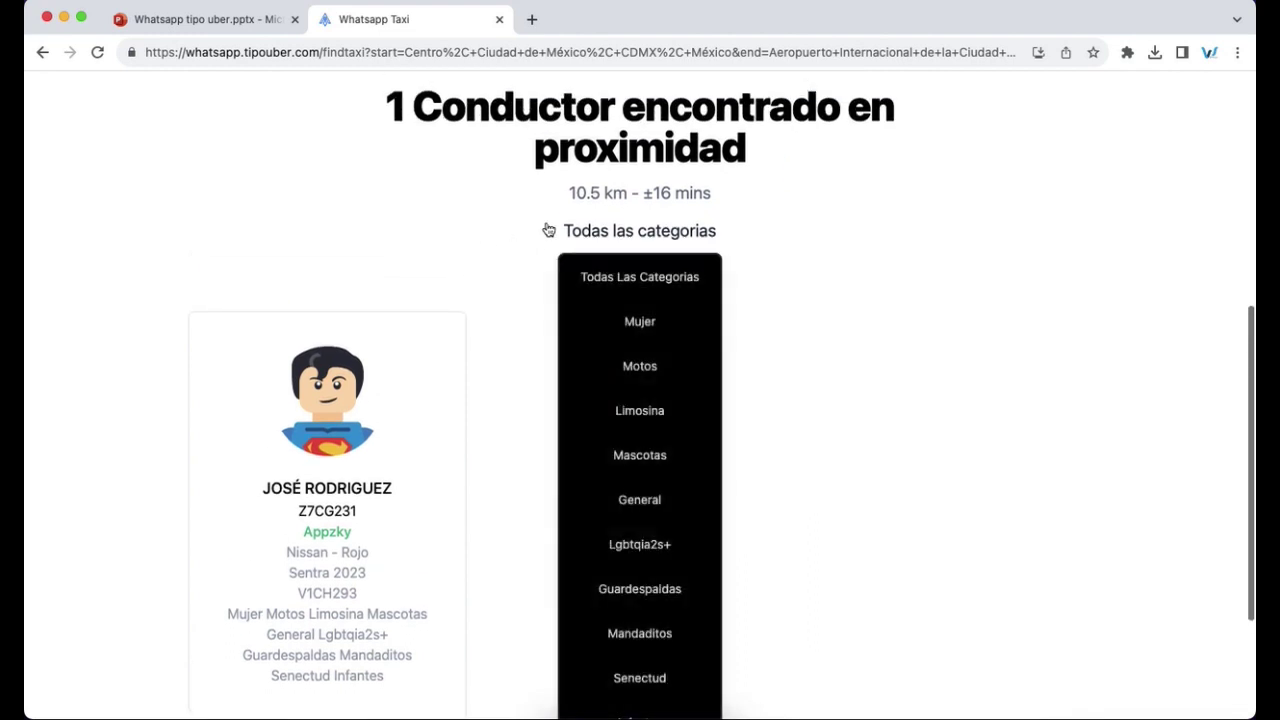
{"action": "left_click", "coordinate": [443, 249]}
{"action": "scroll", "coordinate": [443, 249], "scroll_direction": "down", "scroll_amount": 2}
{"action": "scroll", "coordinate": [443, 249], "scroll_direction": "down", "scroll_amount": 2}
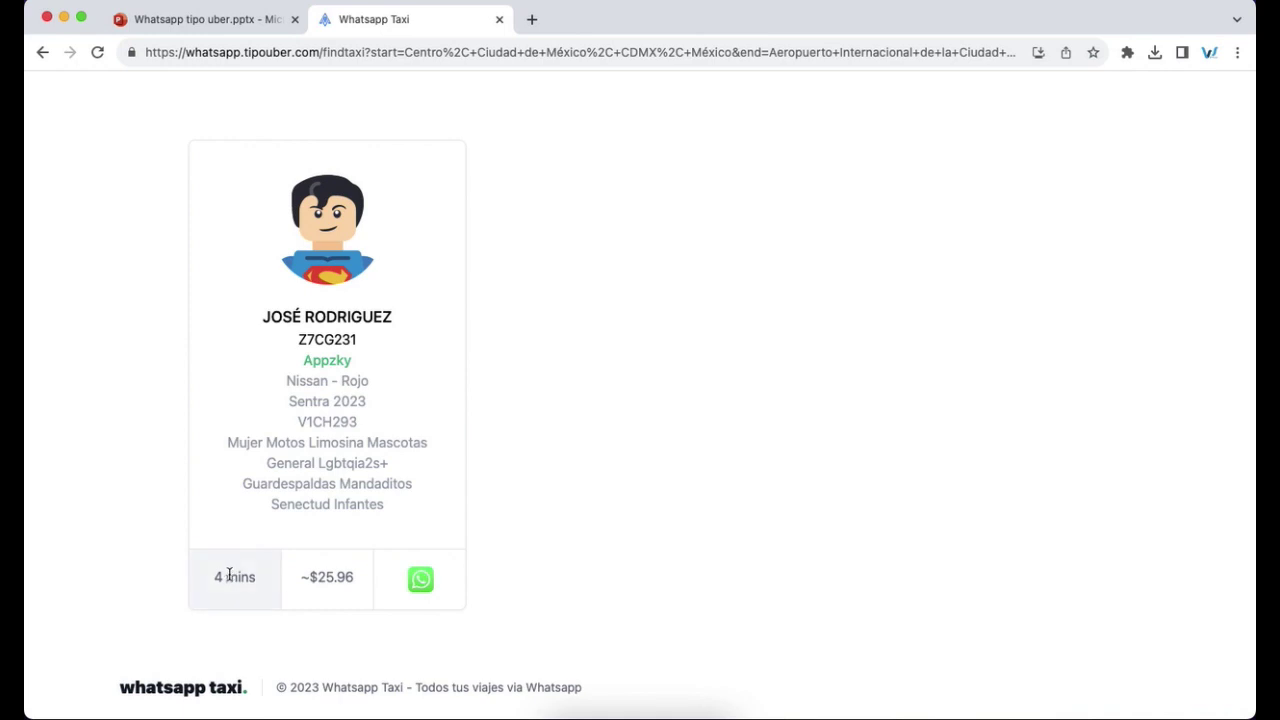
{"action": "left_click_drag", "start_coordinate": [303, 576], "coordinate": [359, 582]}
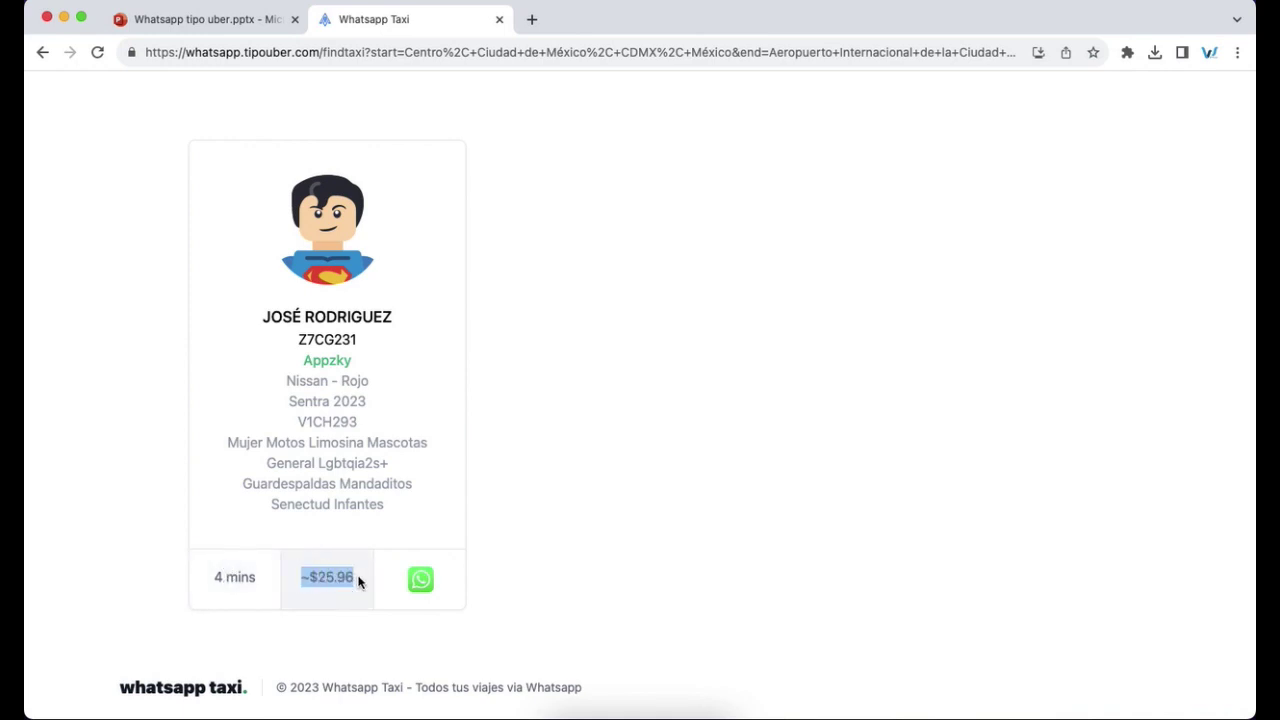
{"action": "left_click", "coordinate": [353, 591]}
Step: Request a ride from the found driver, check its origin, destination, arrival time and estimated cost, and order it via Whatsapp
{"action": "left_click", "coordinate": [420, 580]}
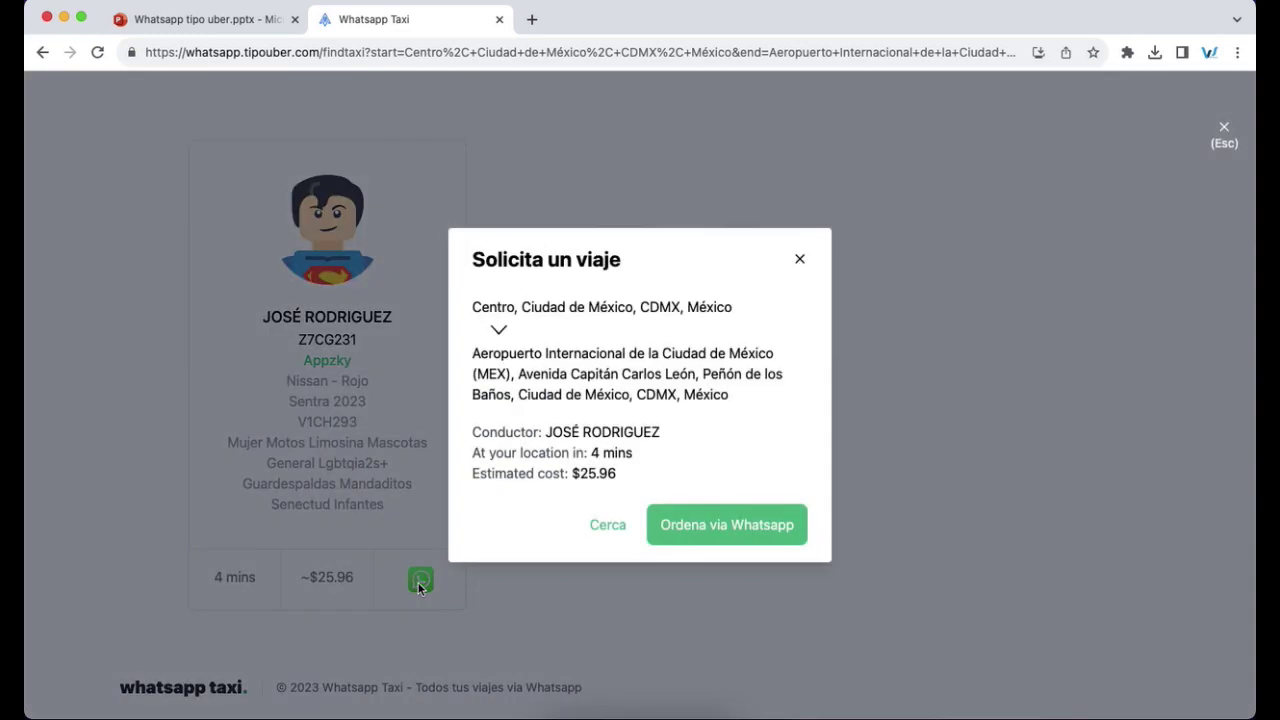
{"action": "left_click_drag", "start_coordinate": [481, 307], "coordinate": [583, 307]}
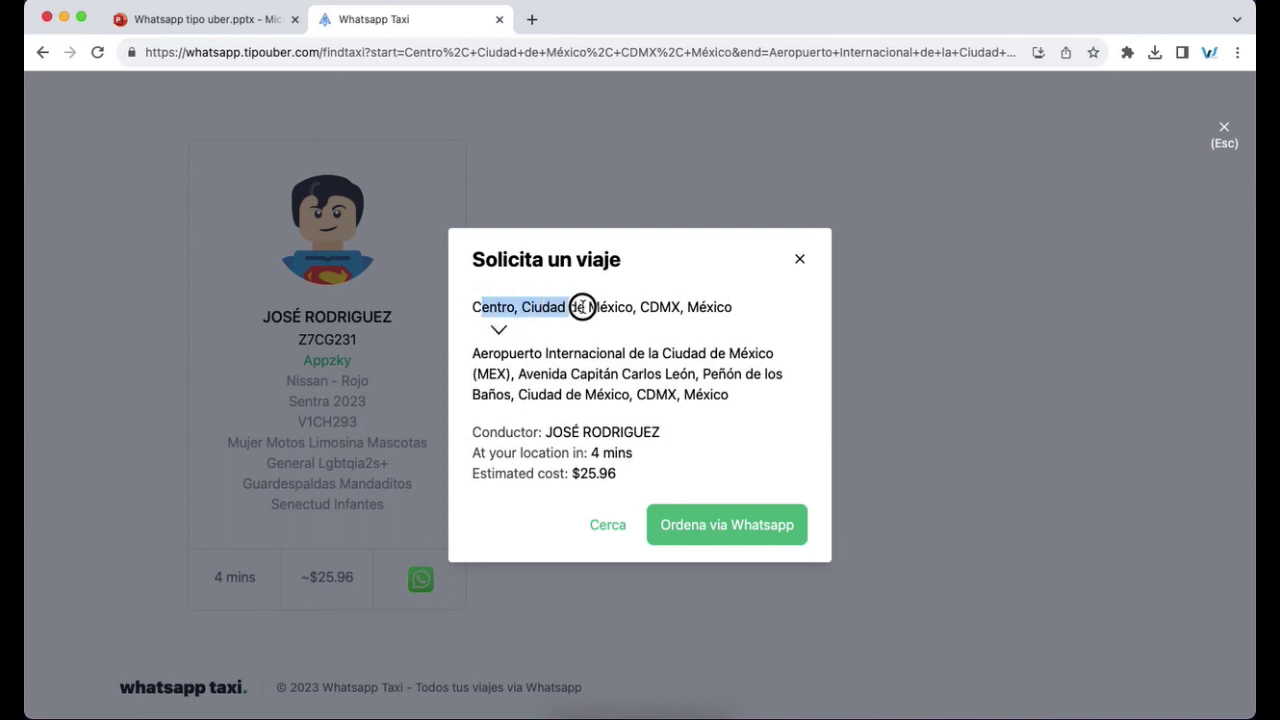
{"action": "left_click_drag", "start_coordinate": [476, 349], "coordinate": [651, 375]}
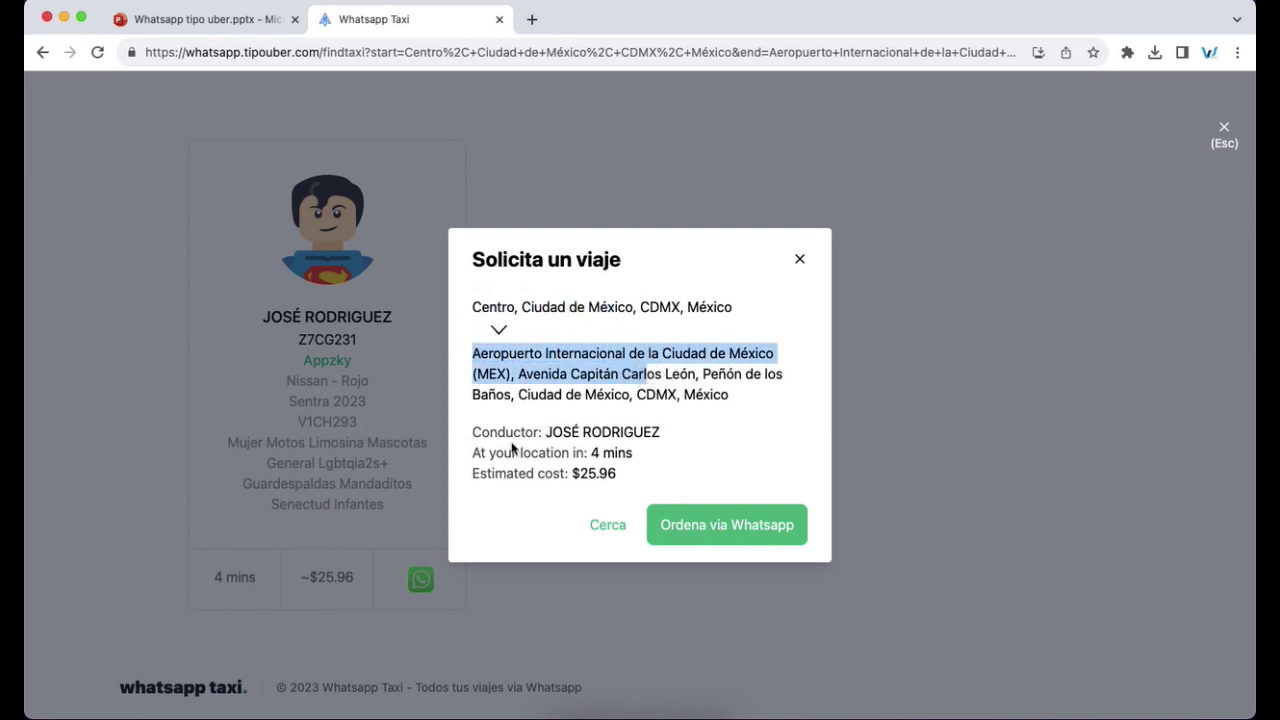
{"action": "left_click_drag", "start_coordinate": [474, 452], "coordinate": [631, 458]}
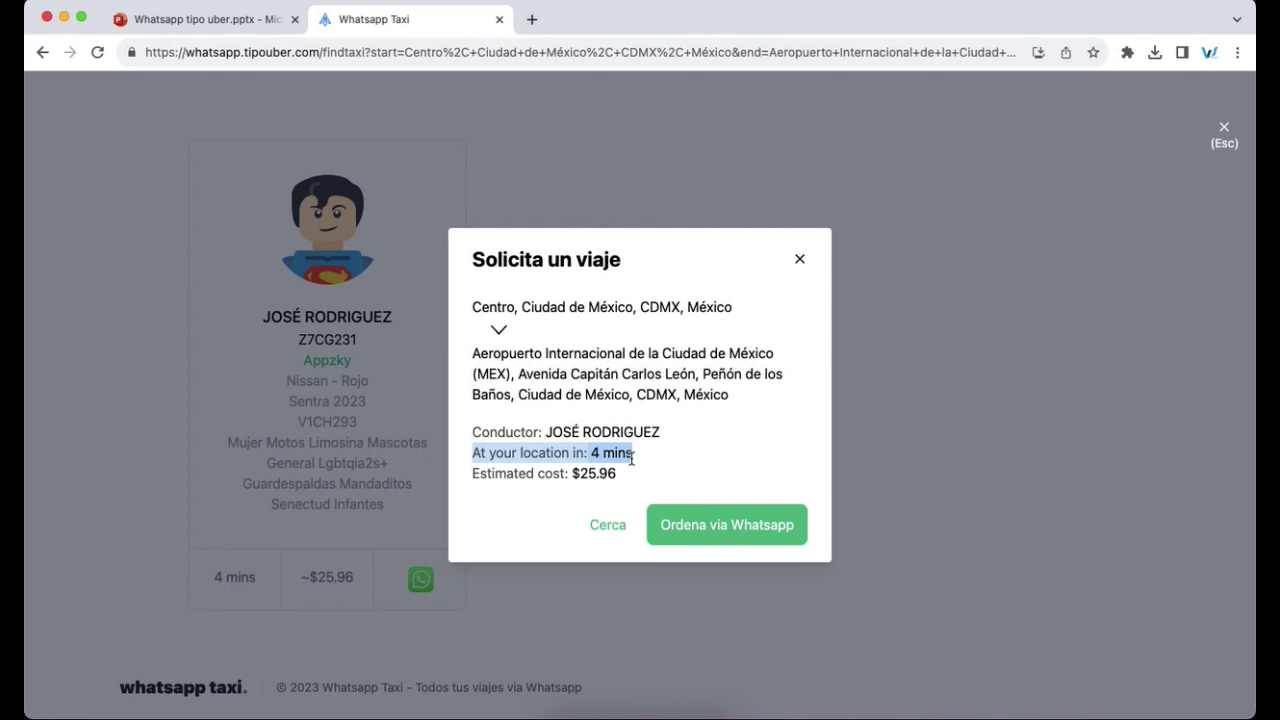
{"action": "left_click", "coordinate": [490, 476]}
{"action": "left_click_drag", "start_coordinate": [472, 473], "coordinate": [540, 472]}
{"action": "left_click_drag", "start_coordinate": [607, 475], "coordinate": [643, 471]}
{"action": "left_click", "coordinate": [650, 476]}
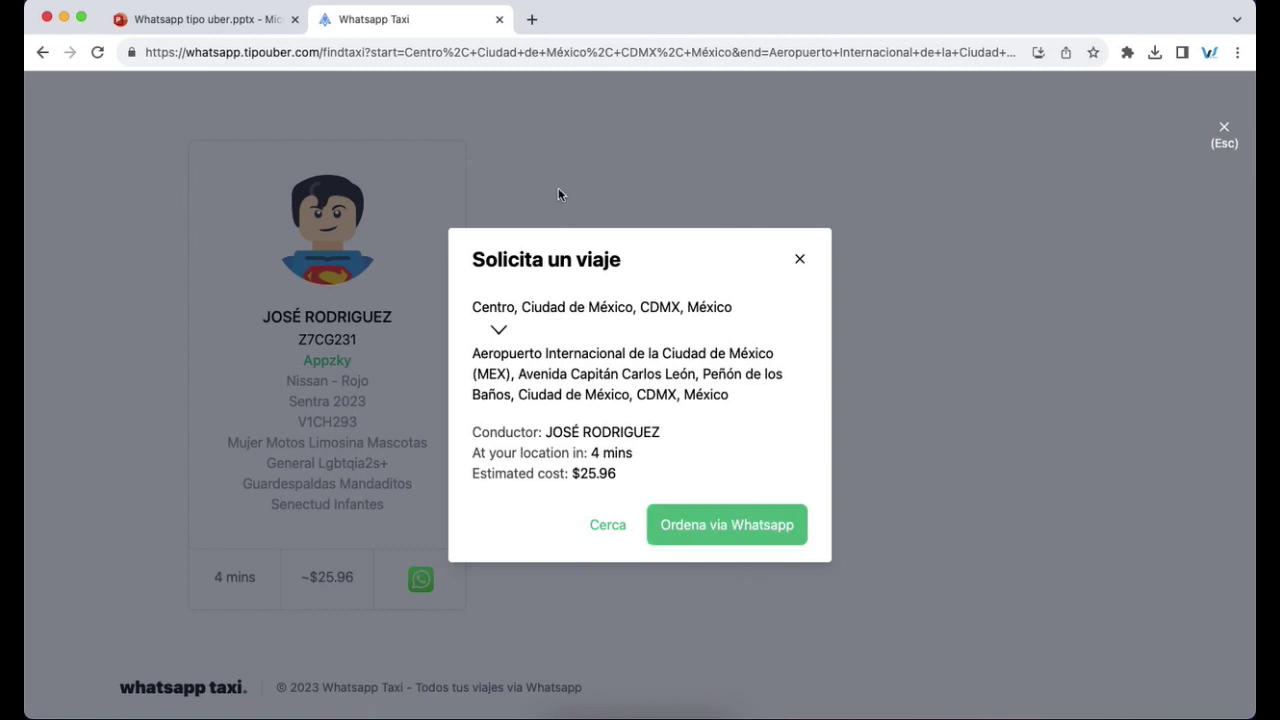
{"action": "left_click", "coordinate": [730, 524]}
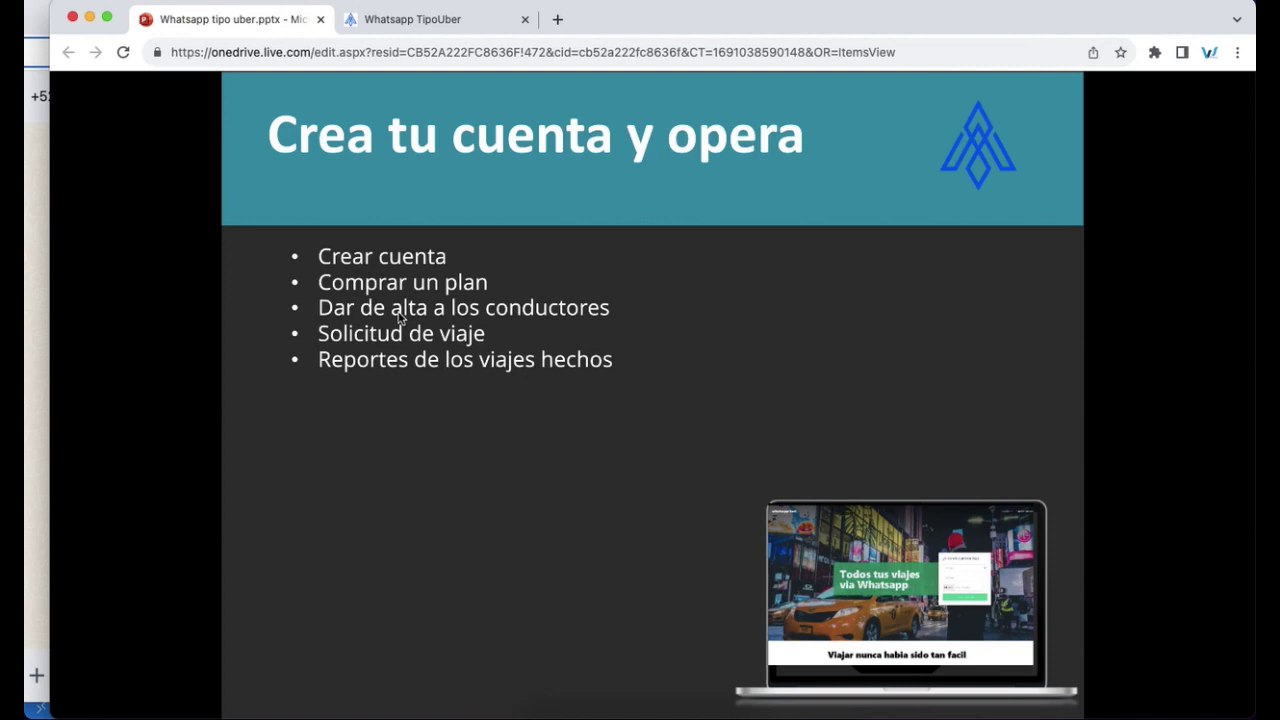
Step: Switch to the video aceptar - viaje - conductor.mov, place it clear of the slide's bullet list, and play it through the driver's Orders screen
{"action": "left_click", "coordinate": [680, 716]}
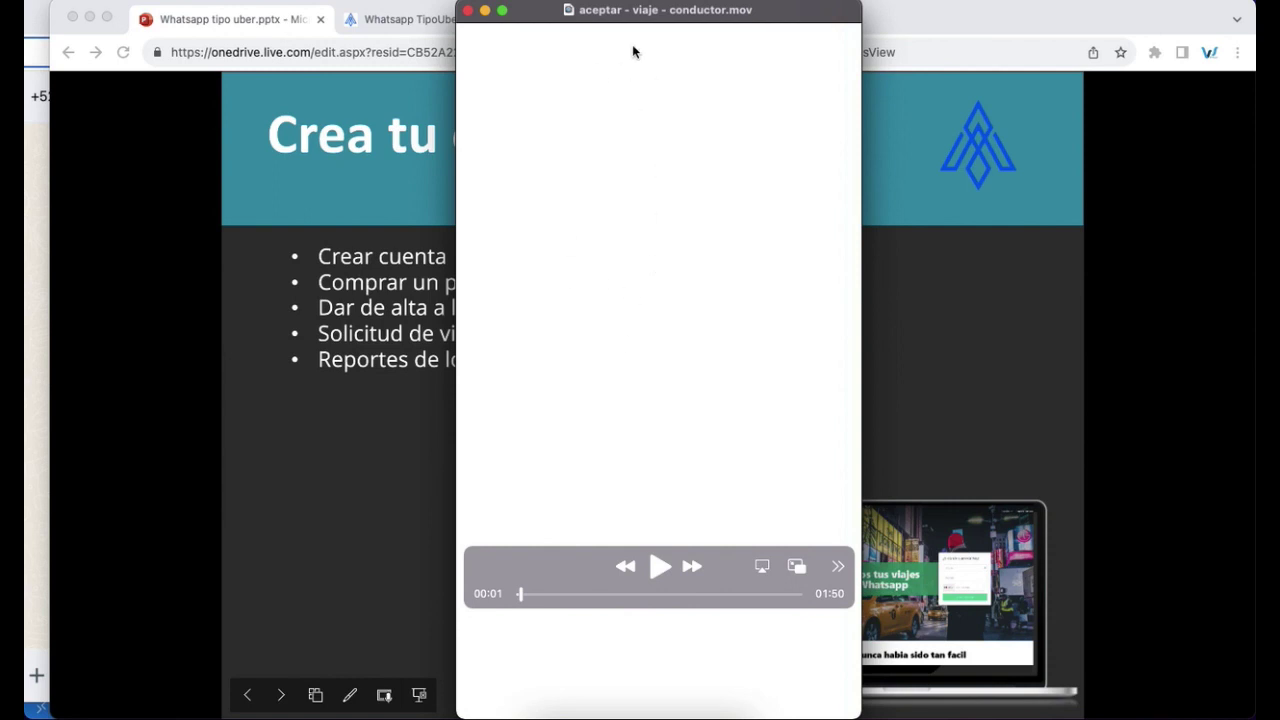
{"action": "left_click_drag", "start_coordinate": [563, 10], "coordinate": [773, 5]}
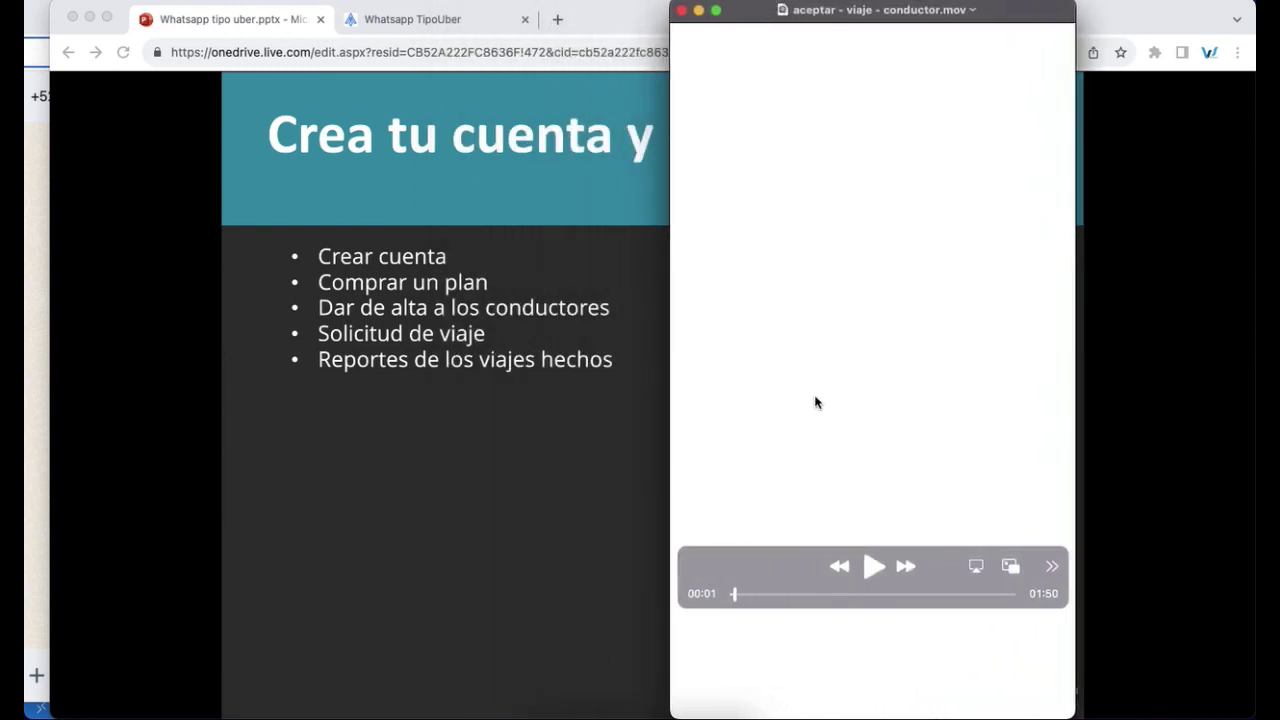
{"action": "left_click", "coordinate": [873, 567]}
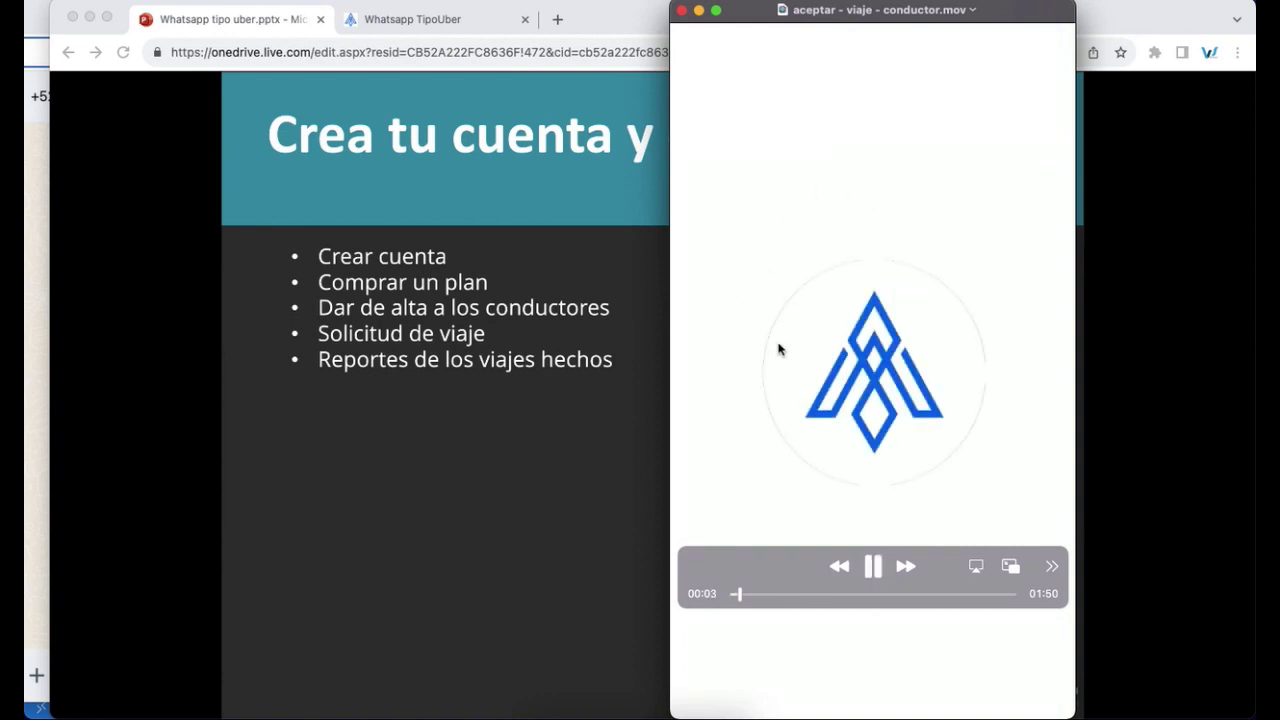
{"action": "left_click", "coordinate": [876, 567]}
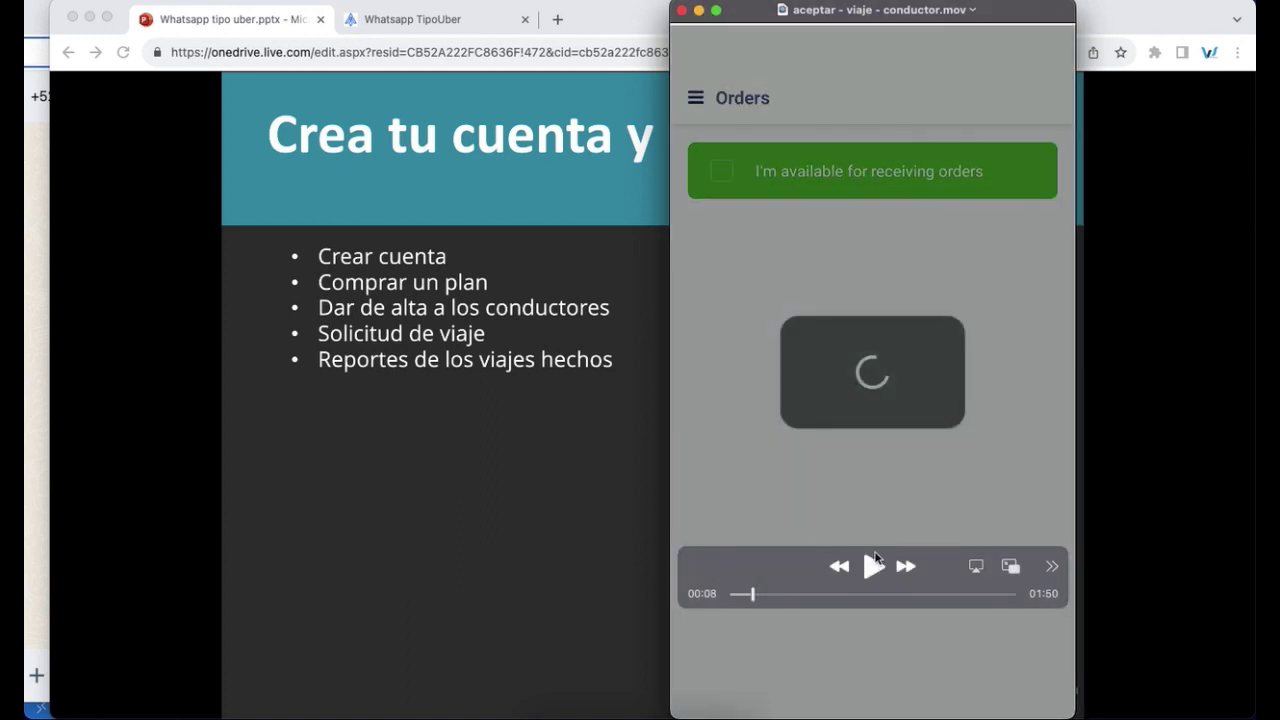
{"action": "left_click", "coordinate": [873, 567]}
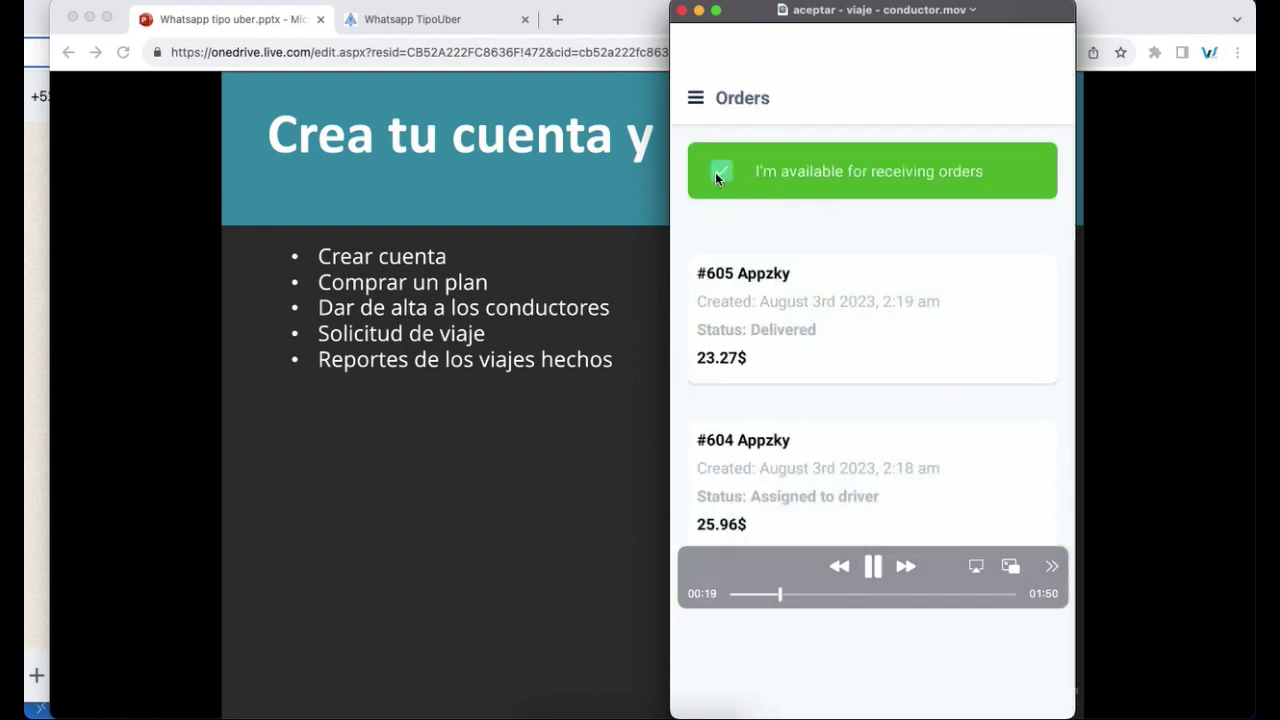
{"action": "left_click", "coordinate": [870, 566]}
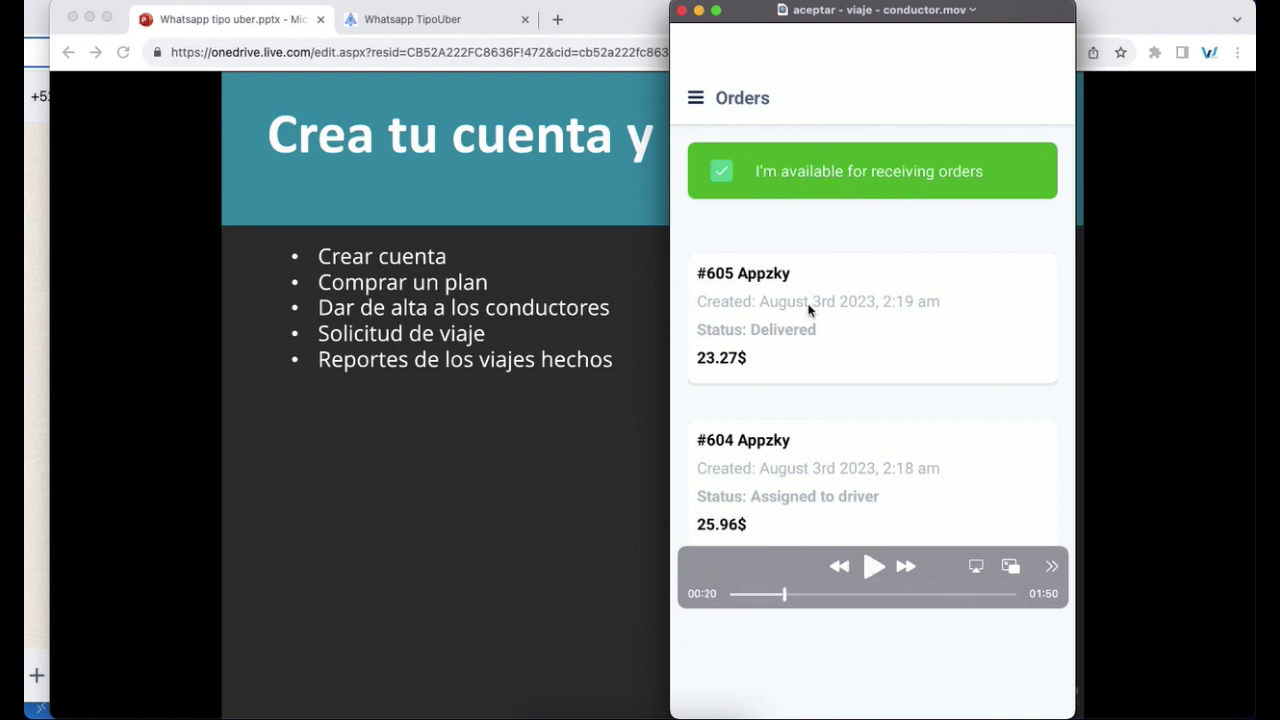
Step: Play the video through the newly assigned order and its details, pausing at the Accept order confirmation
{"action": "left_click", "coordinate": [868, 566]}
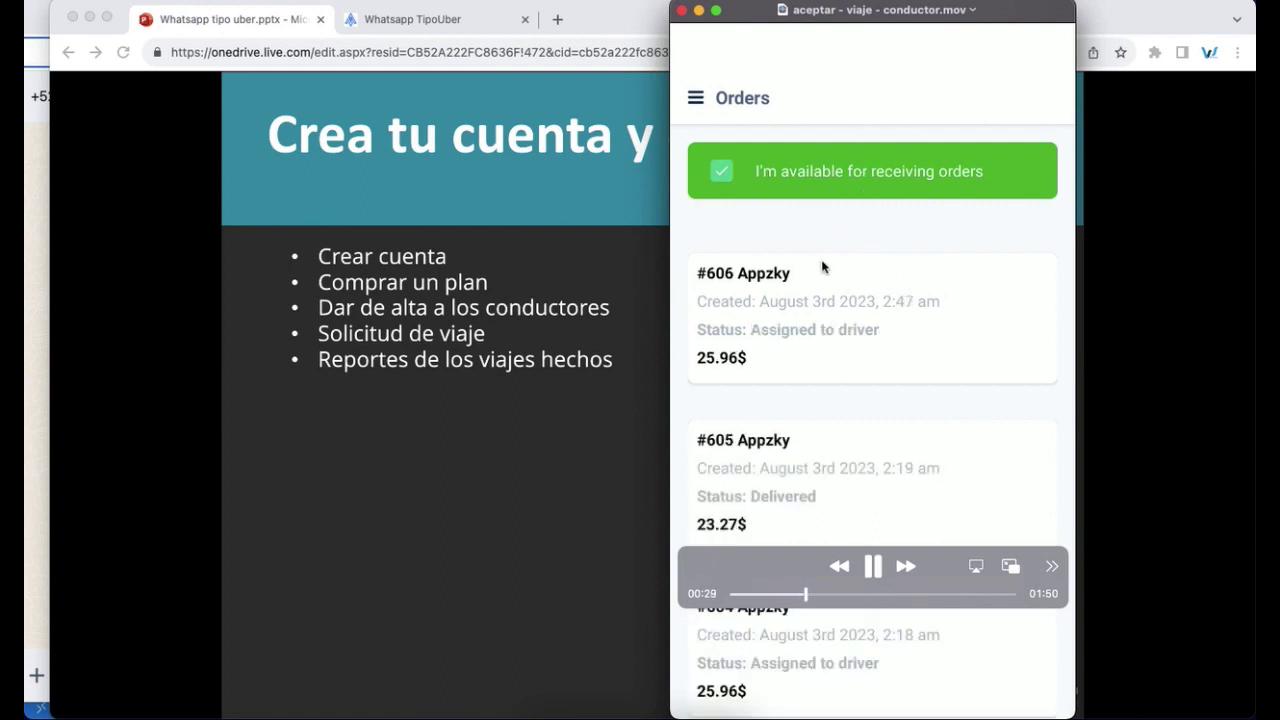
{"action": "left_click", "coordinate": [868, 568]}
{"action": "left_click", "coordinate": [878, 565]}
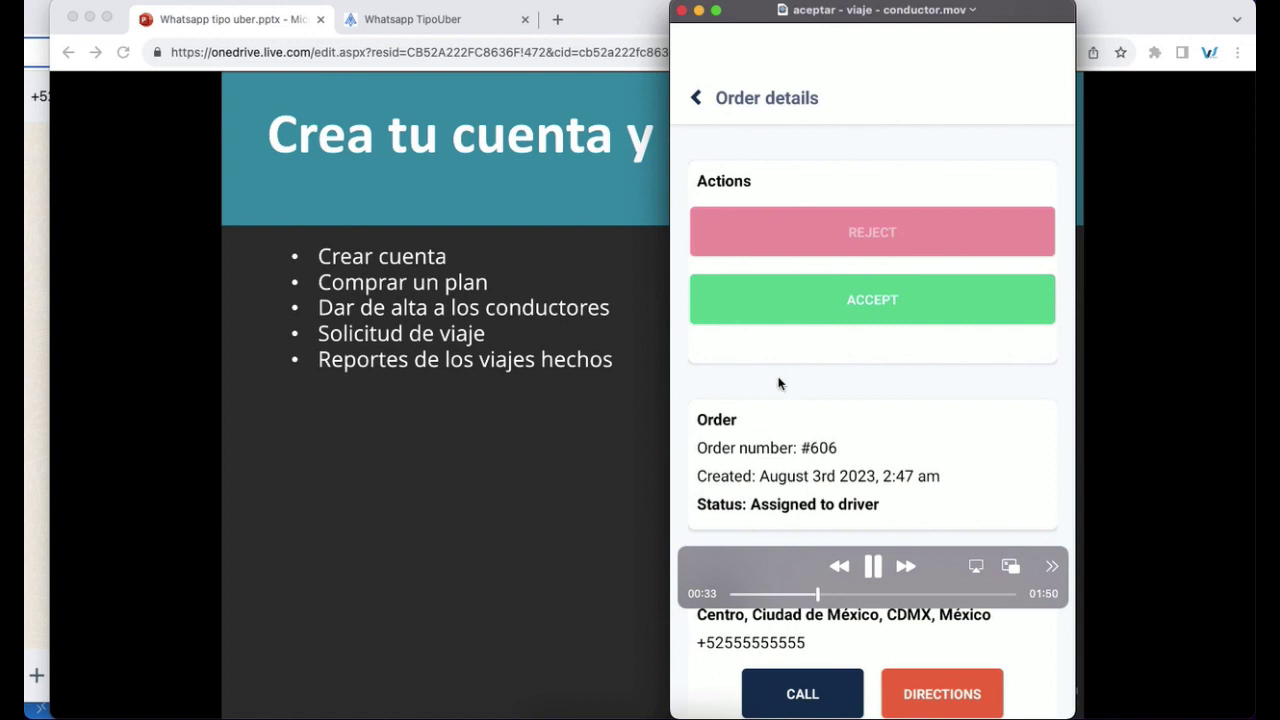
{"action": "left_click", "coordinate": [872, 566]}
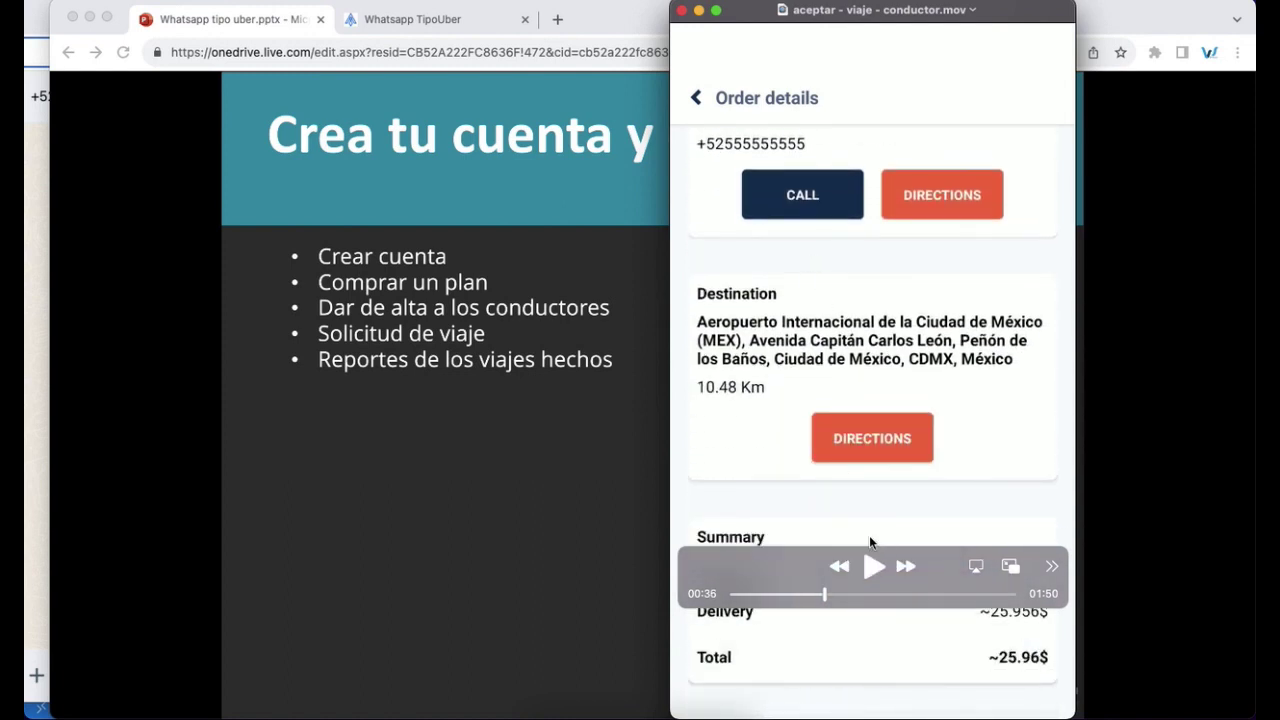
{"action": "left_click", "coordinate": [872, 566]}
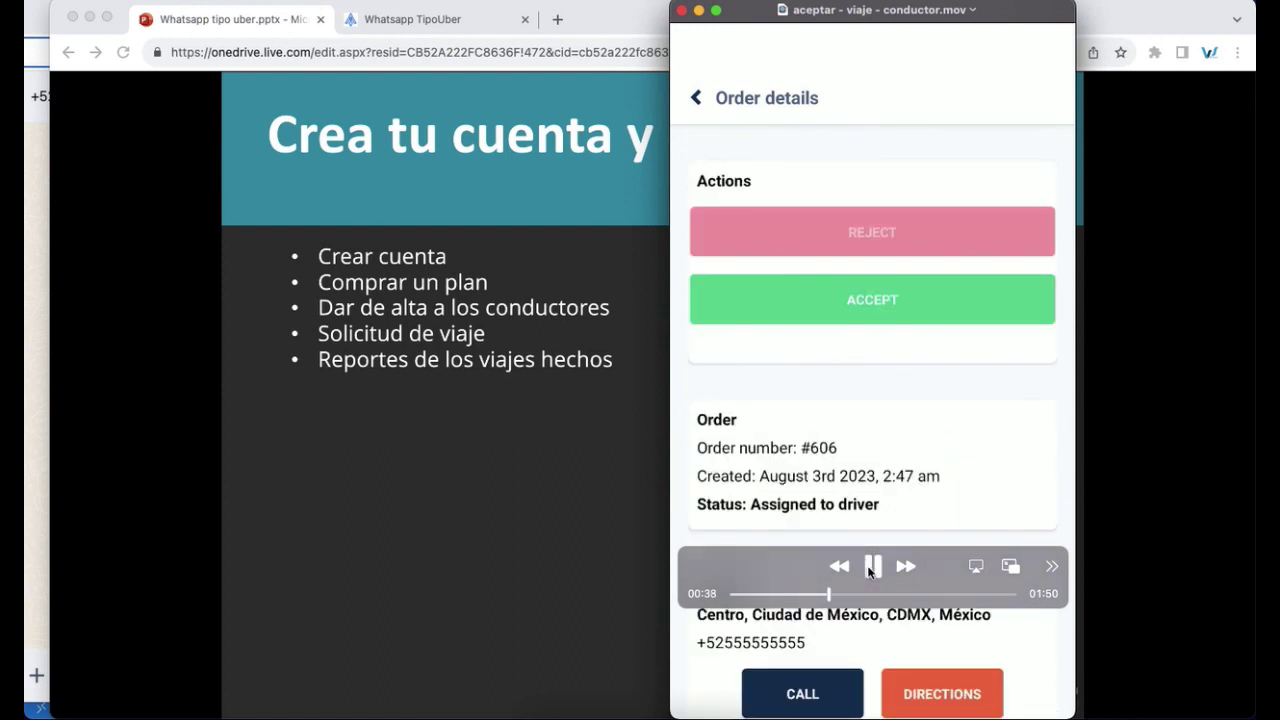
{"action": "left_click", "coordinate": [871, 566]}
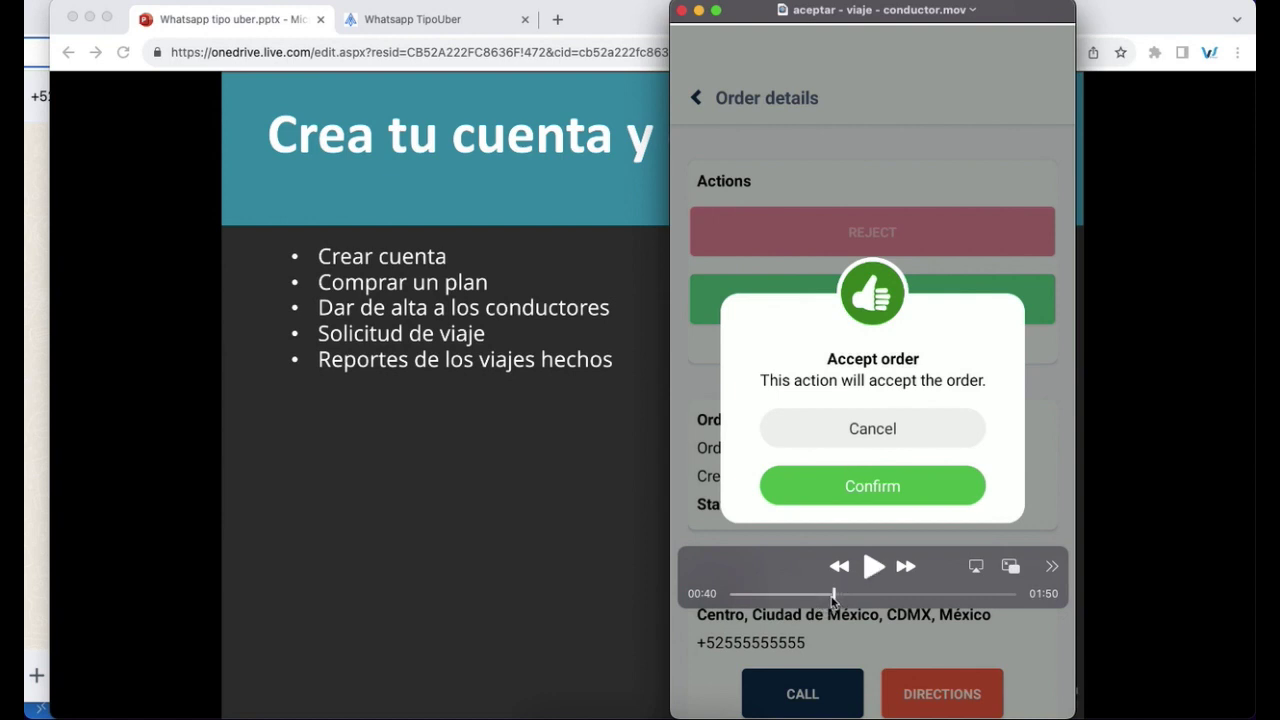
Step: Rewind the video to 00:36 to examine the order's call and directions options, and replay it up to the Reject and Accept actions
{"action": "left_click", "coordinate": [823, 594]}
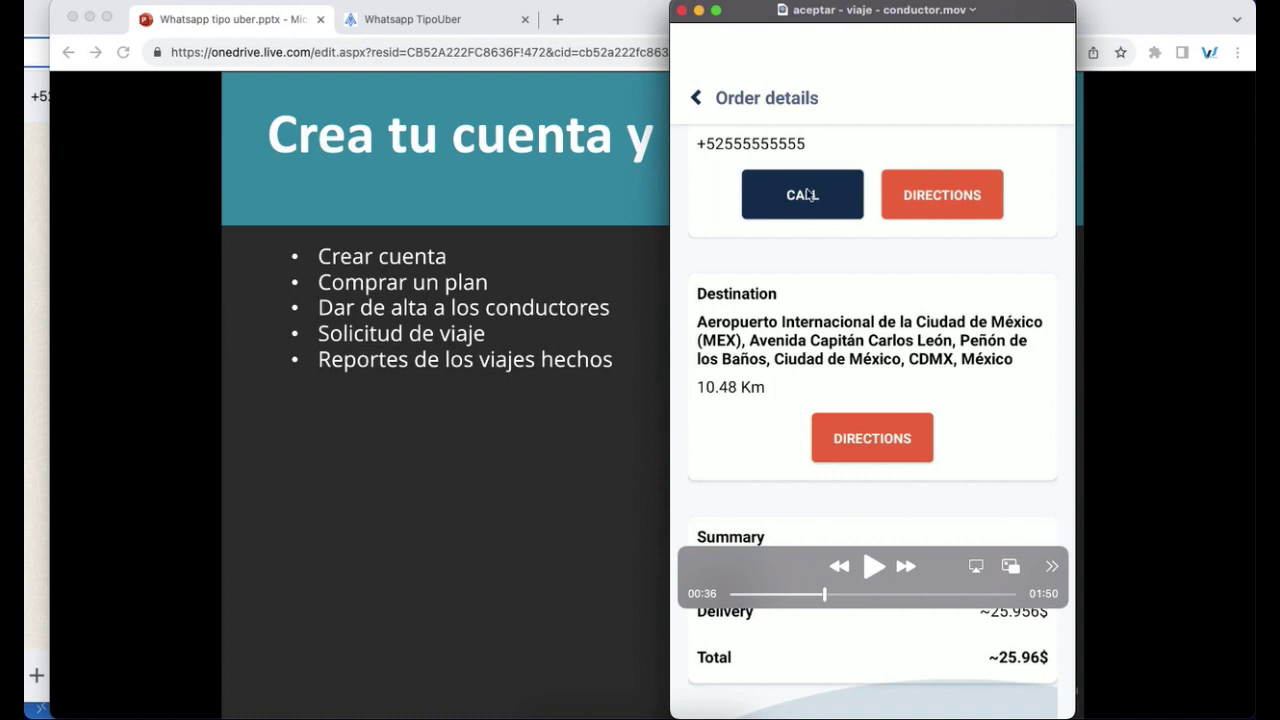
{"action": "left_click", "coordinate": [871, 567]}
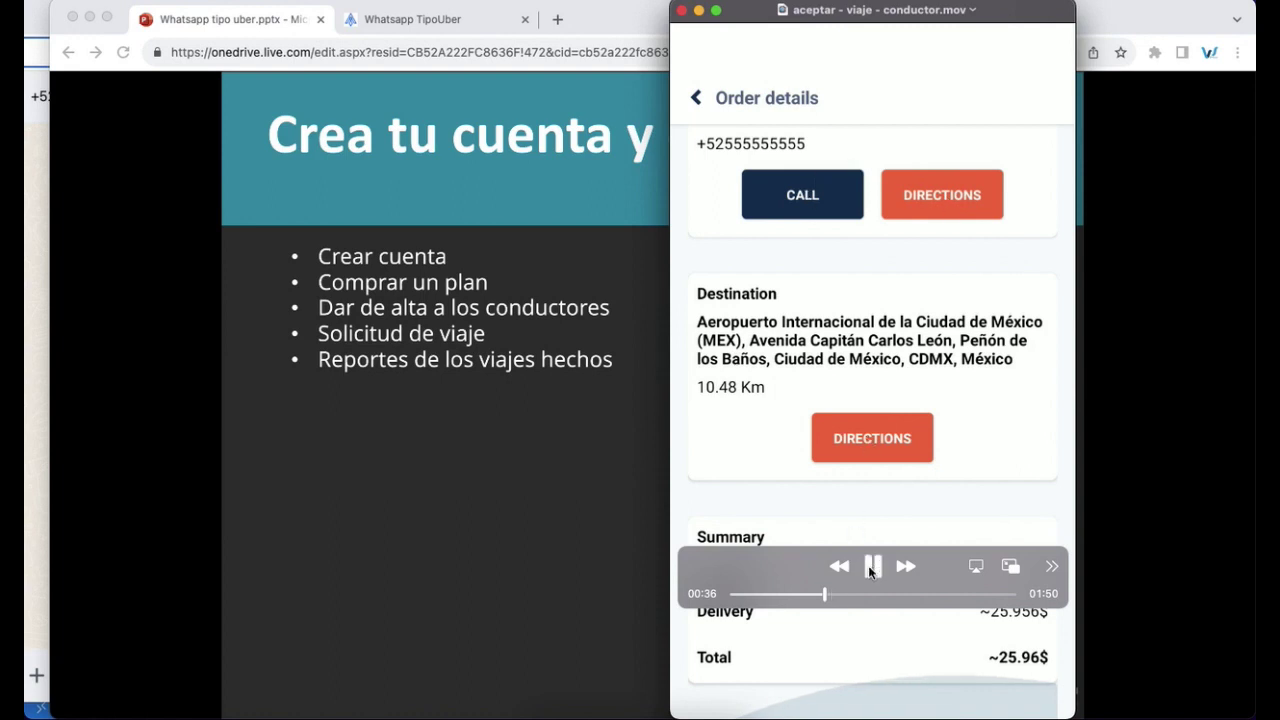
{"action": "left_click", "coordinate": [870, 568]}
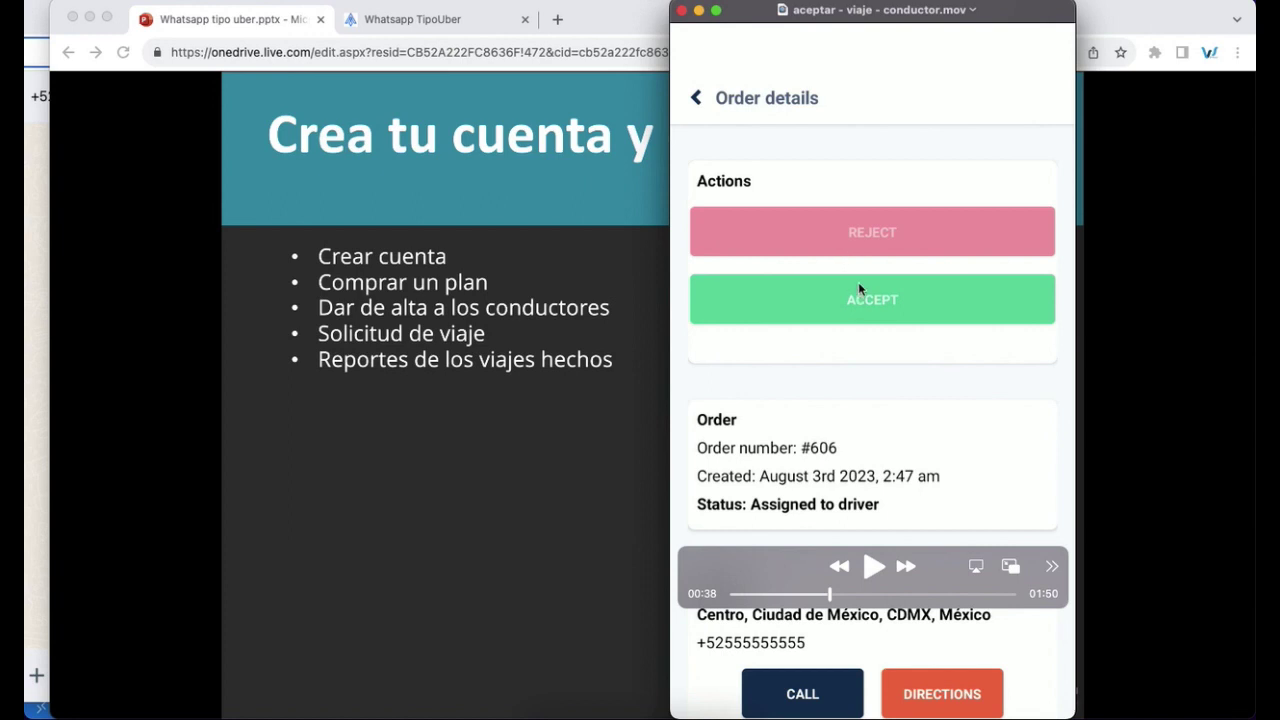
Step: Play the video past the order's acceptance and pause it at 00:45 on the Whatsapp contact search
{"action": "left_click", "coordinate": [871, 566]}
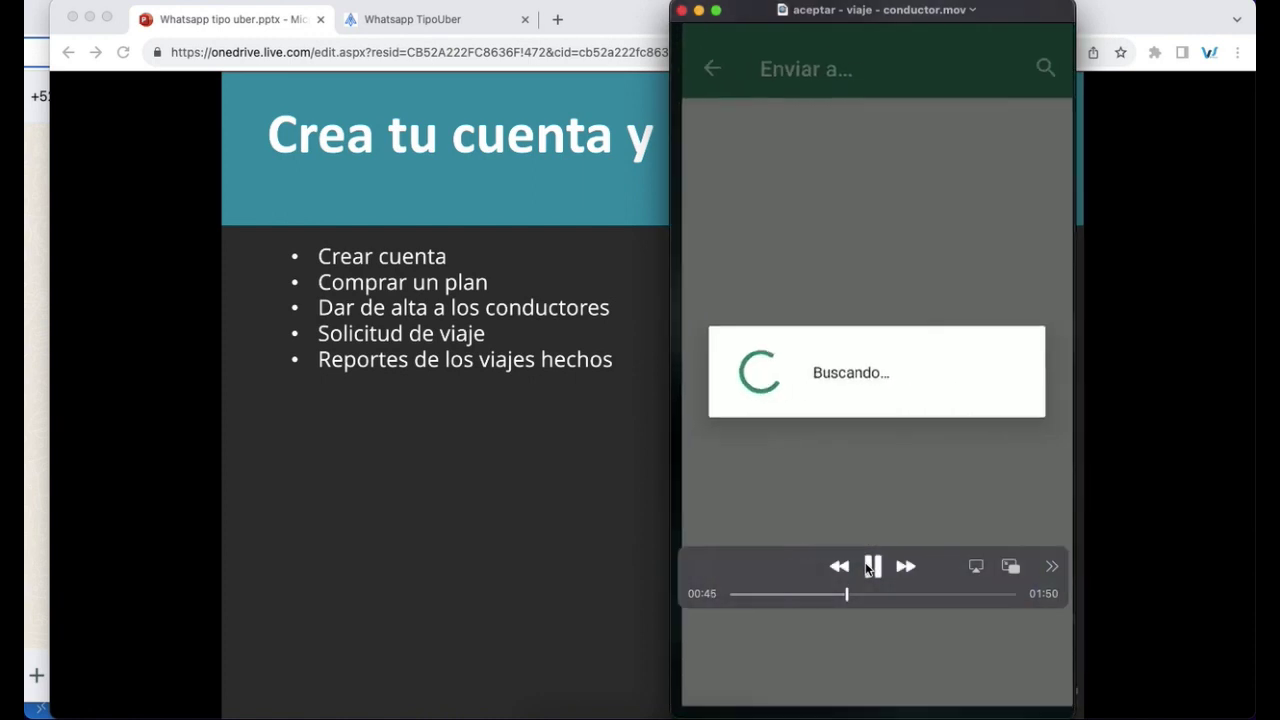
{"action": "left_click", "coordinate": [869, 567]}
{"action": "left_click_drag", "start_coordinate": [850, 594], "coordinate": [846, 595]}
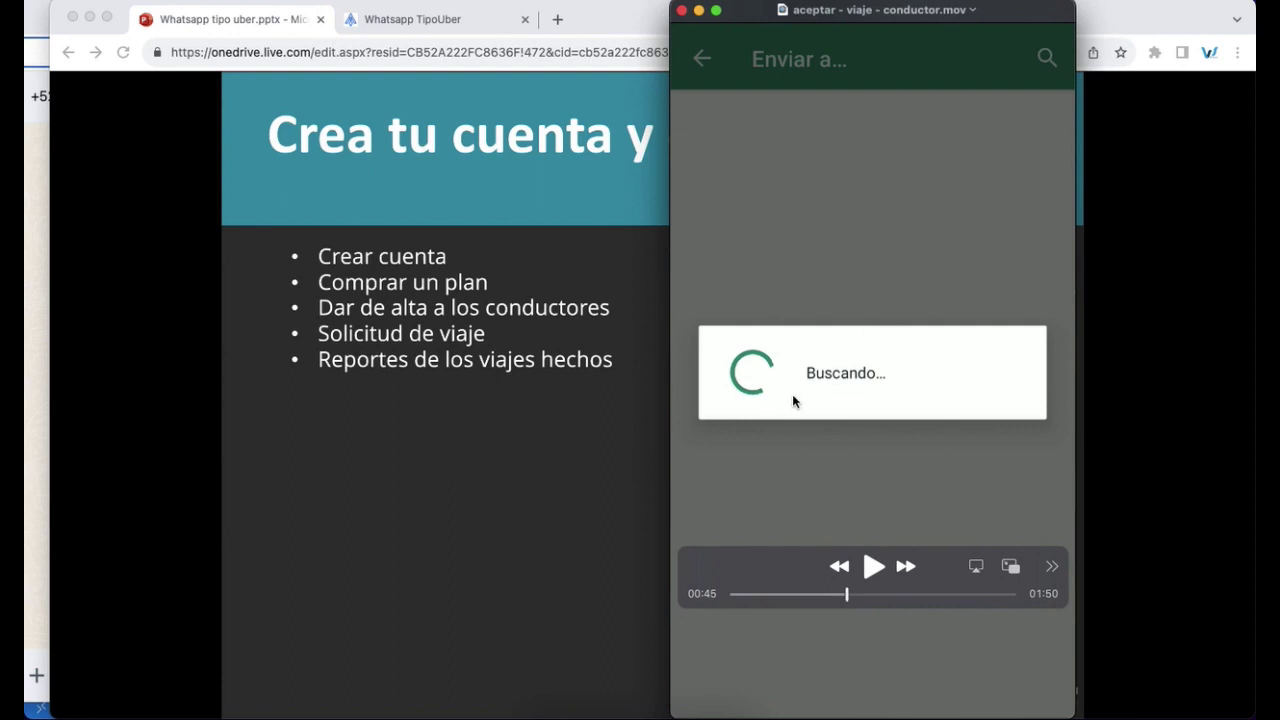